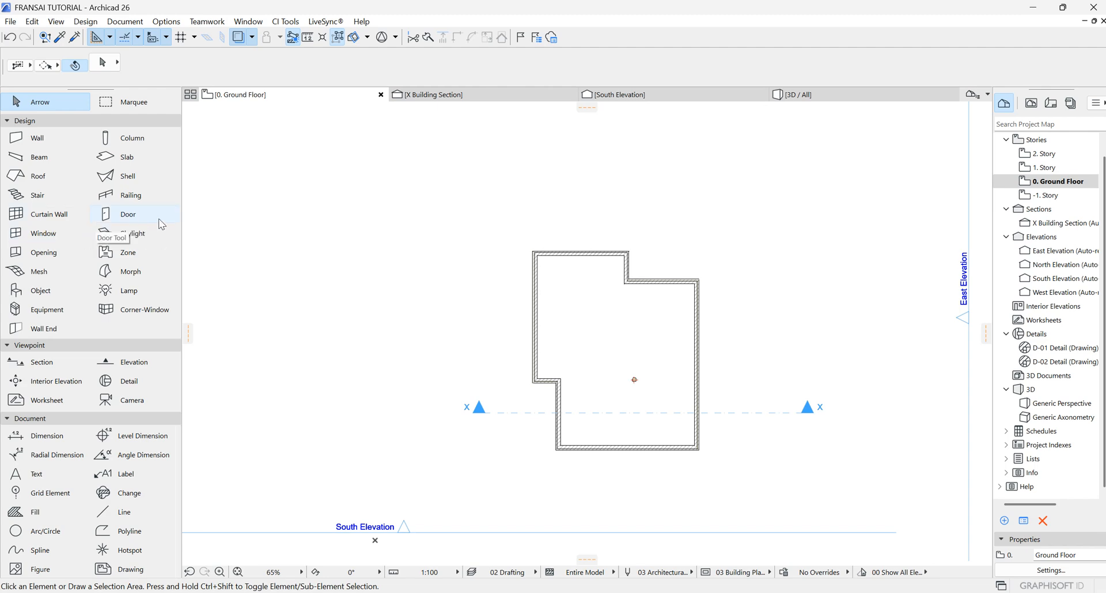
Step: Start the Door tool and try the corner anchor options before settling on the center anchor point
click(128, 216)
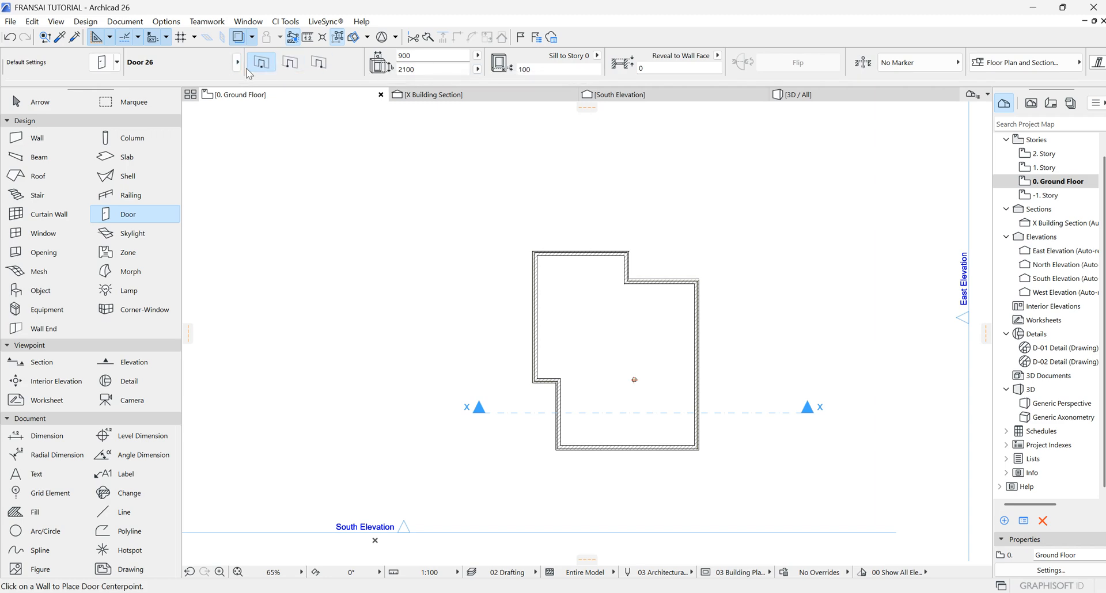
scroll(576, 248, up, 5)
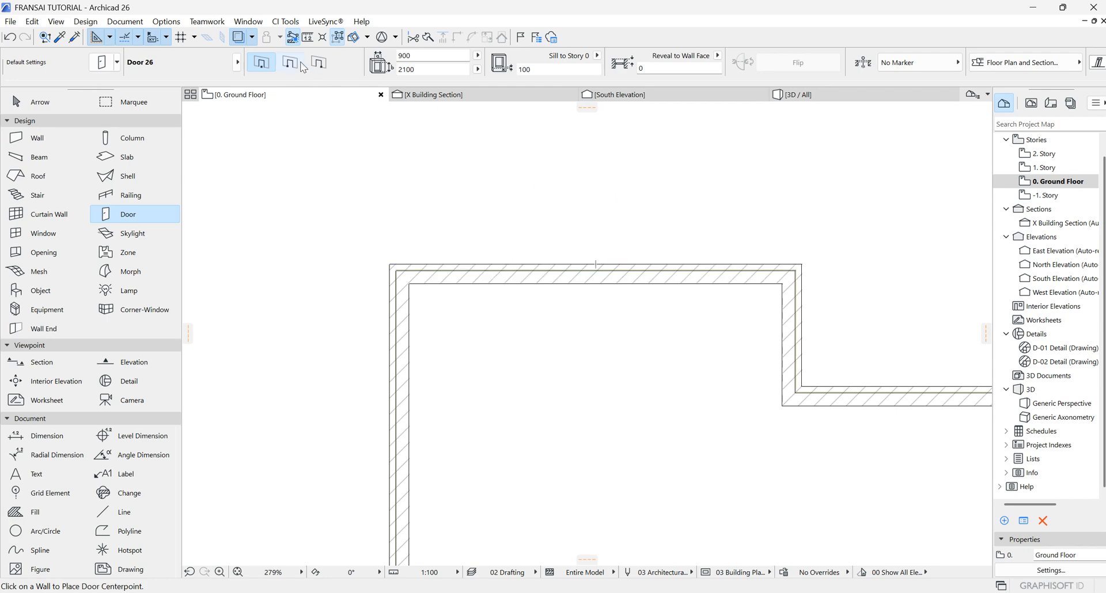
click(291, 62)
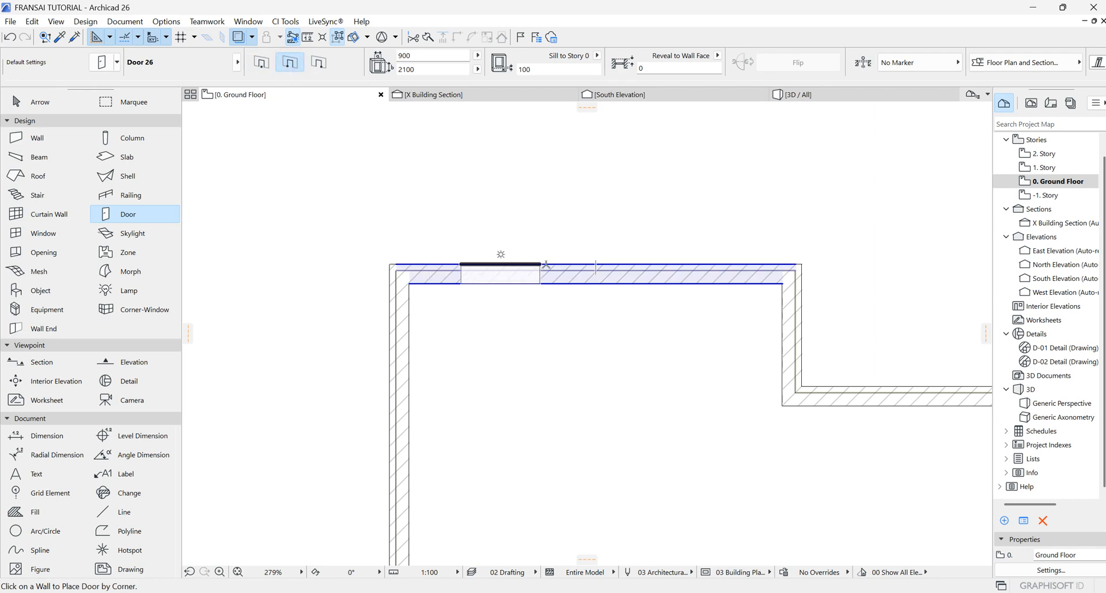
click(319, 62)
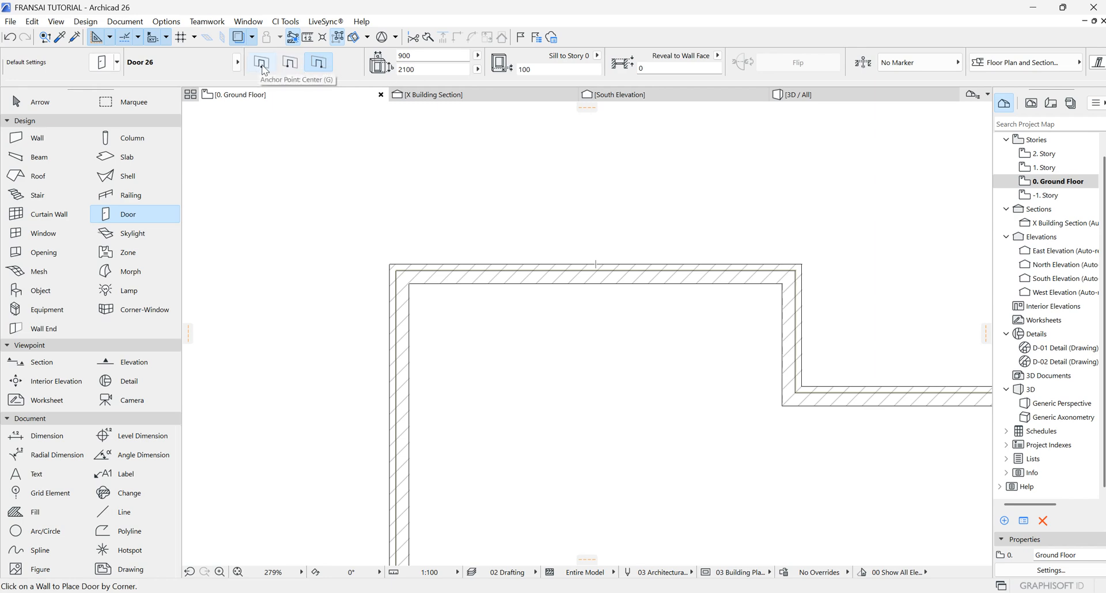
click(262, 64)
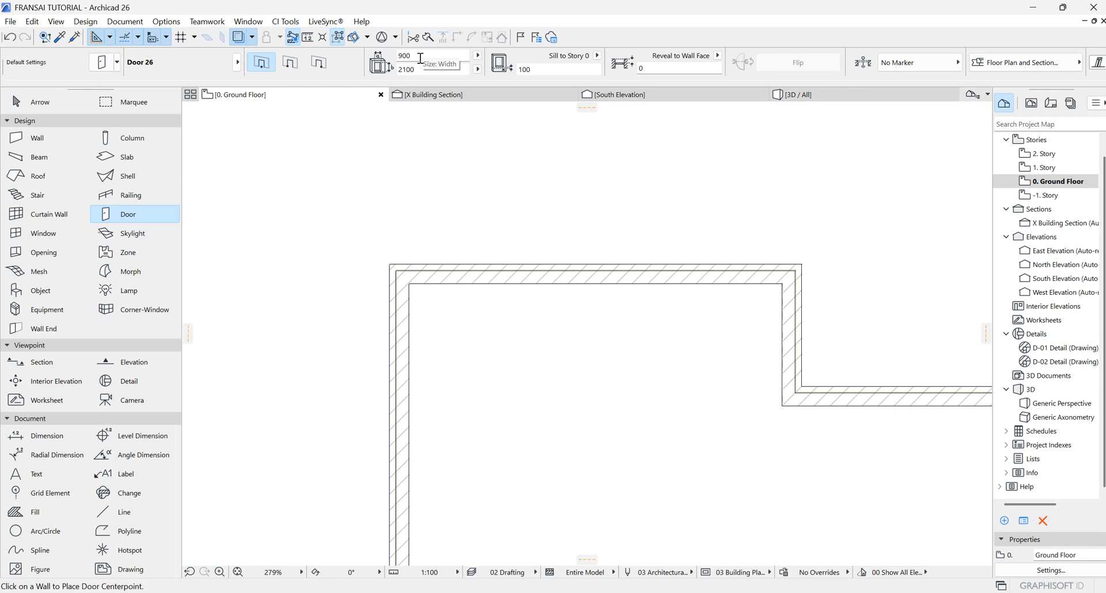
Step: Set the door's width to 1200 and height to 2400
click(422, 58)
text(12)
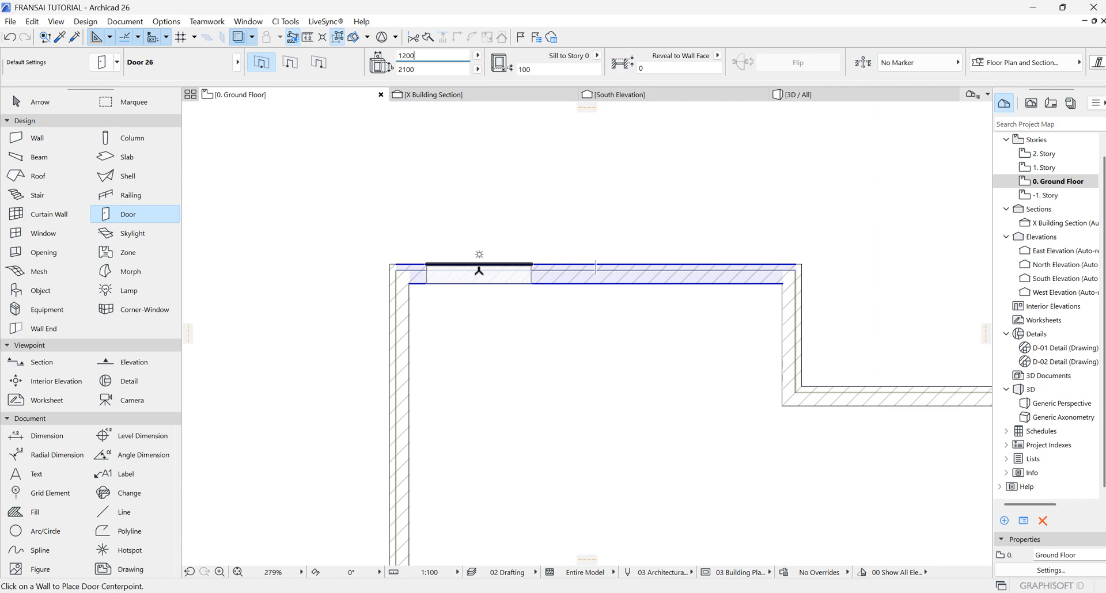
click(423, 70)
text(2)
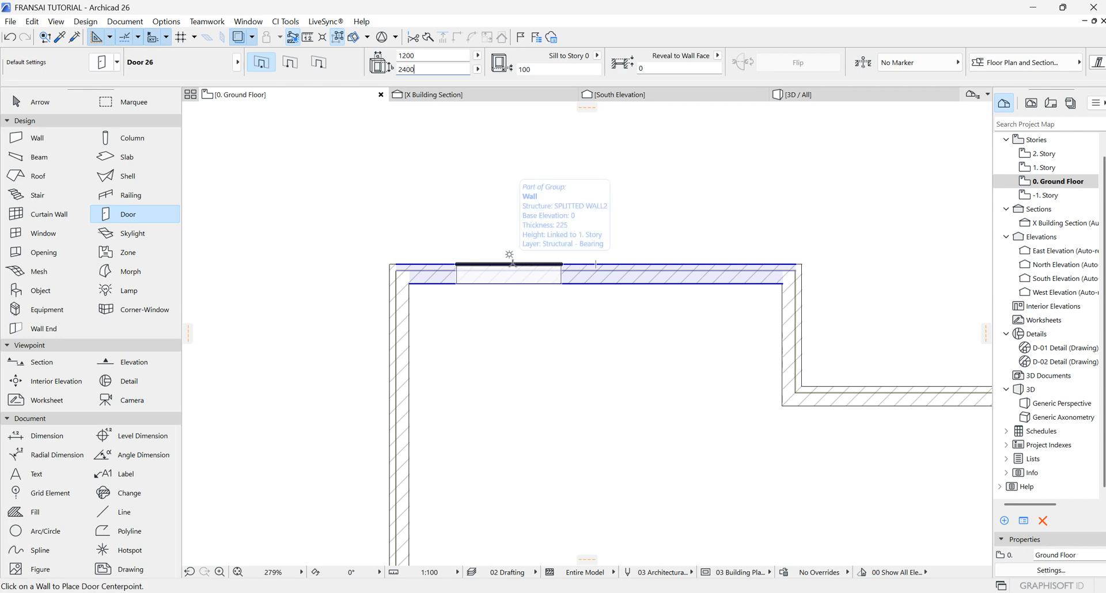
Step: Place the door in the upper wall and set it to open outward, then leave the tool
click(512, 265)
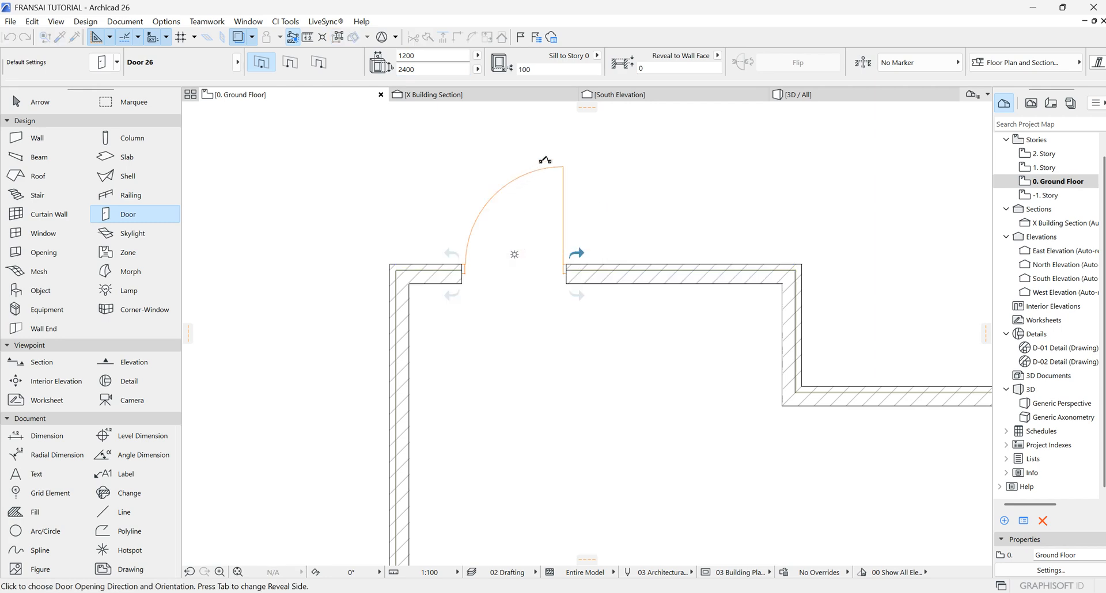
click(545, 160)
scroll(460, 284, up, 10)
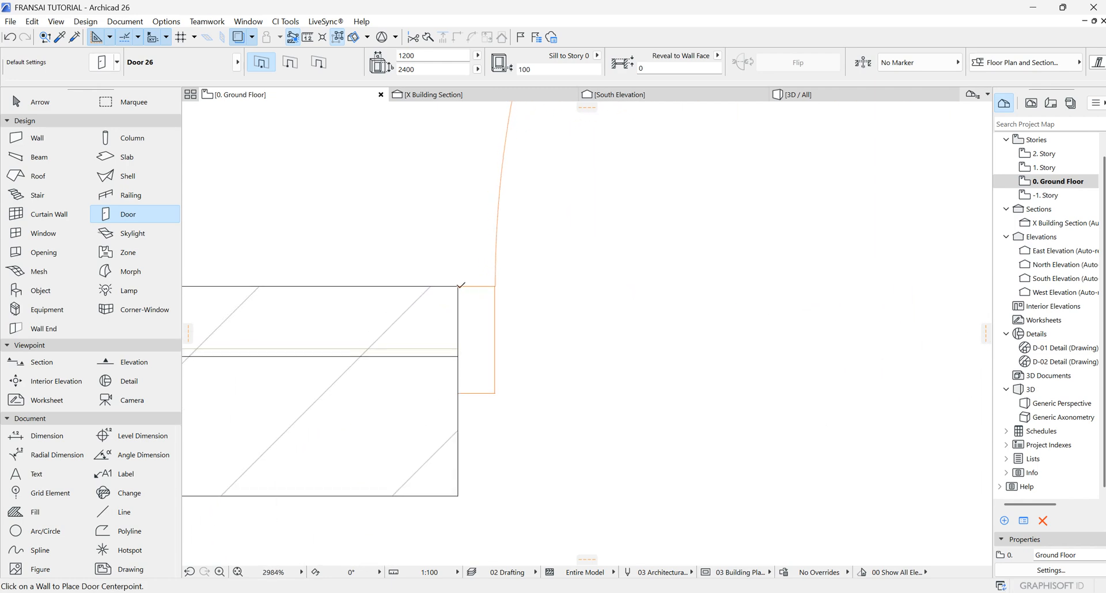
key(Escape)
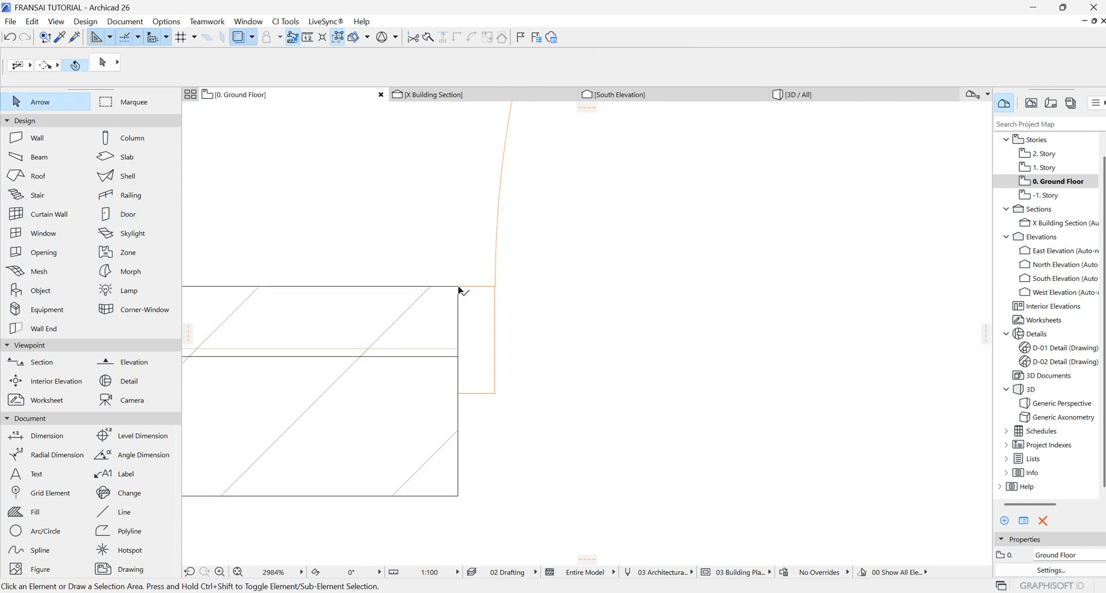
Step: Select the placed door and set its reveal to opening reference to 50
click(459, 290)
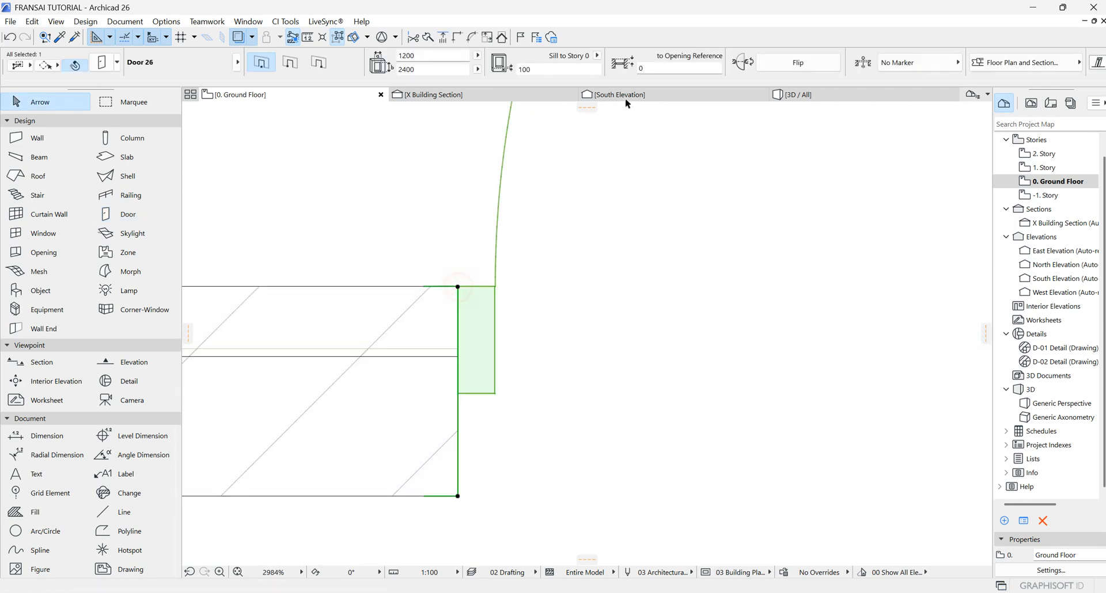
click(651, 68)
text(50)
Step: Flip the door to the other side and flip it back
scroll(455, 366, down, 3)
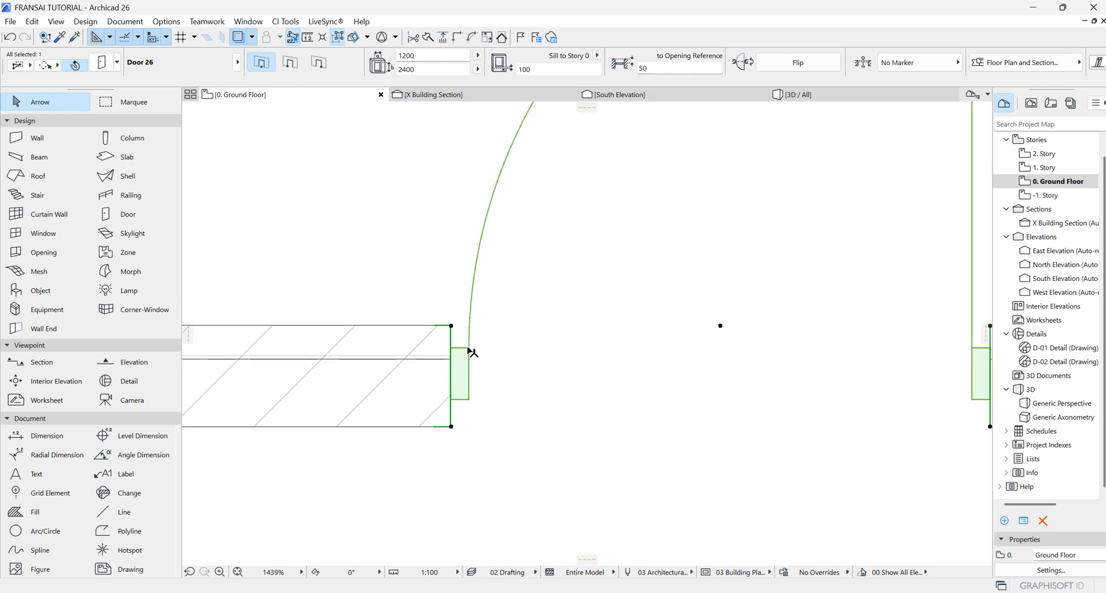
scroll(605, 375, down, 4)
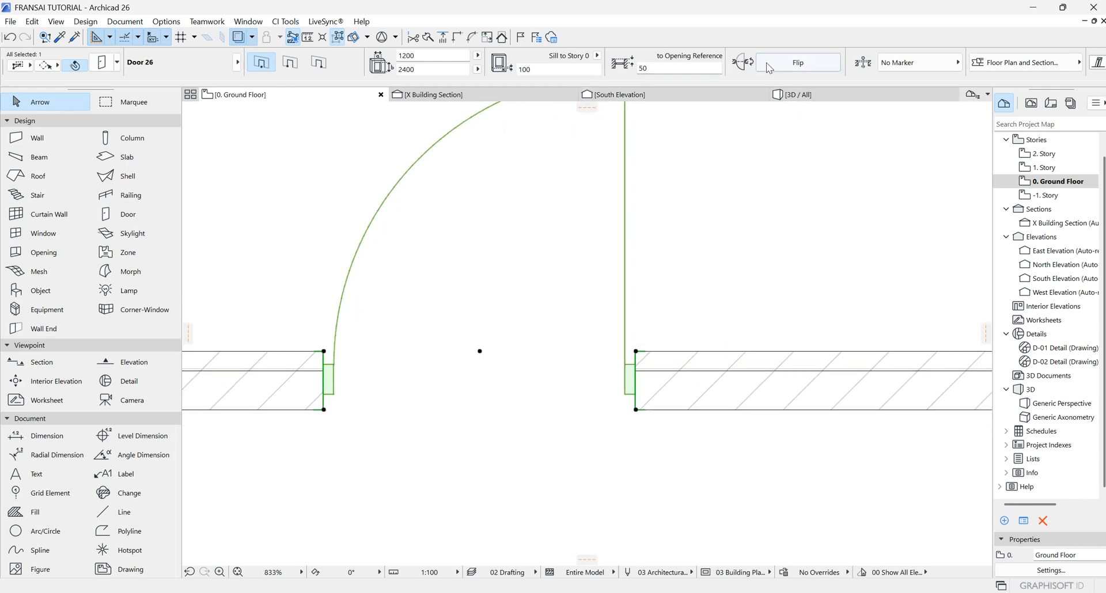
click(823, 67)
click(823, 67)
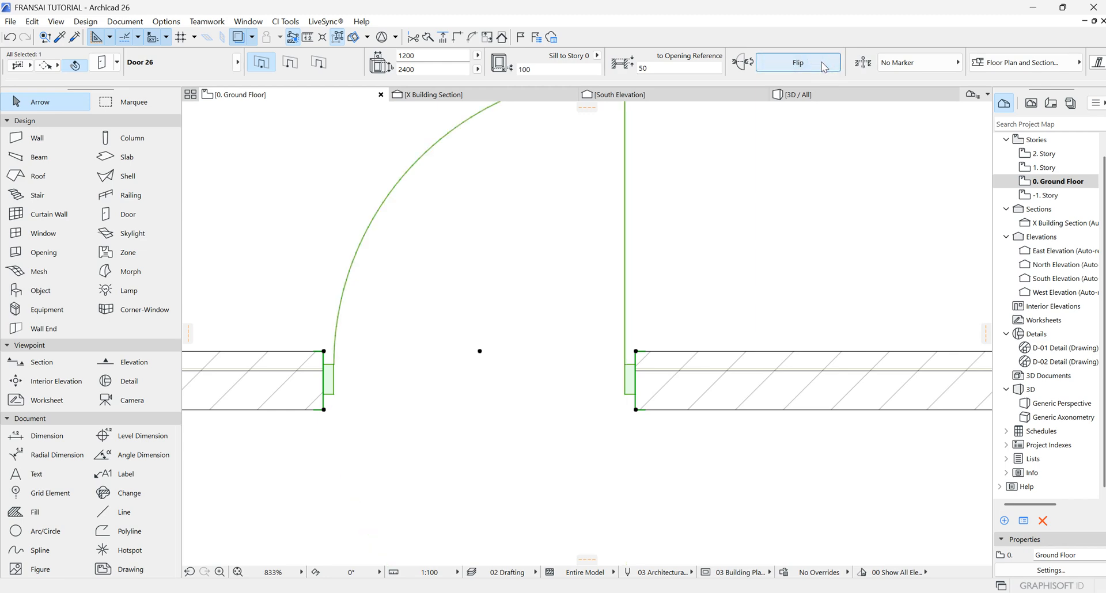
Step: Open the door's Floor Plan and Section settings to review them, then close them
scroll(467, 329, down, 3)
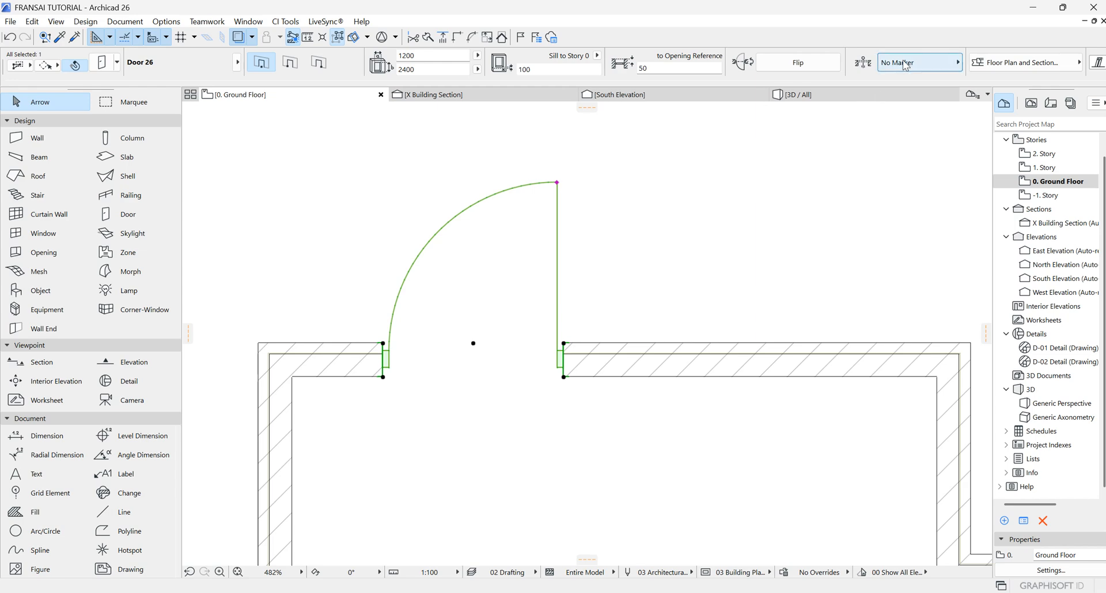
scroll(905, 65, right, 2)
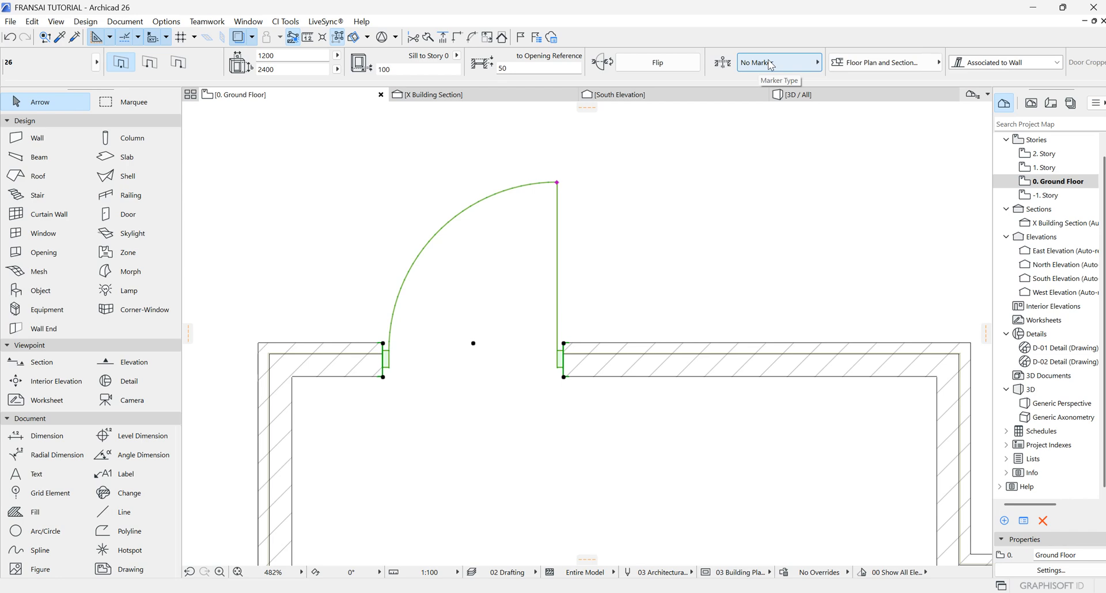
scroll(769, 63, right, 4)
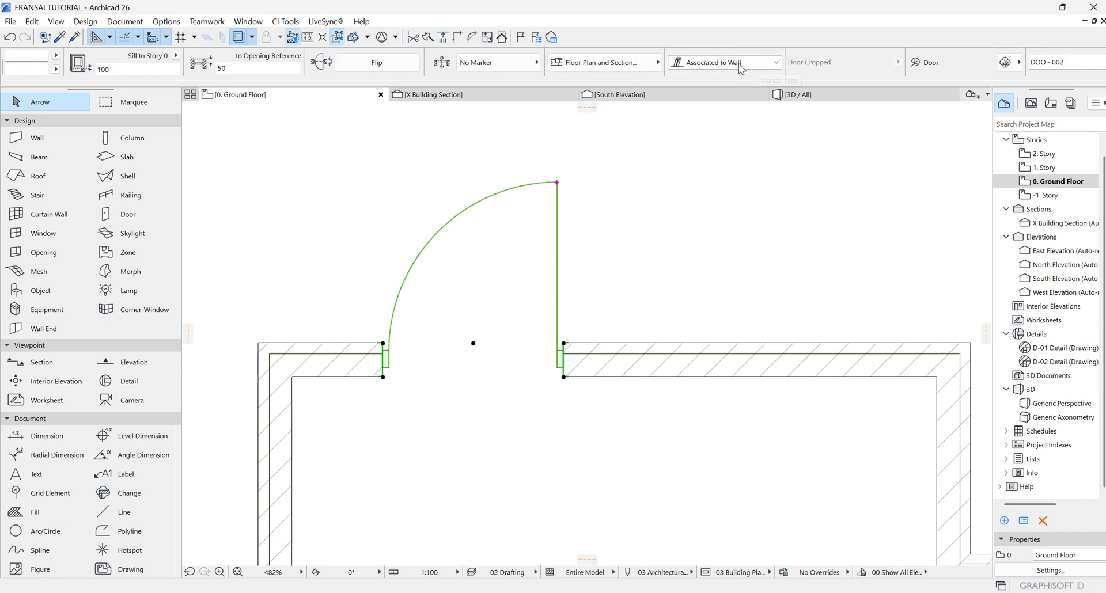
click(657, 61)
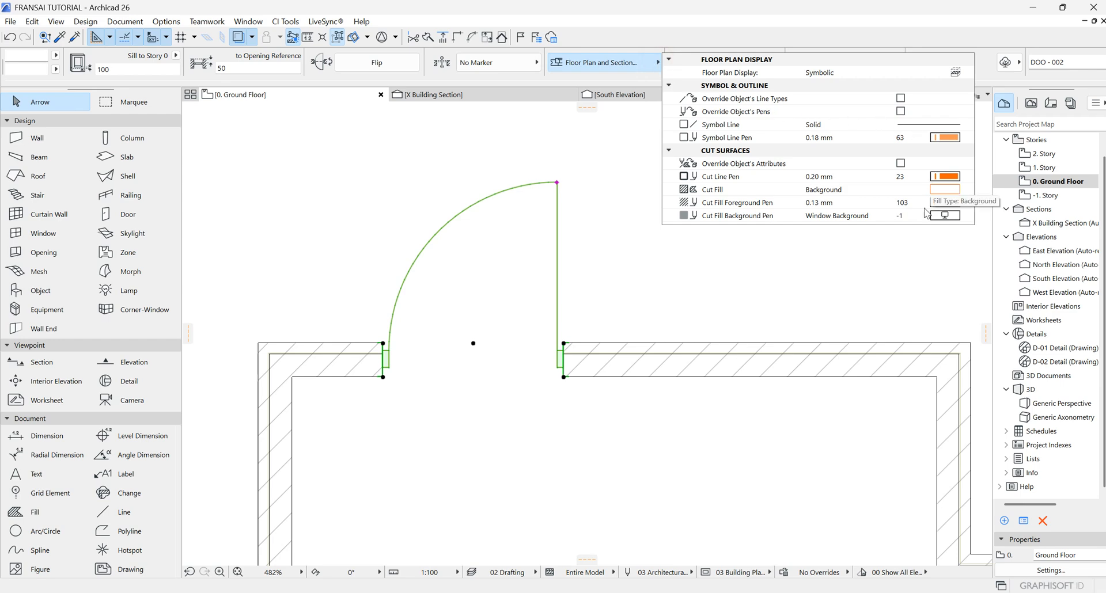
click(611, 309)
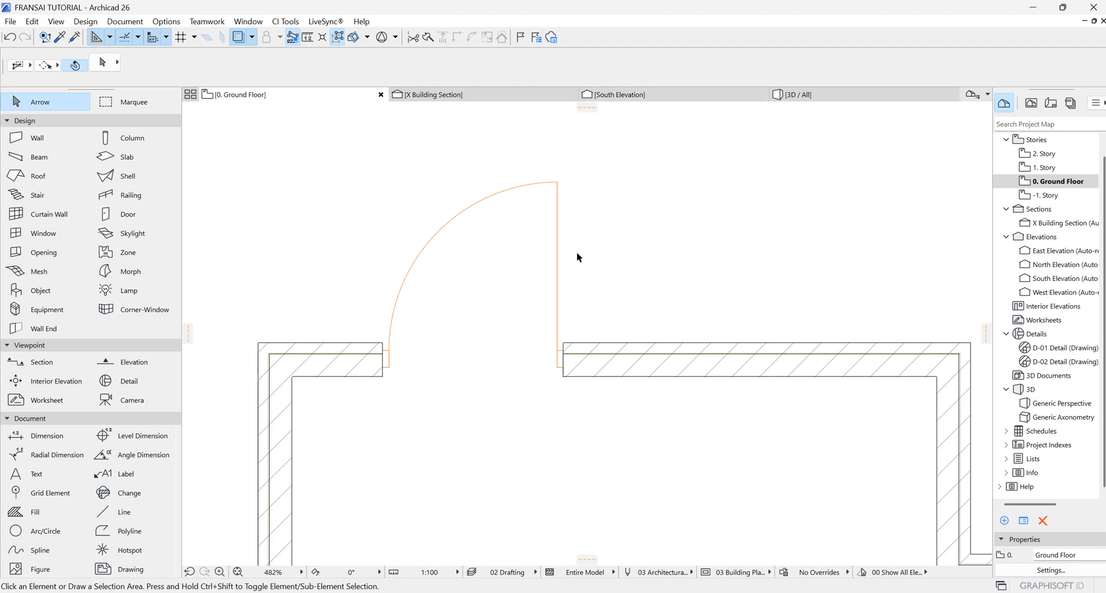
Step: Set the door's symbol line pen to pen 1 in its Floor Plan and Section settings
click(561, 347)
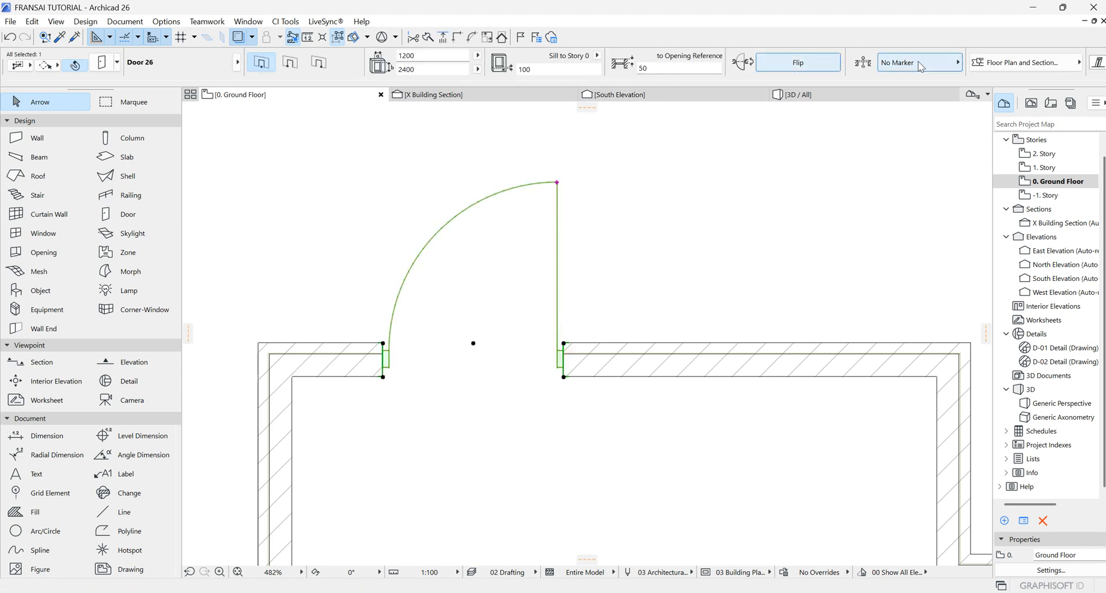
mouse_move(765, 63)
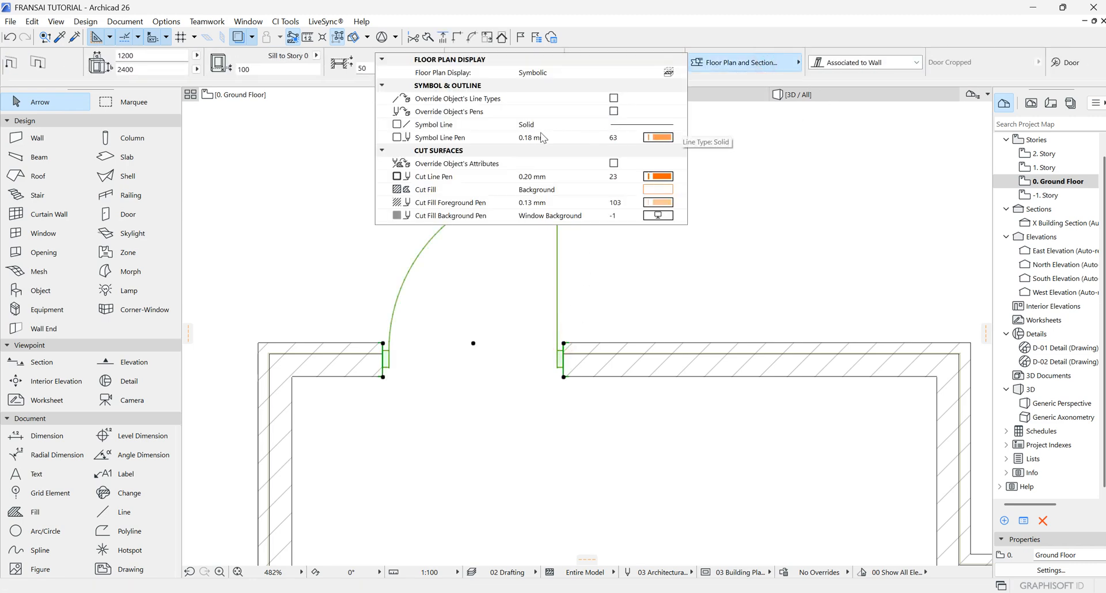
click(657, 137)
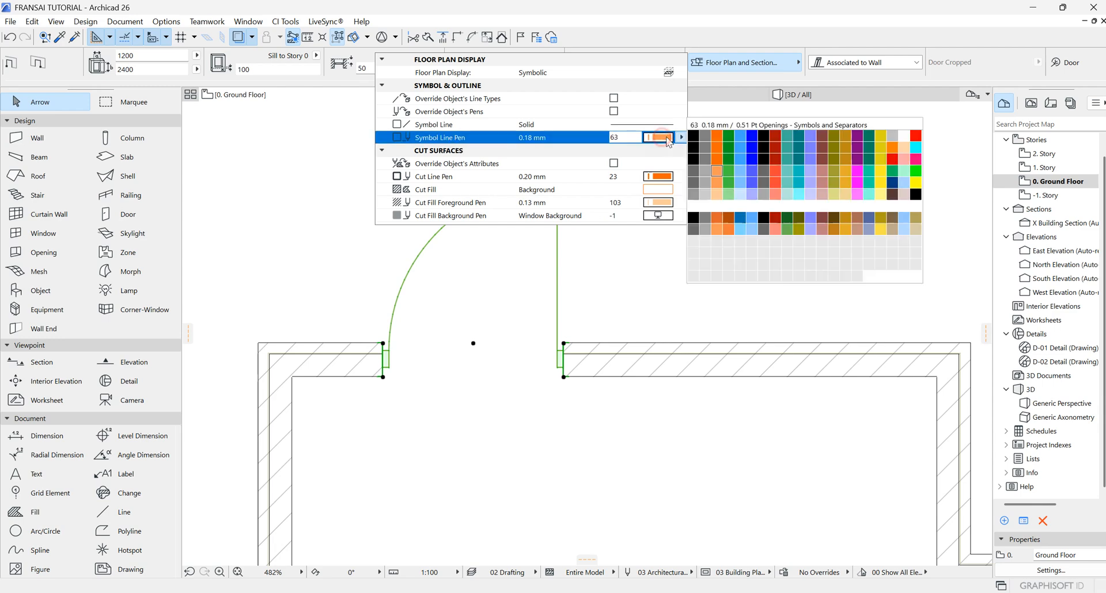
click(714, 138)
click(723, 277)
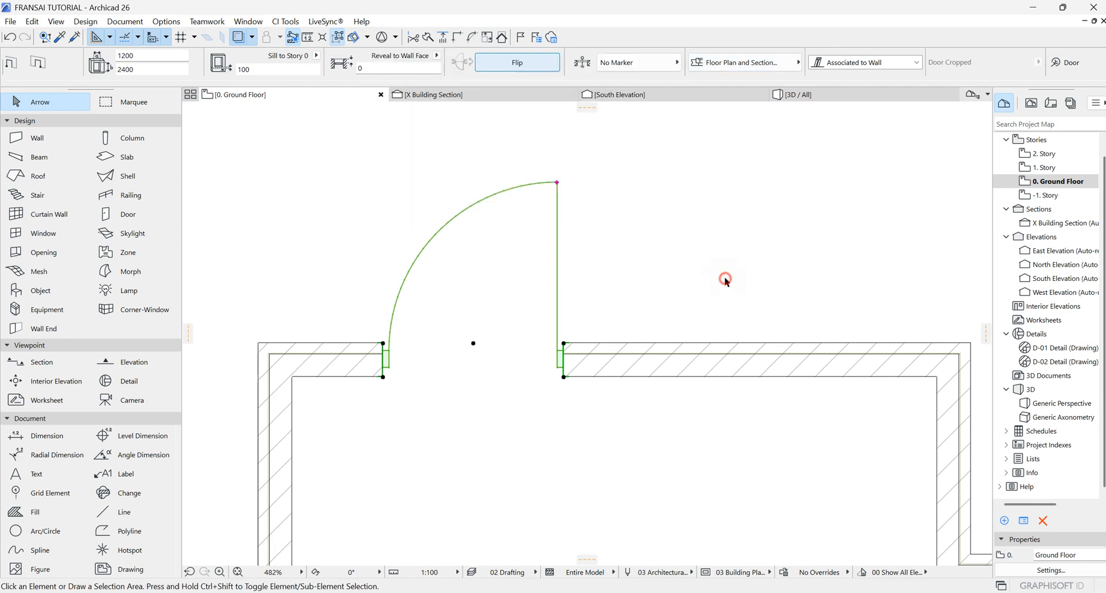
Step: Set the door's cut line pen to pen 1 in its Floor Plan and Section settings
click(558, 183)
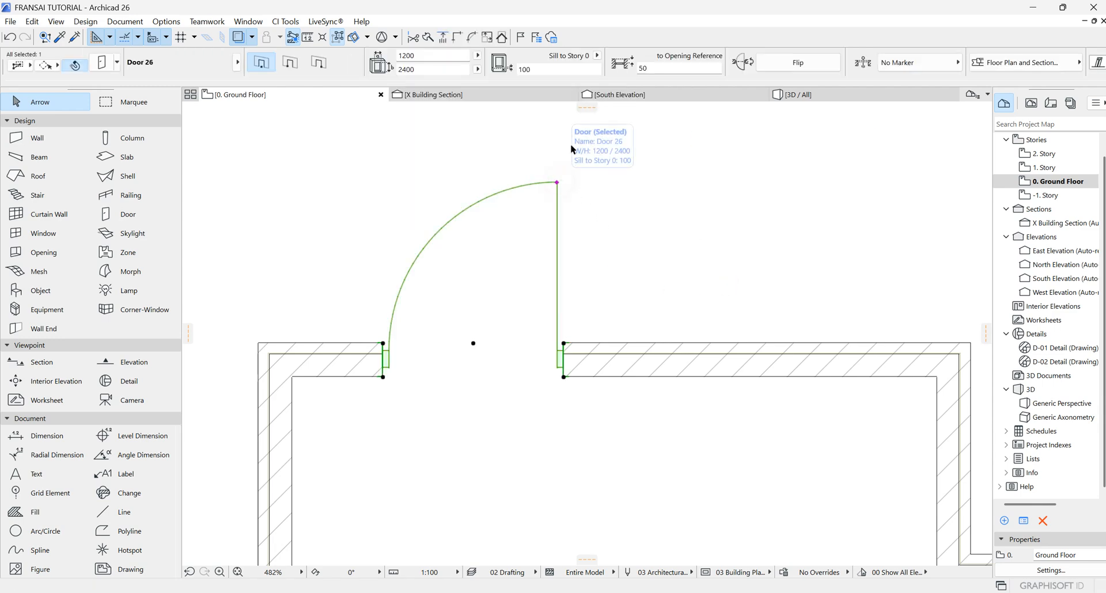
click(987, 63)
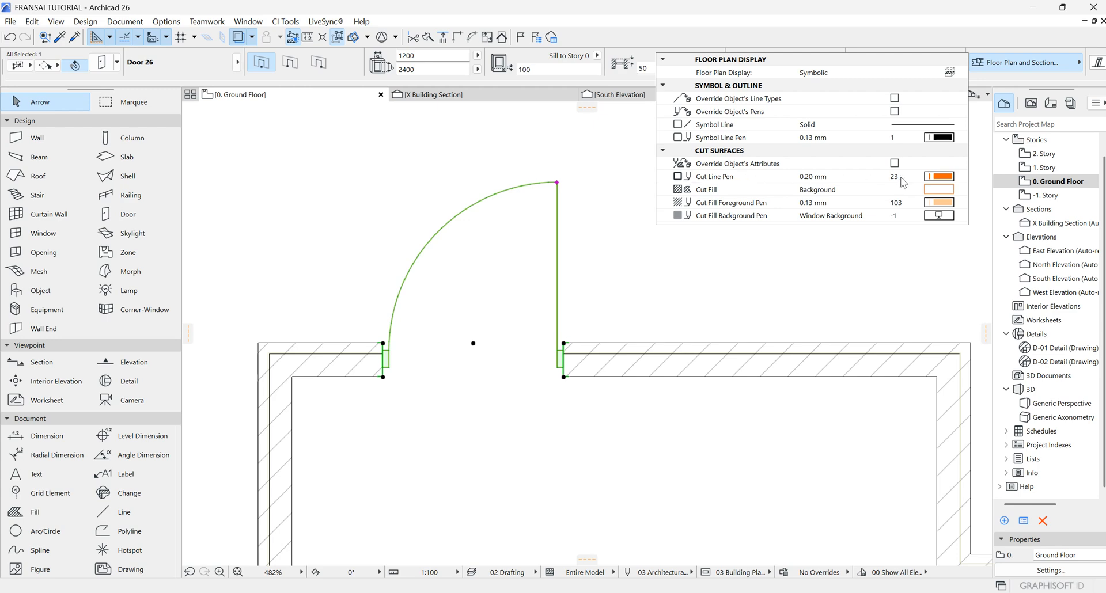
click(944, 183)
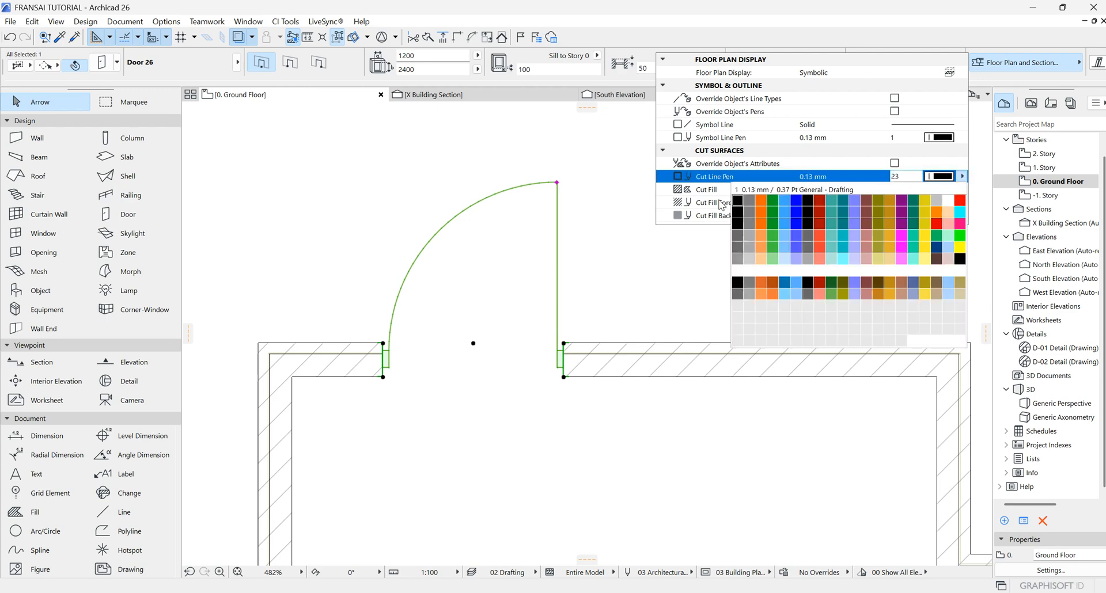
click(735, 197)
click(689, 275)
click(689, 275)
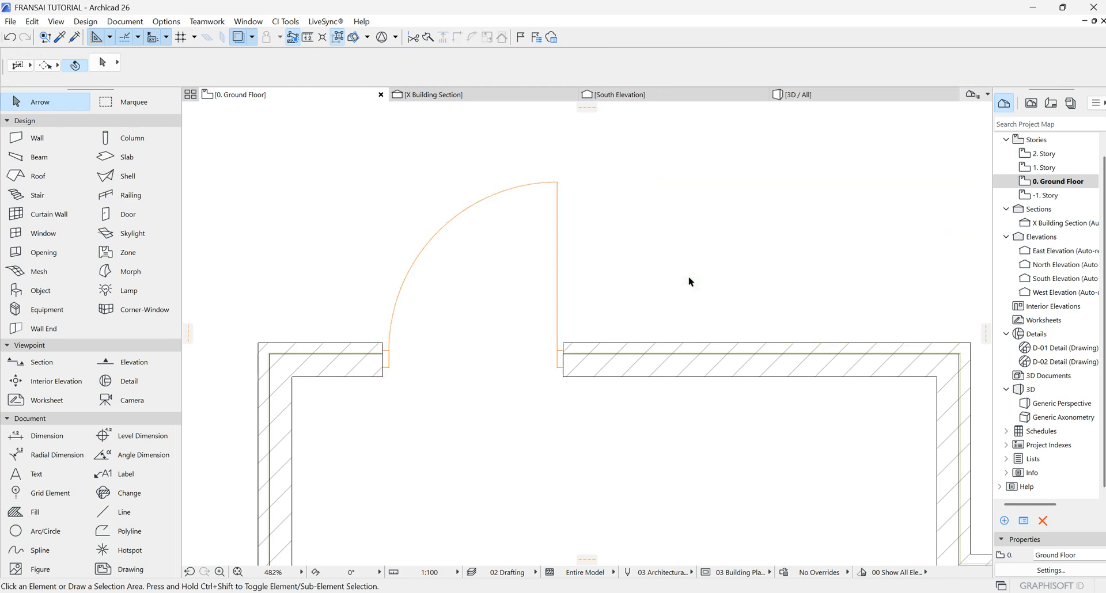
Step: Review the door's marker type options and keep No Marker
click(566, 344)
click(567, 345)
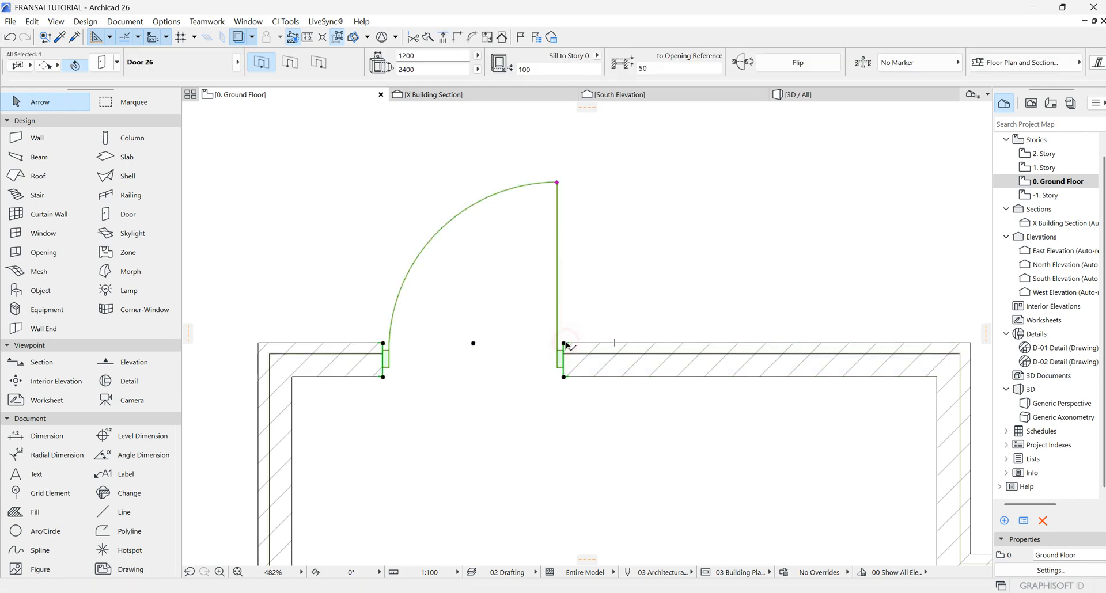
click(953, 62)
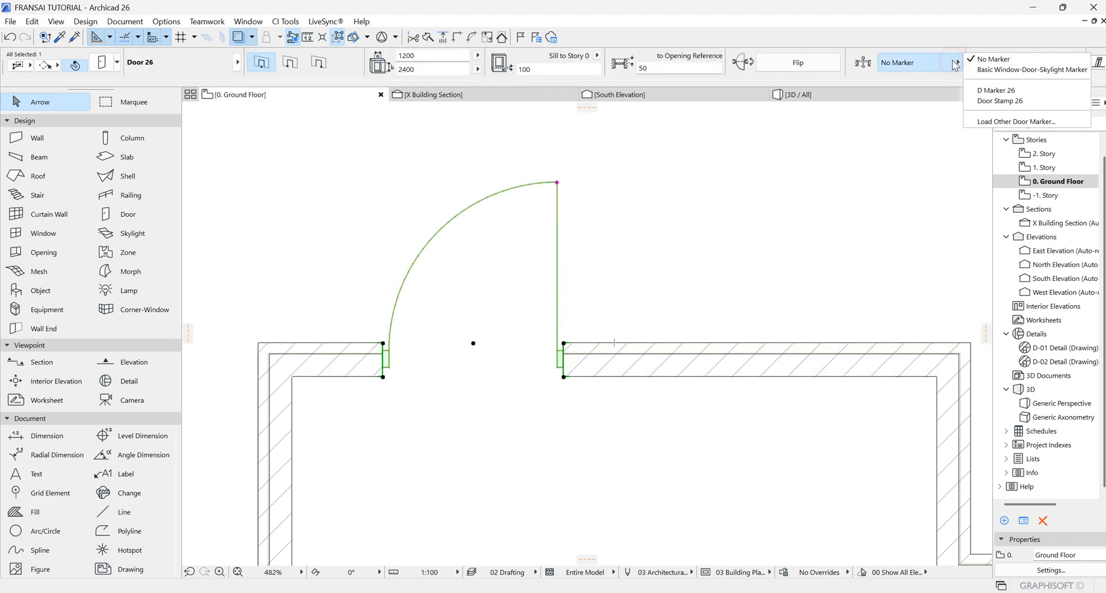
click(950, 59)
Step: Enable overriding the object's line types and pens in the door's Floor Plan and Section settings
click(1023, 61)
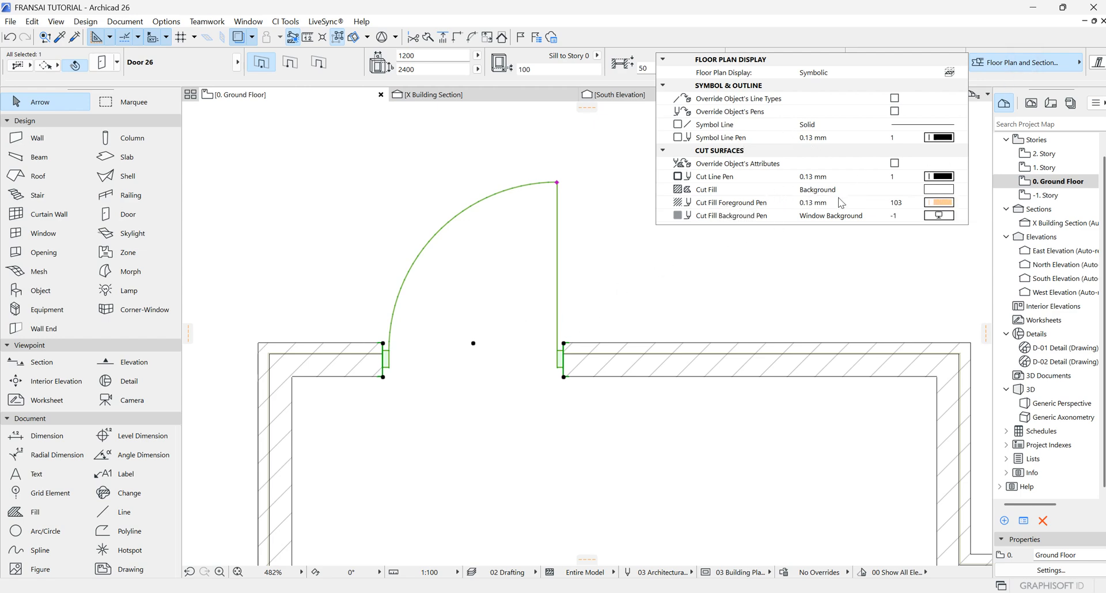
click(758, 256)
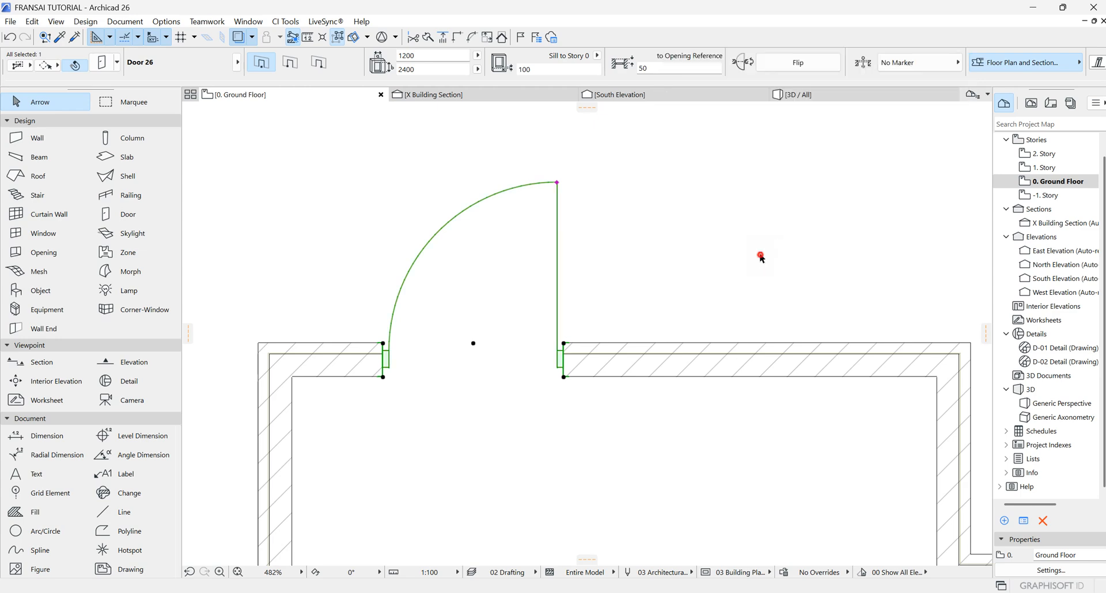
click(568, 346)
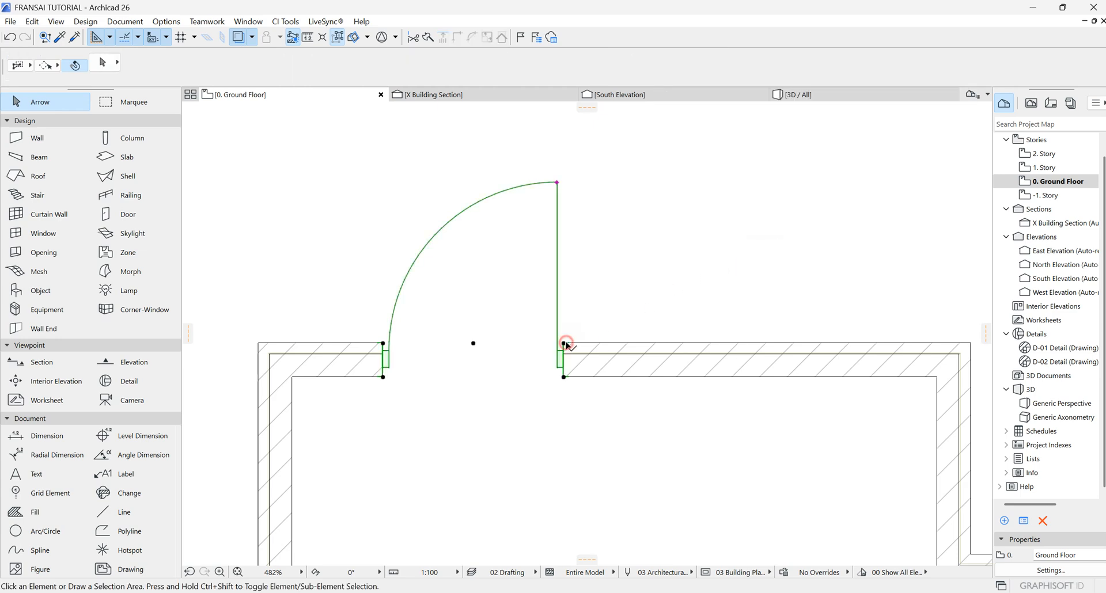
click(1022, 61)
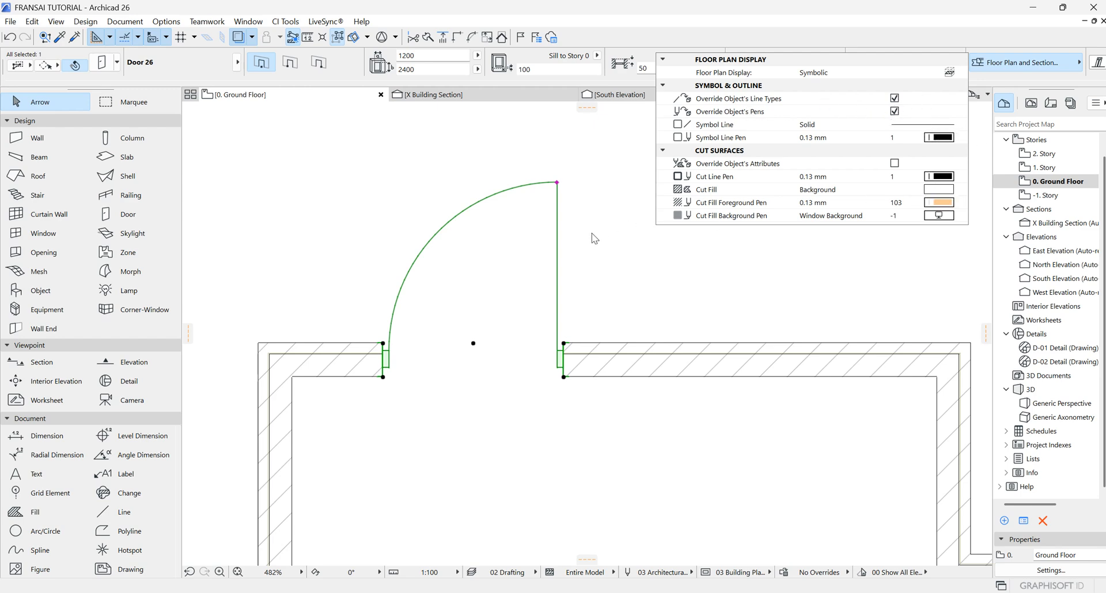
click(896, 241)
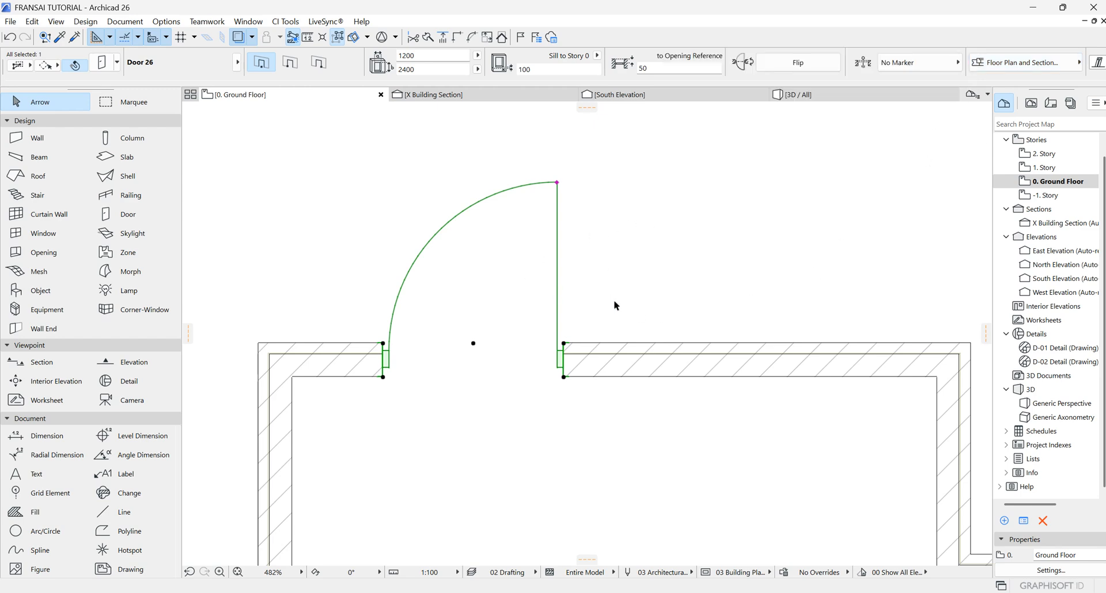
click(668, 297)
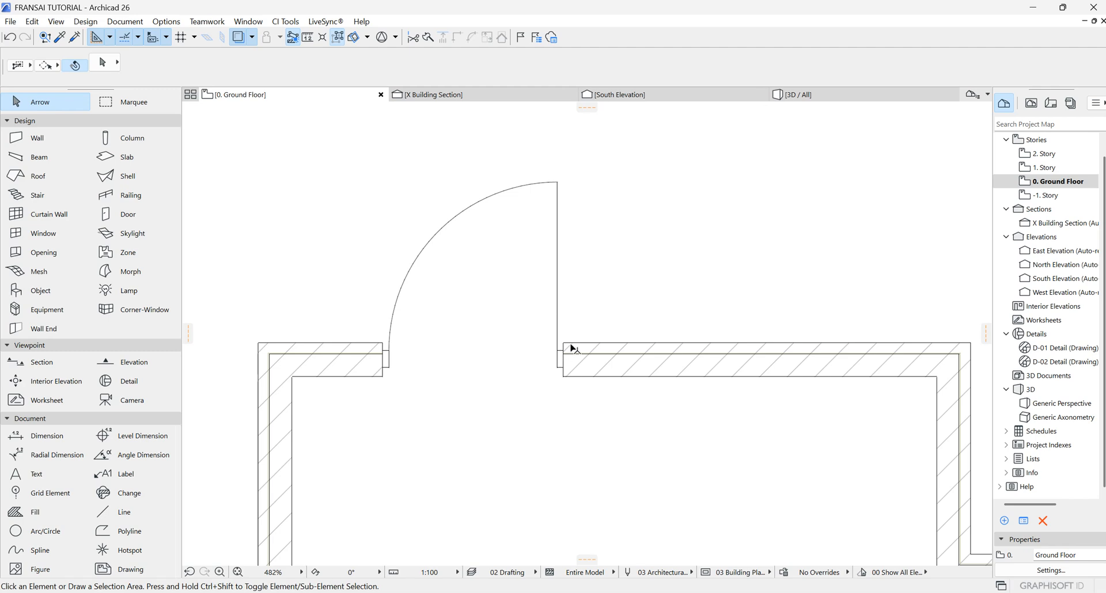
click(567, 348)
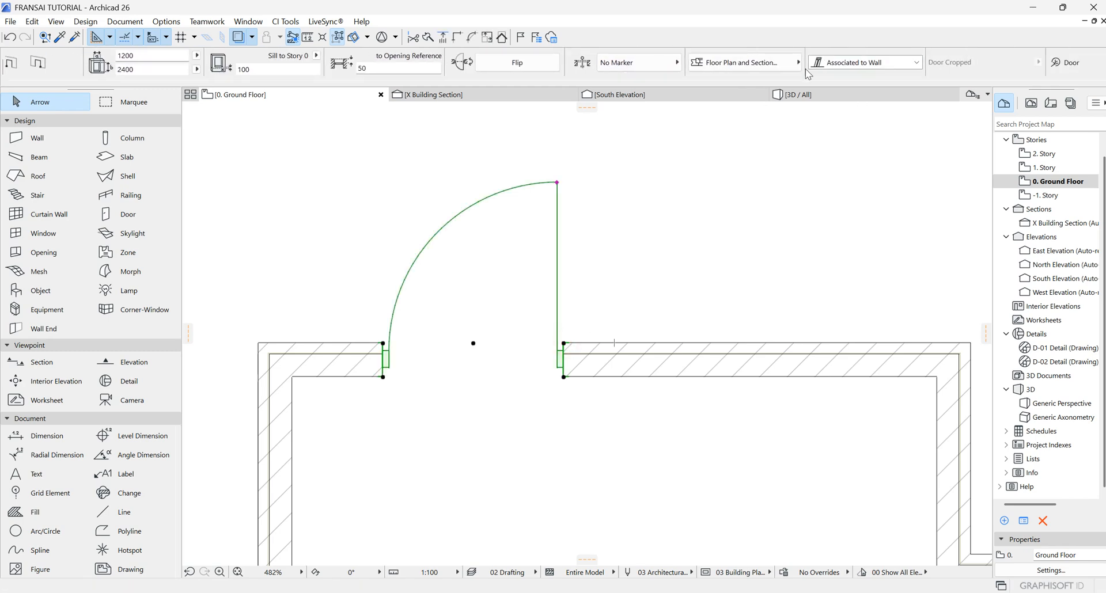
Step: Set the width of the placed door to 900
scroll(722, 58, down, 3)
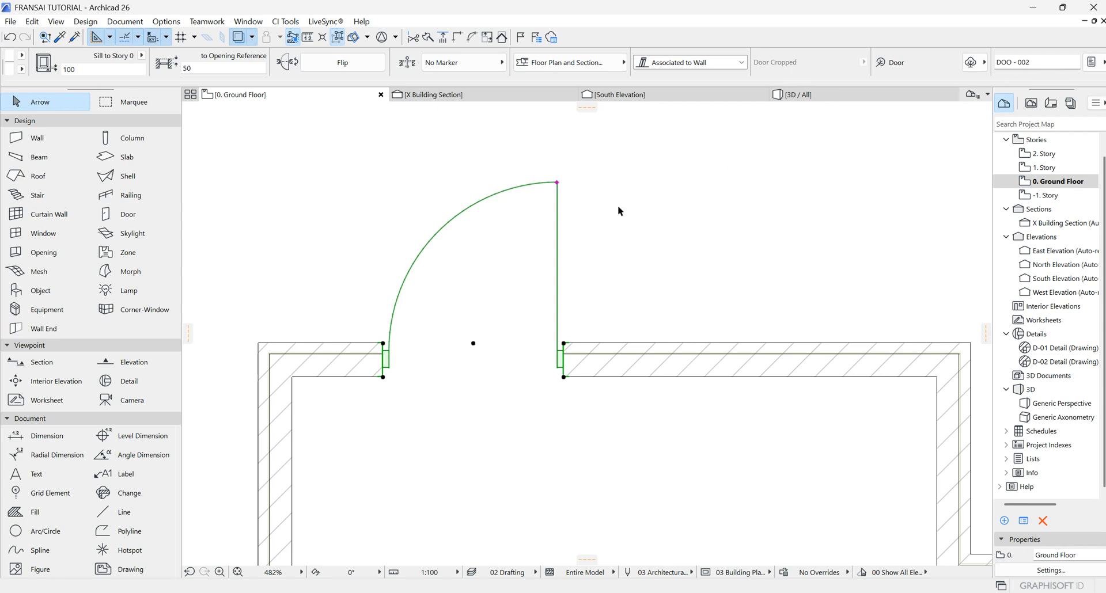
click(641, 242)
scroll(631, 291, down, 4)
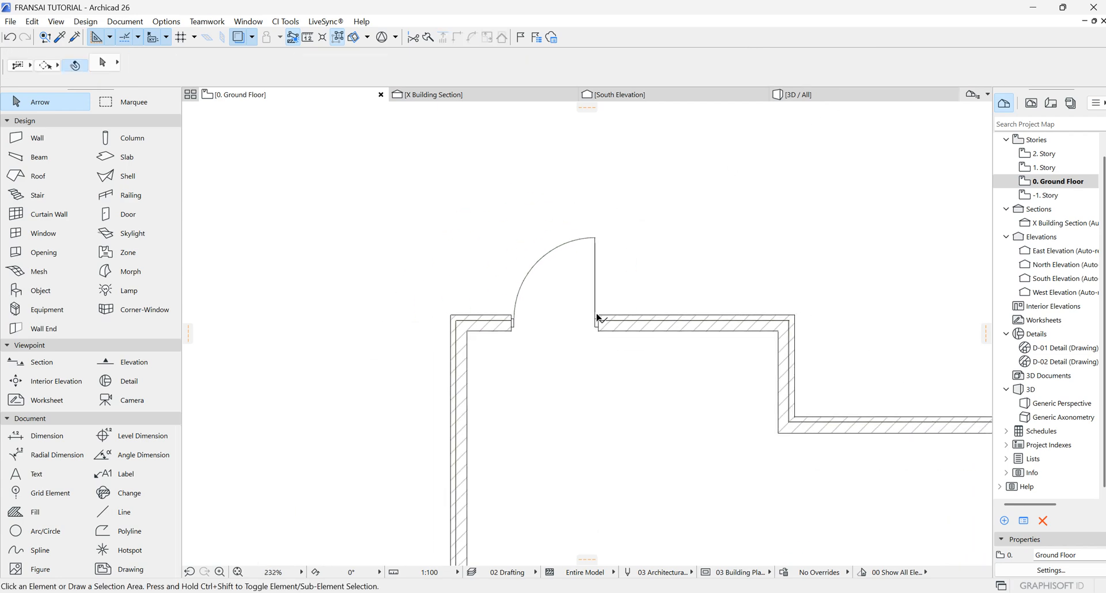
click(598, 318)
click(431, 55)
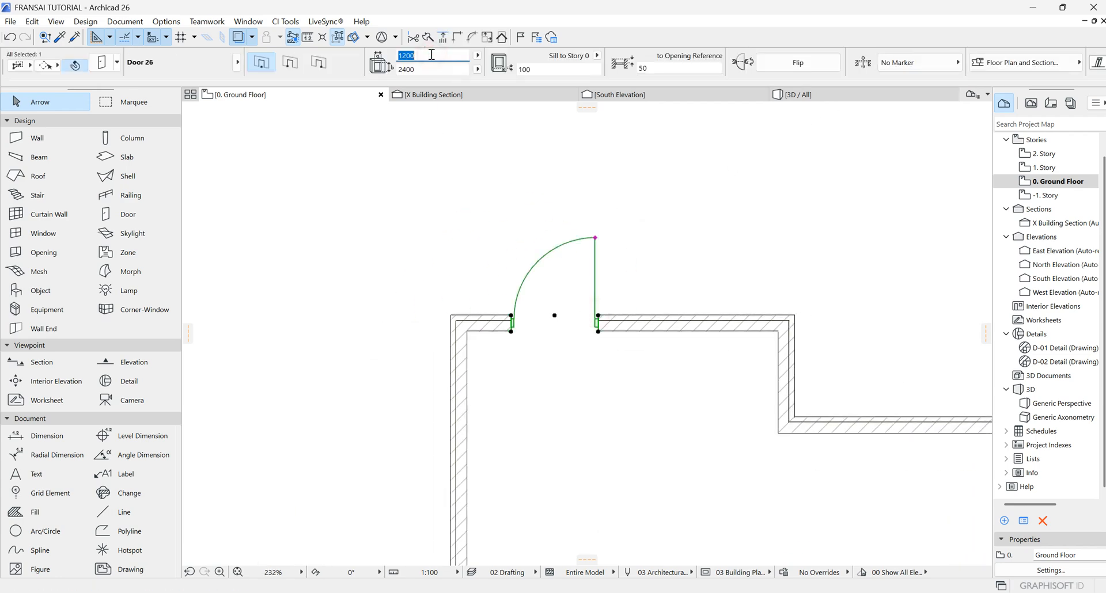
text(900)
key(Return)
Step: Switch to the 3D view and set the door's sill height to 0
click(698, 266)
click(817, 97)
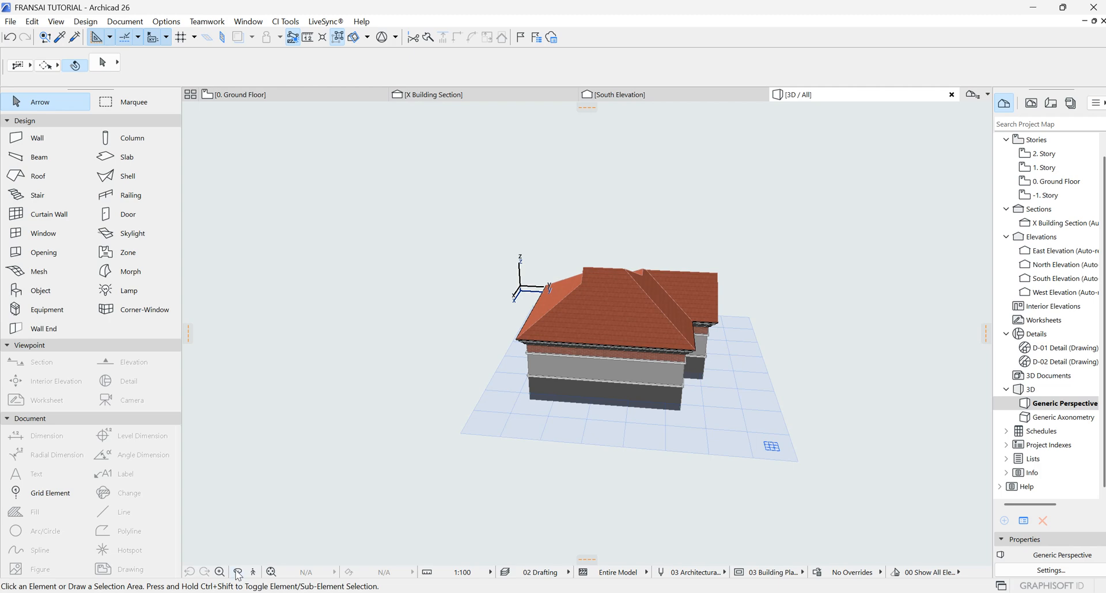
click(237, 573)
drag(292, 437, 288, 356)
scroll(734, 410, up, 5)
scroll(507, 369, up, 3)
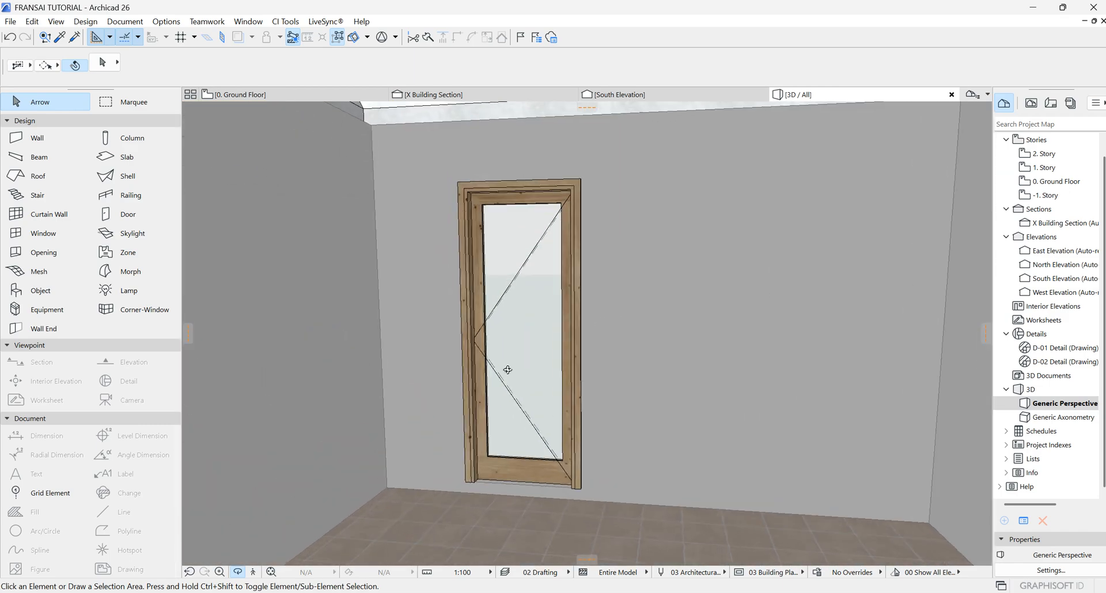
click(528, 311)
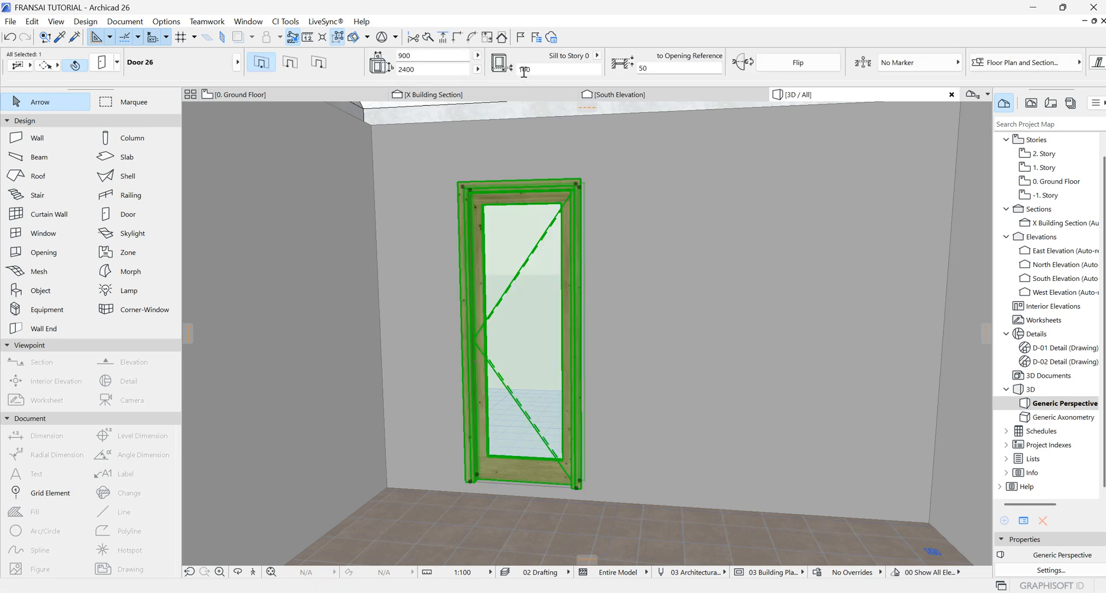
click(554, 70)
text(0)
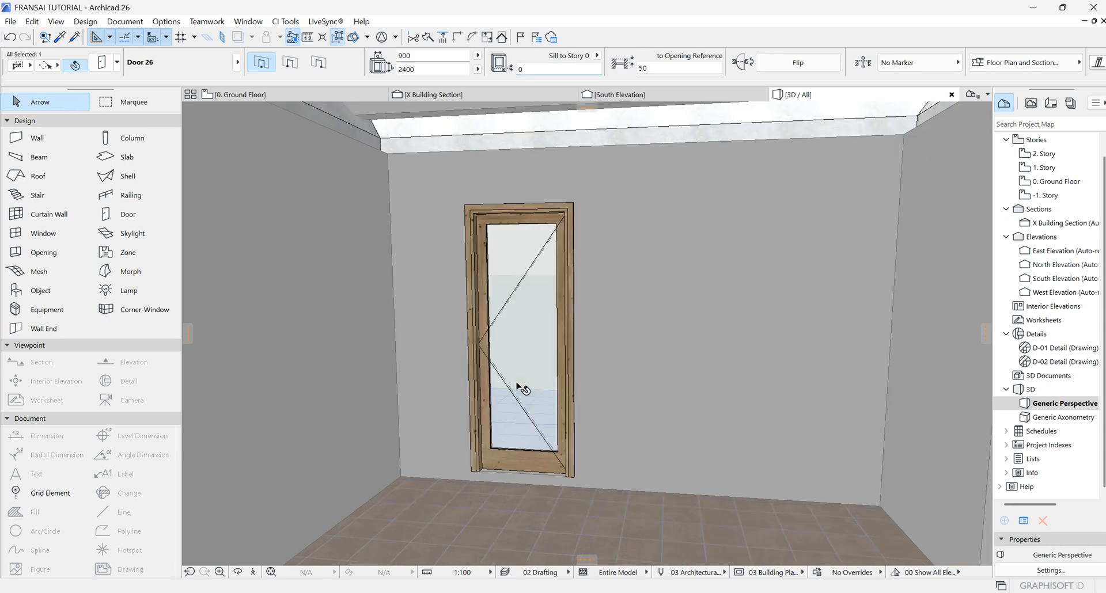
key(Return)
Step: Try a sill height of 100 for the door and return it to 0
scroll(488, 482, up, 5)
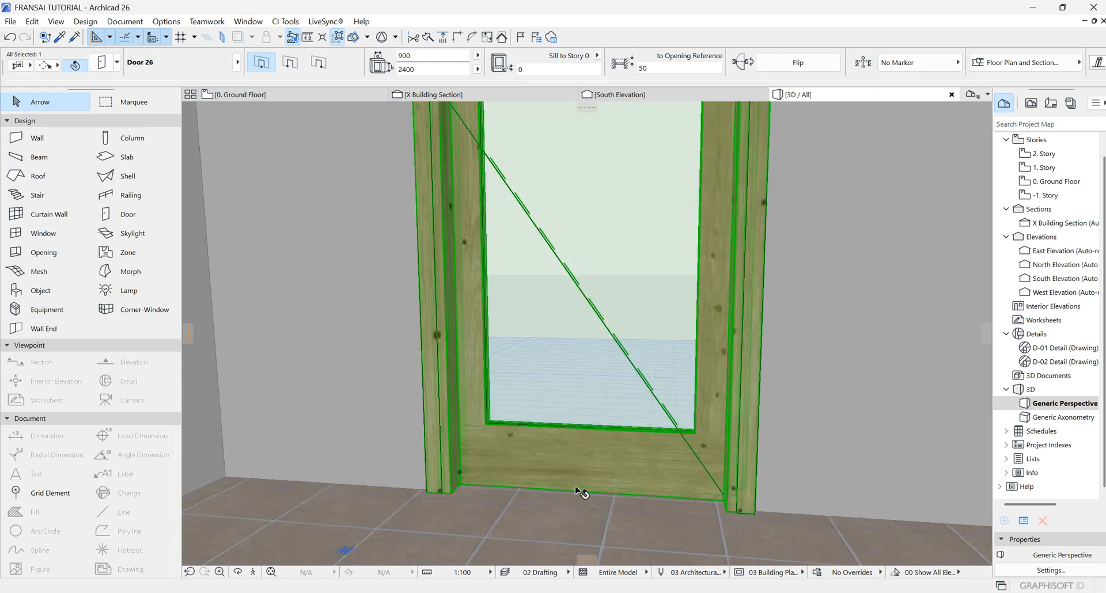
scroll(627, 505, down, 5)
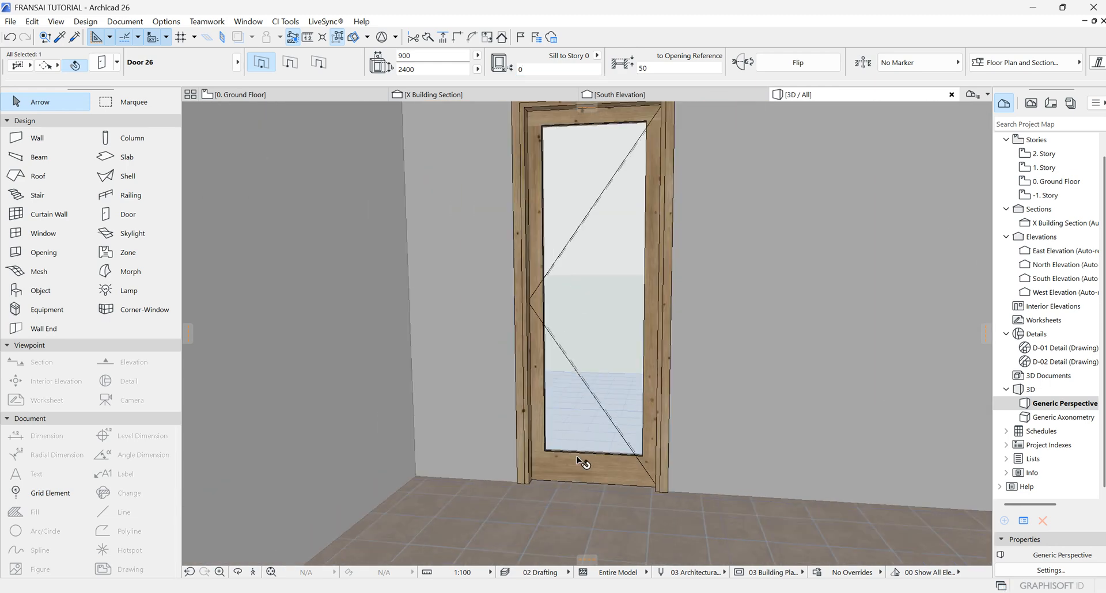
click(550, 70)
text(100)
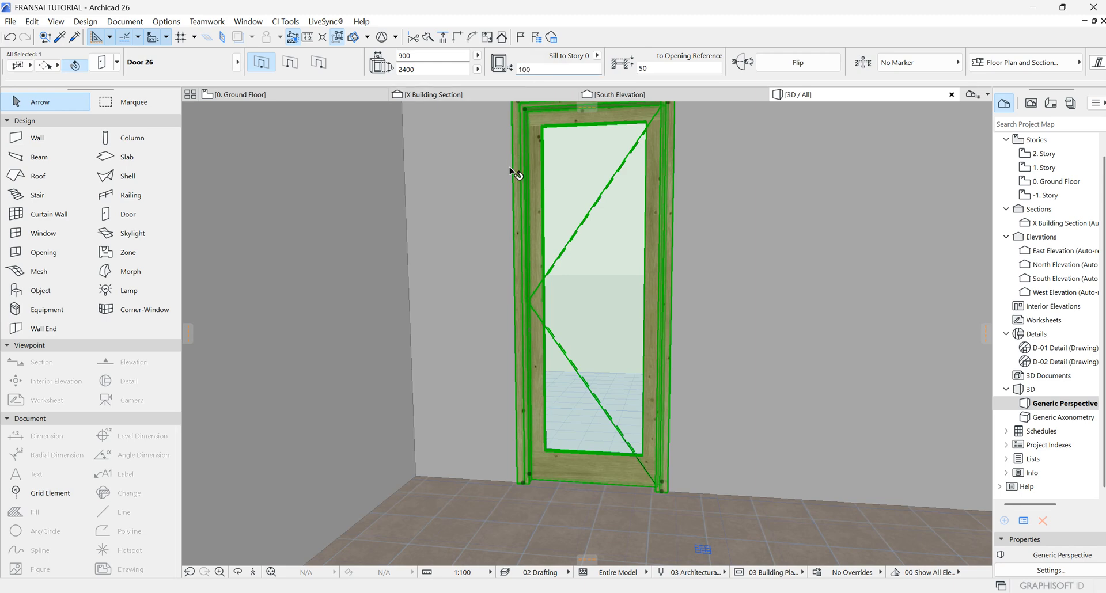
key(Return)
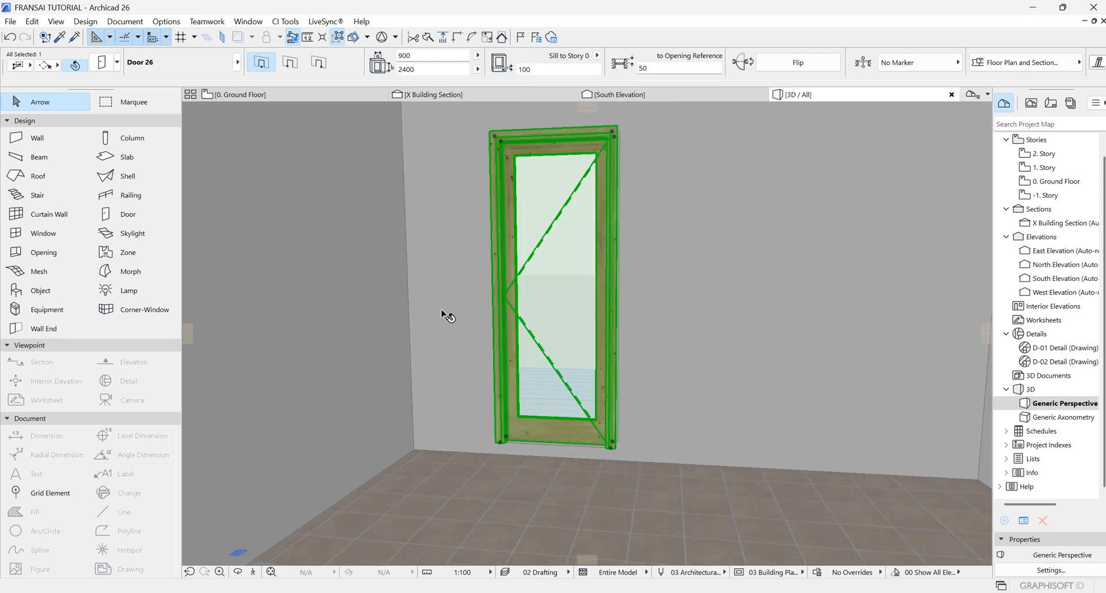
click(551, 70)
scroll(563, 455, up, 5)
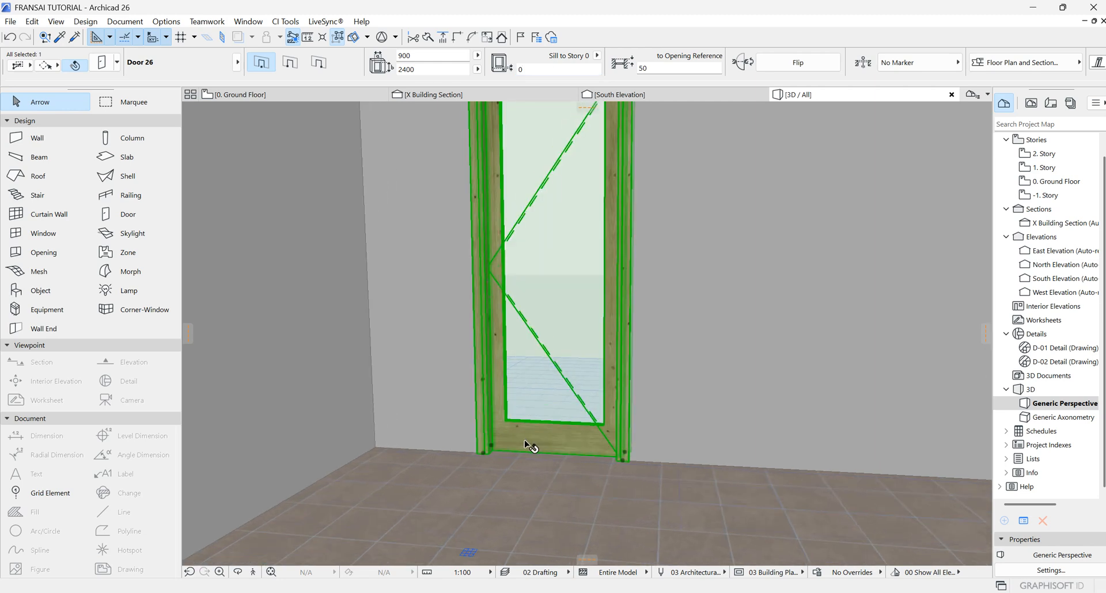
Step: Return to the ground floor plan and place a new door in the upper wall near the corner, swinging inward
click(237, 572)
drag(349, 342, 564, 244)
click(245, 94)
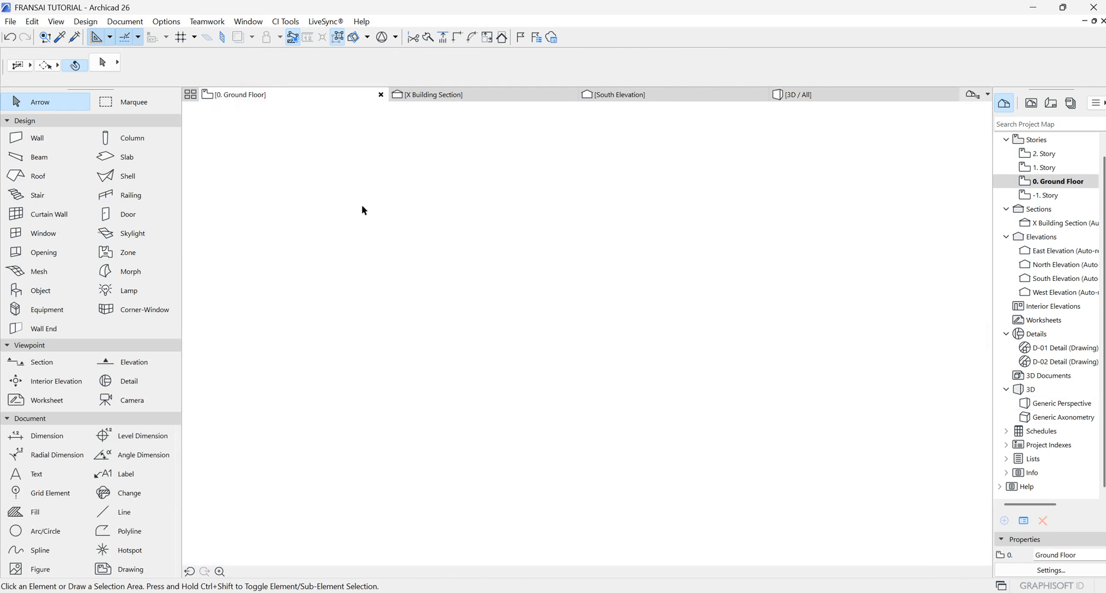
click(566, 217)
click(516, 200)
click(543, 173)
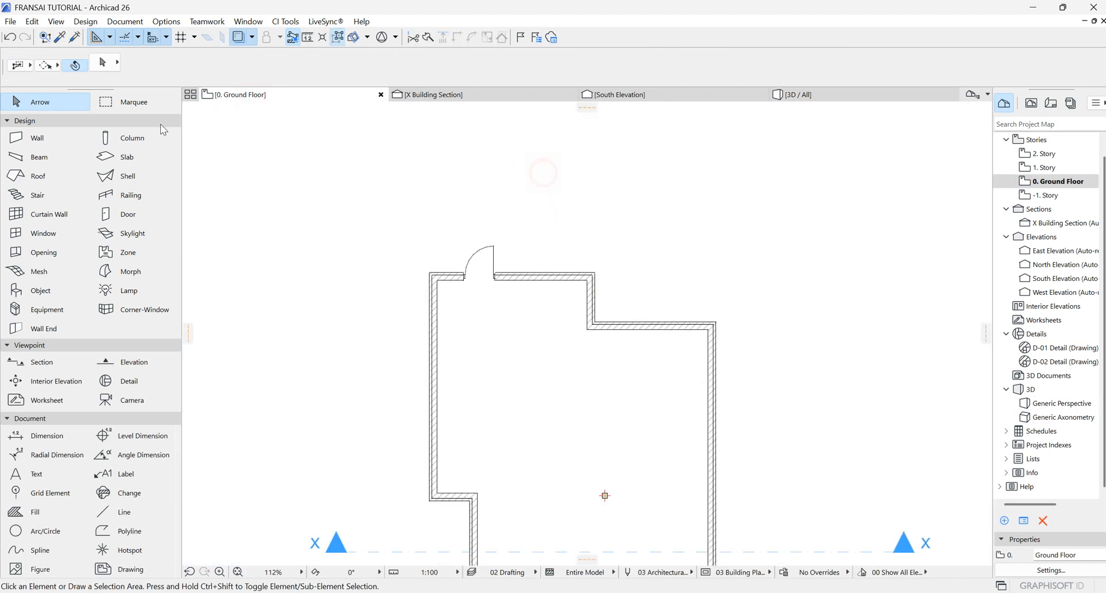
click(130, 161)
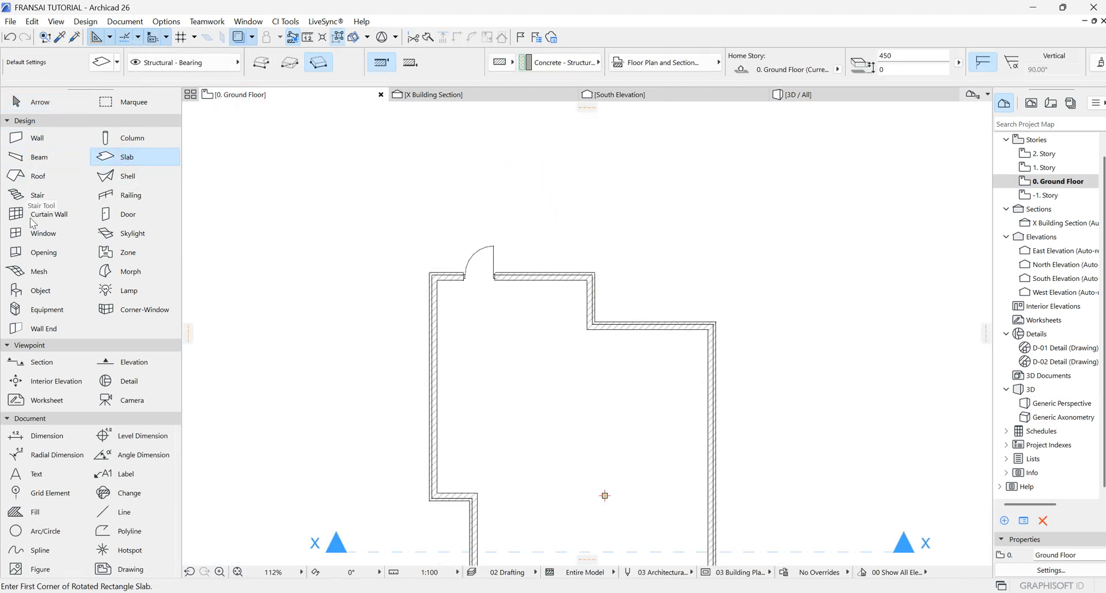
click(120, 208)
scroll(580, 295, up, 3)
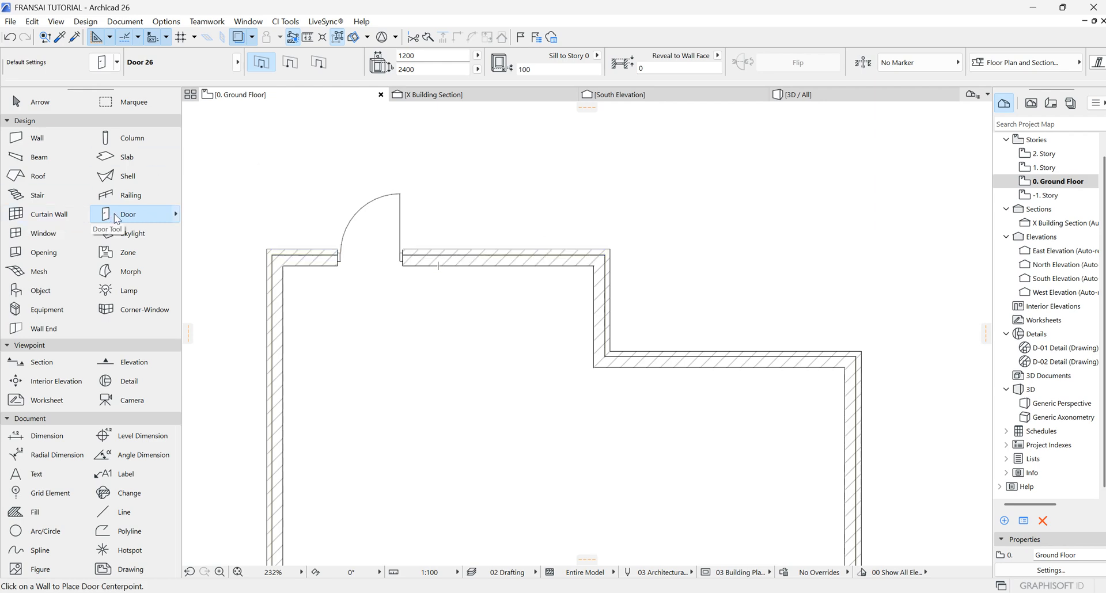
click(550, 266)
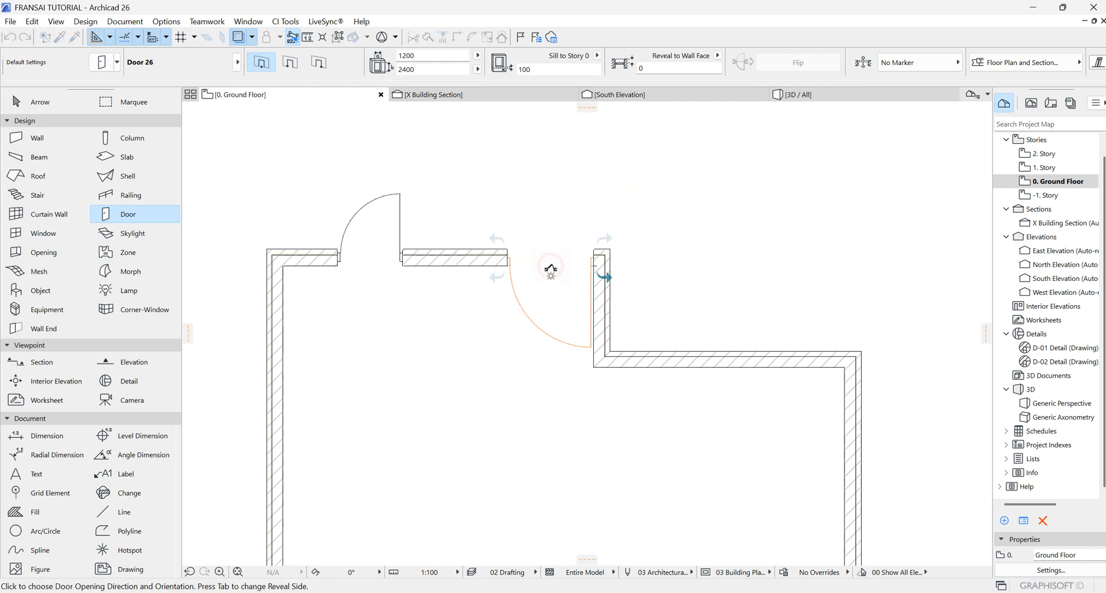
click(601, 332)
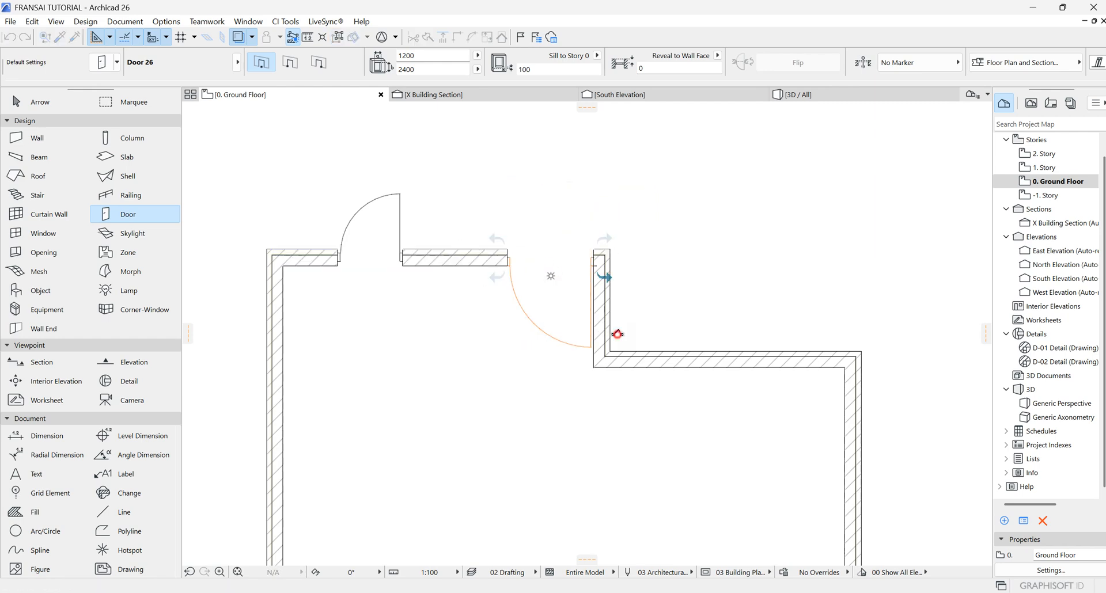
Step: Set the new door's width to 900 and height to 2100
key(Escape)
click(507, 265)
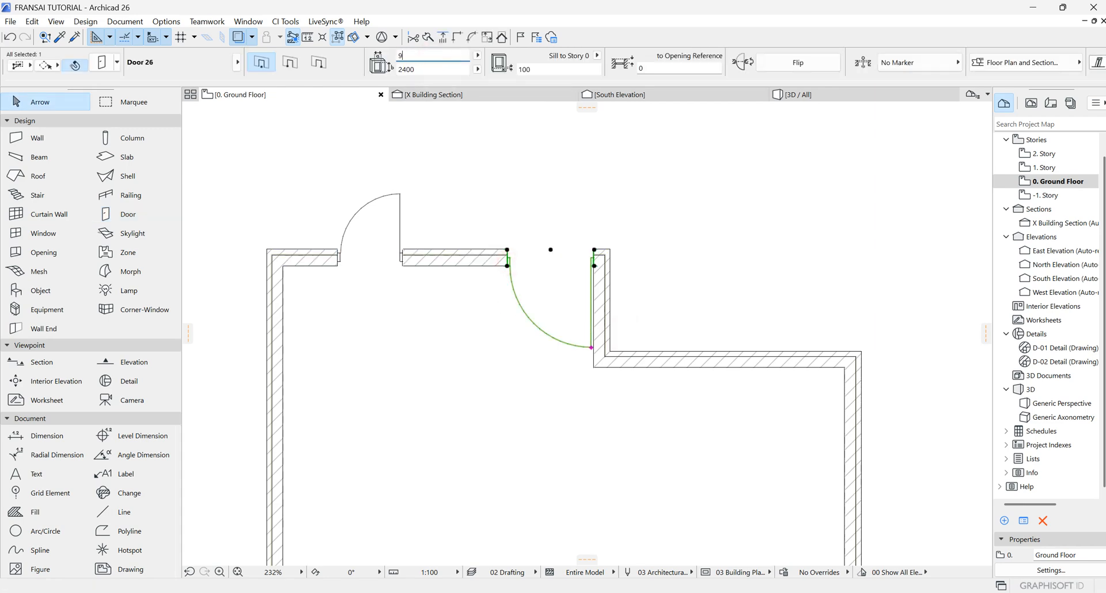
double_click(429, 68)
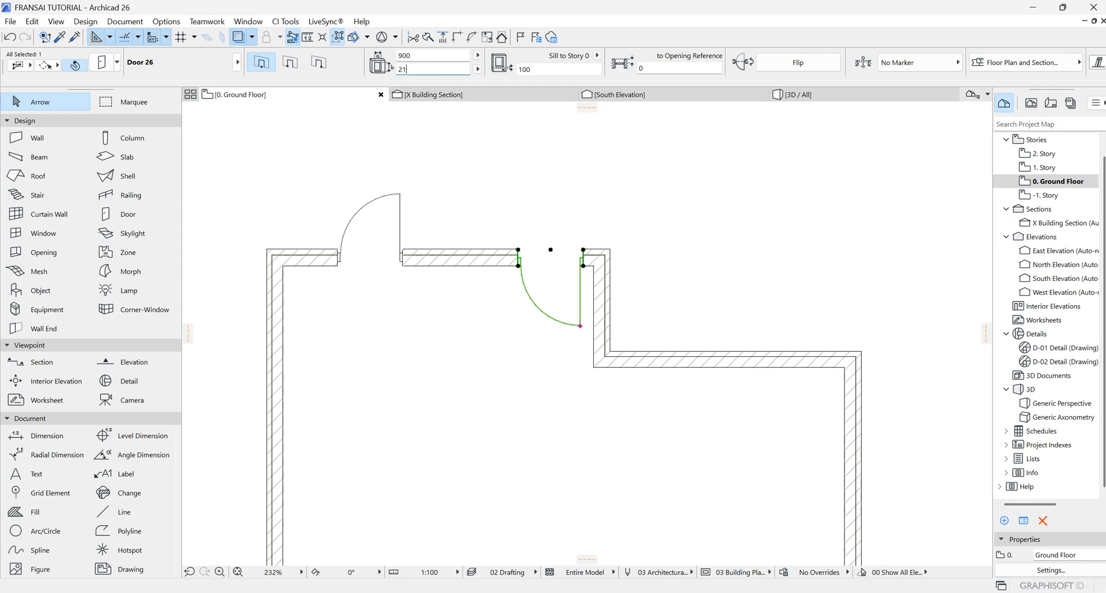
double_click(539, 69)
Step: Try stretching the new door's right side toward the adjacent wall, then undo it
scroll(585, 271, up, 3)
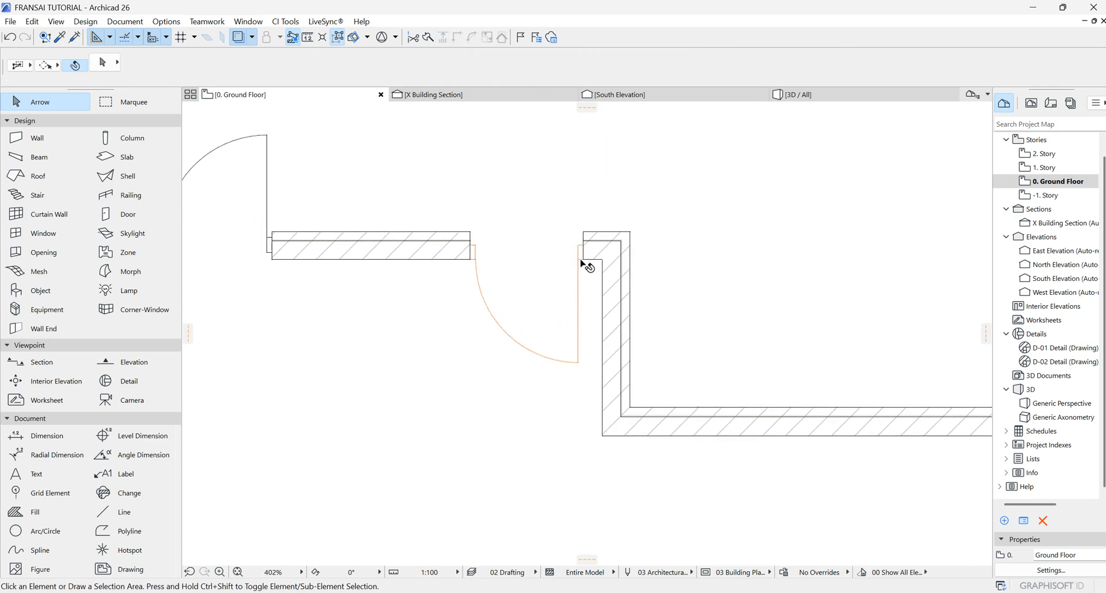
click(584, 259)
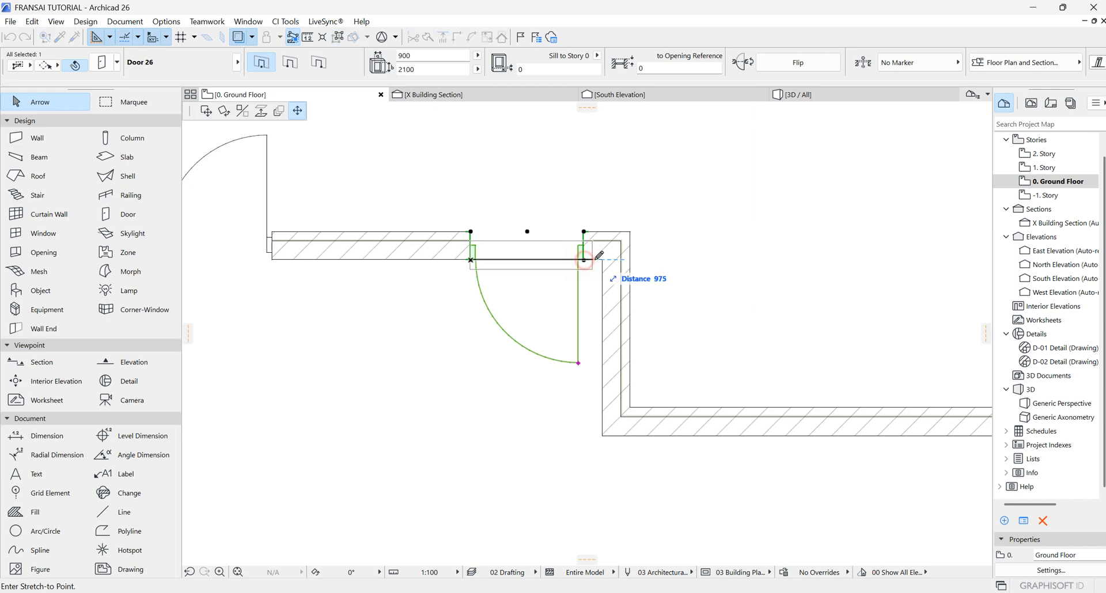
click(207, 111)
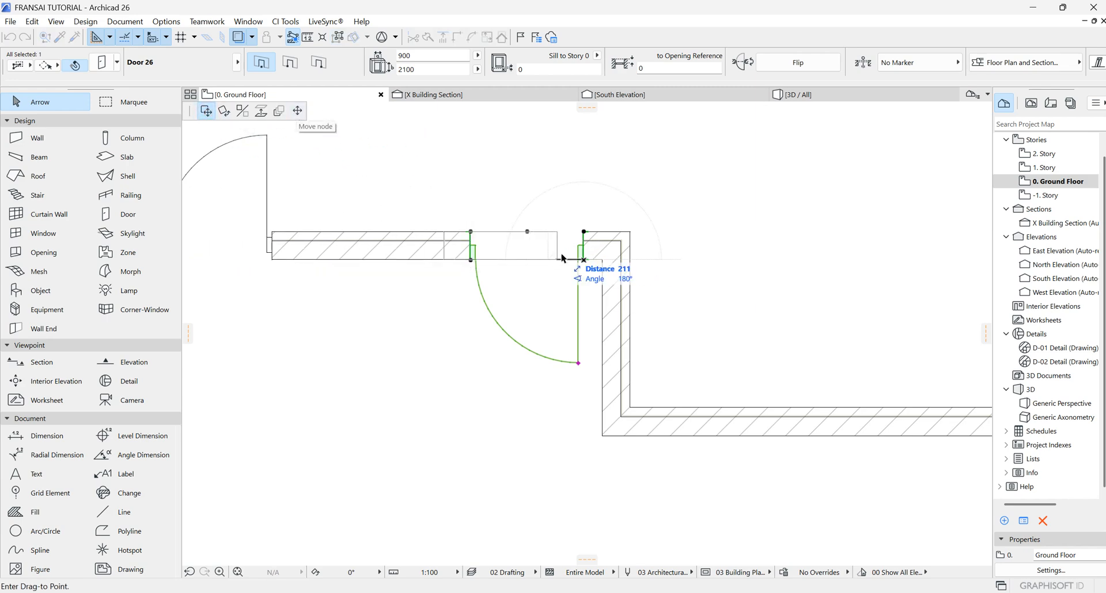
click(298, 111)
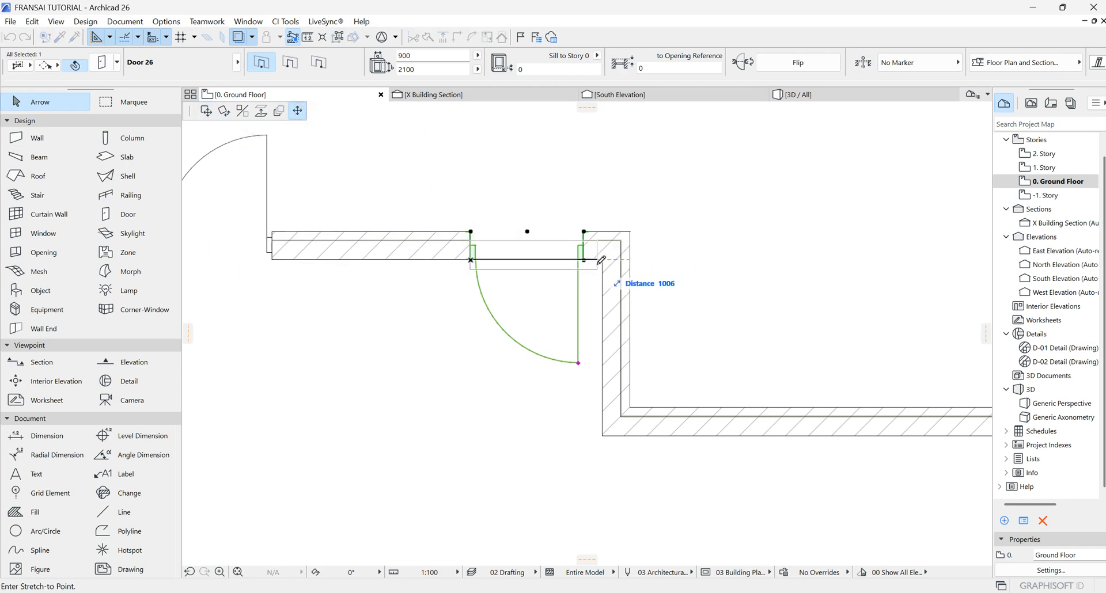
click(604, 259)
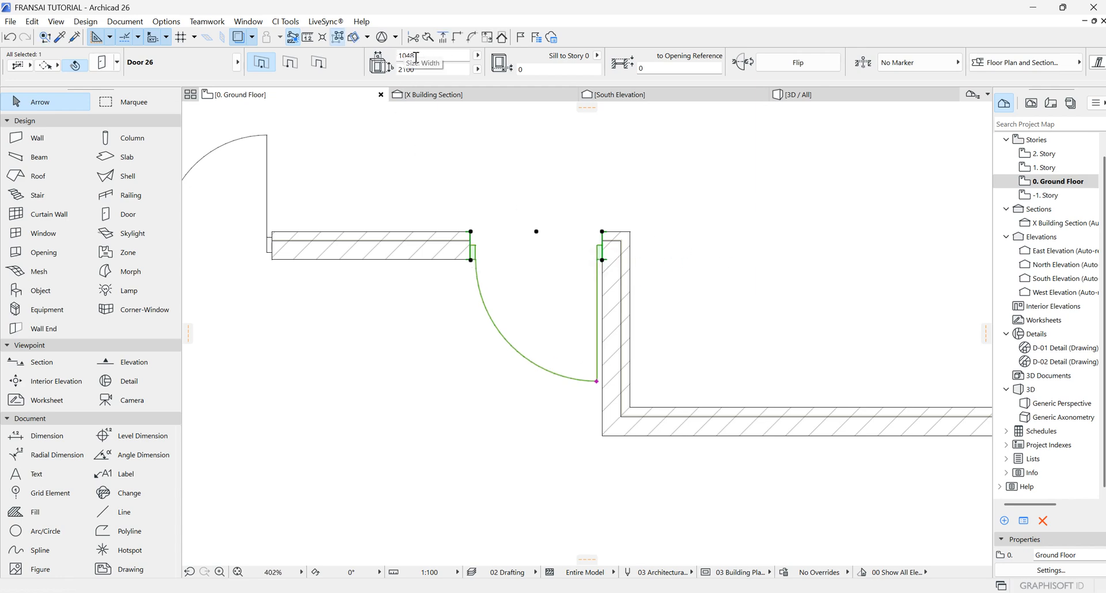
key(ctrl+z)
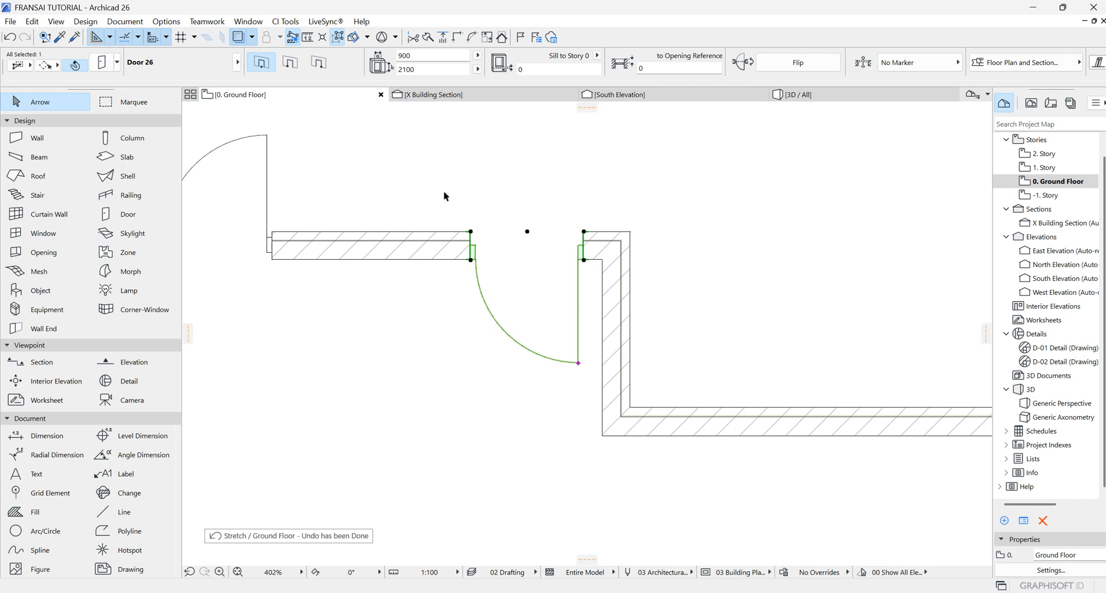
Step: Stretch the new door's right side to the adjacent wall corner
click(583, 259)
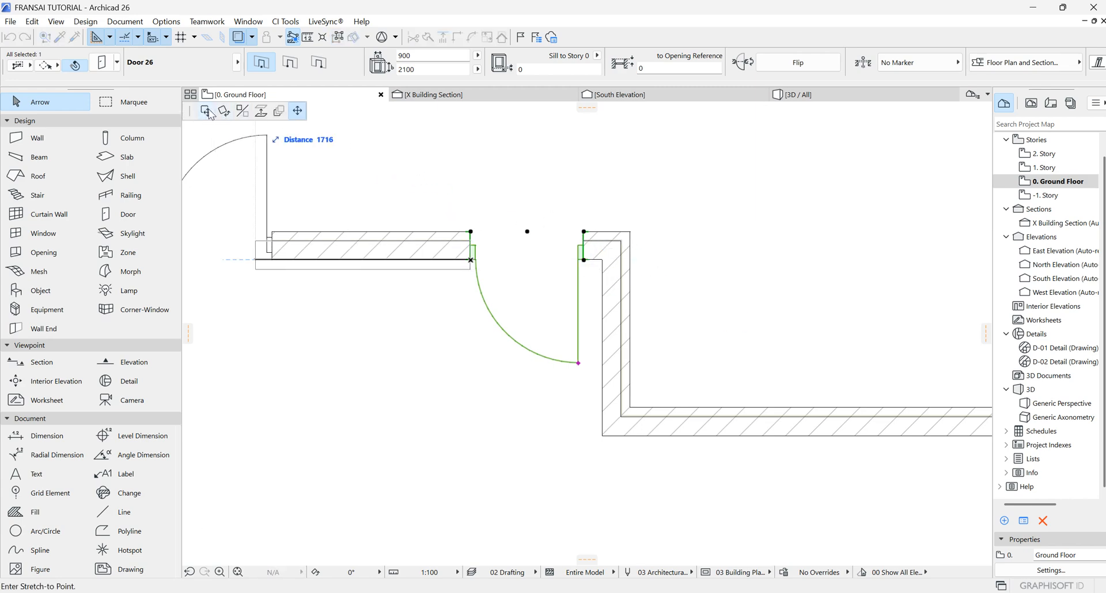
click(208, 110)
click(602, 260)
scroll(560, 234, down, 3)
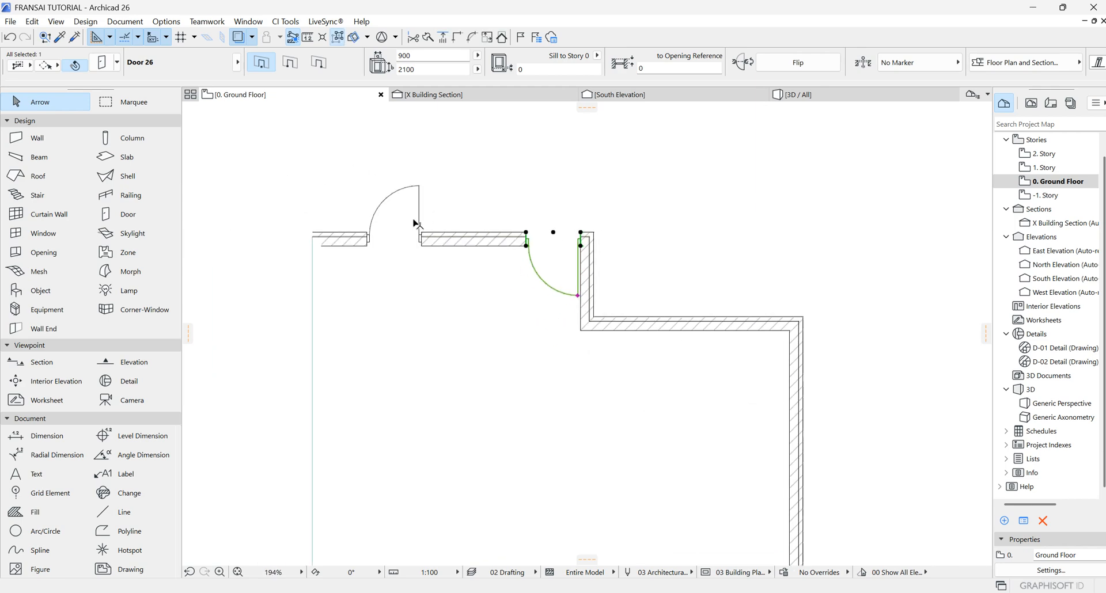
Step: Delete the first door in the upper wall
click(422, 242)
key(Delete)
scroll(645, 208, down, 4)
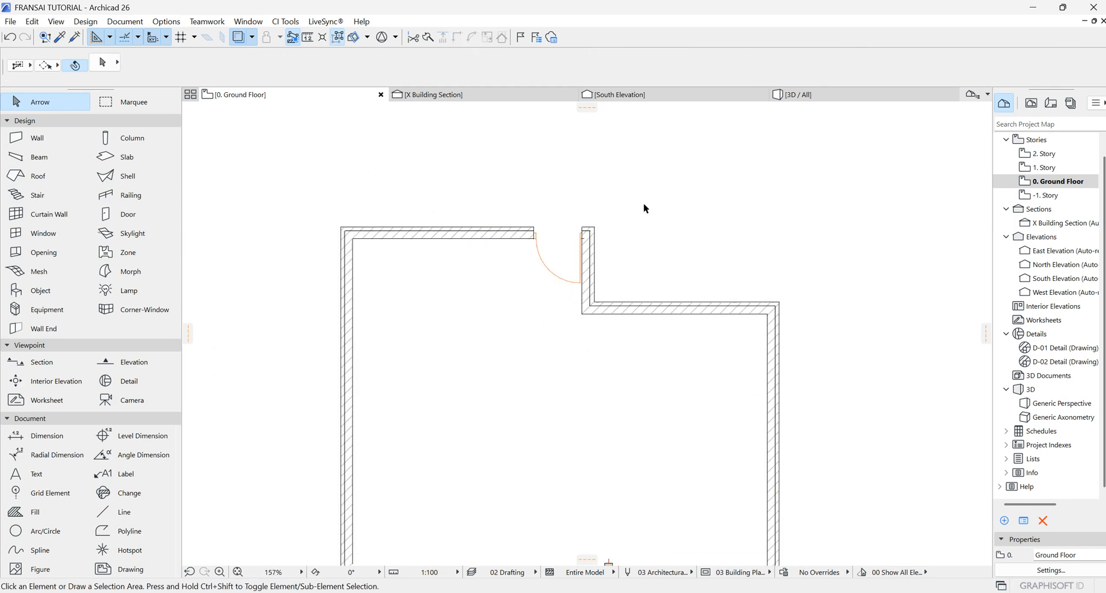
scroll(502, 431, up, 3)
scroll(568, 277, down, 3)
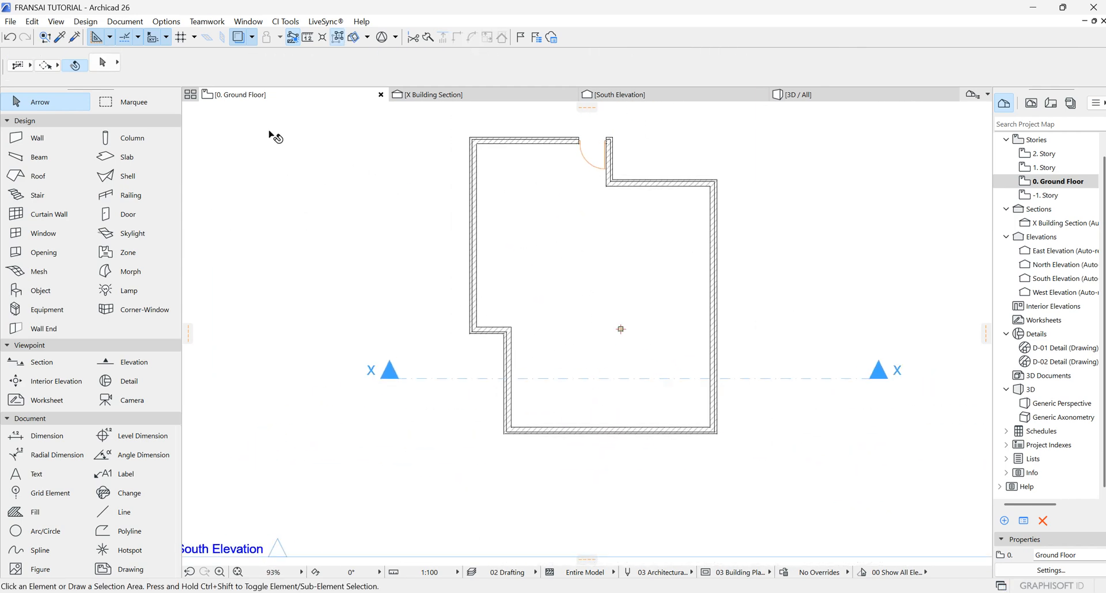
Step: Place a 900 x 2100 door in the west wall just below the notch, swinging outward
click(123, 212)
click(429, 56)
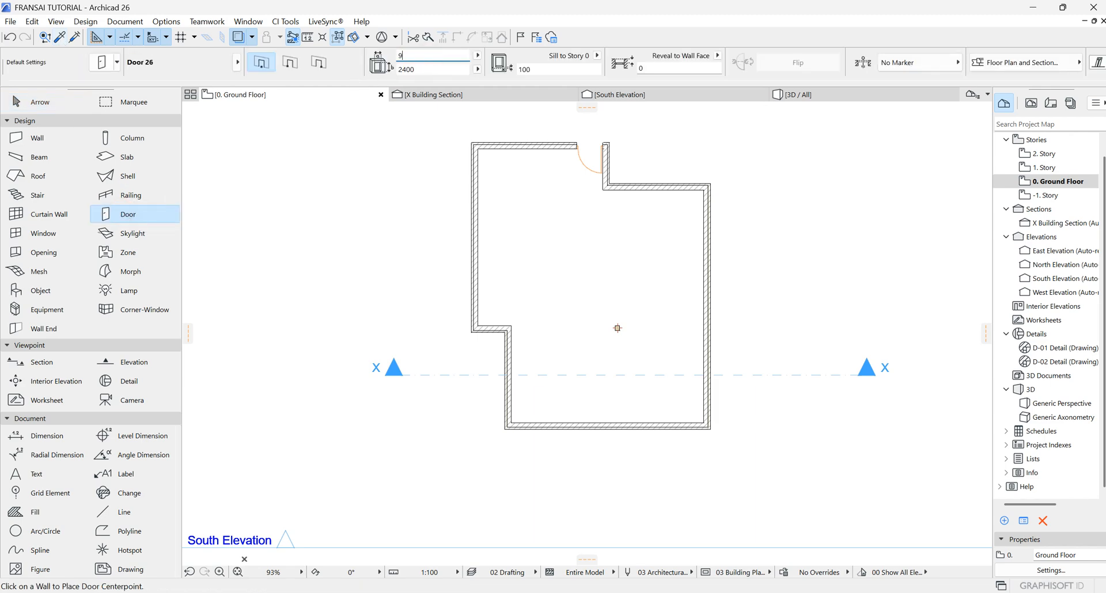
click(427, 66)
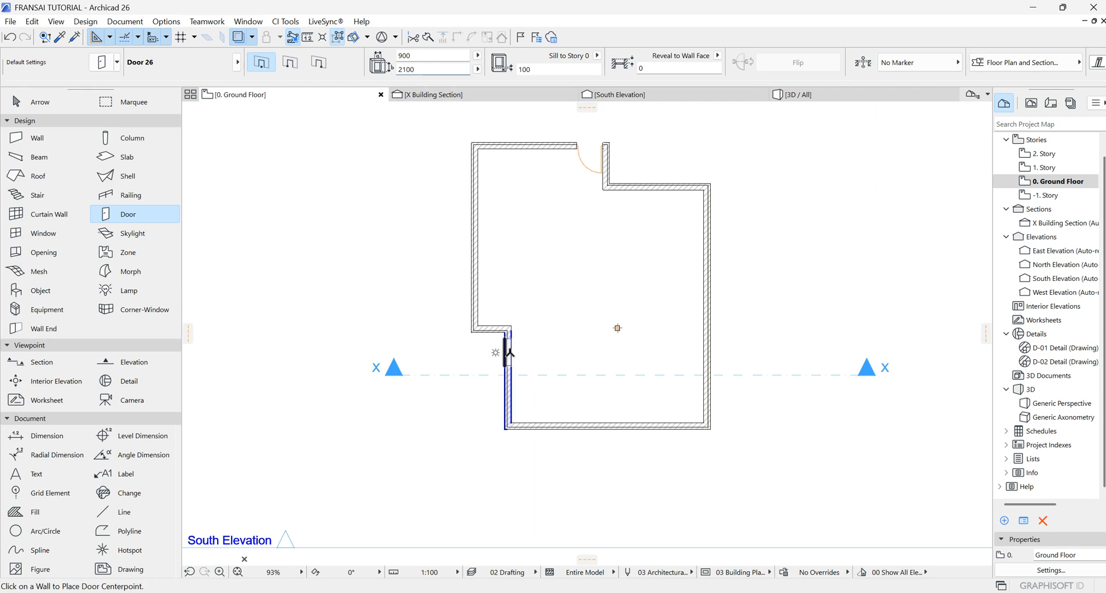
scroll(511, 340, up, 4)
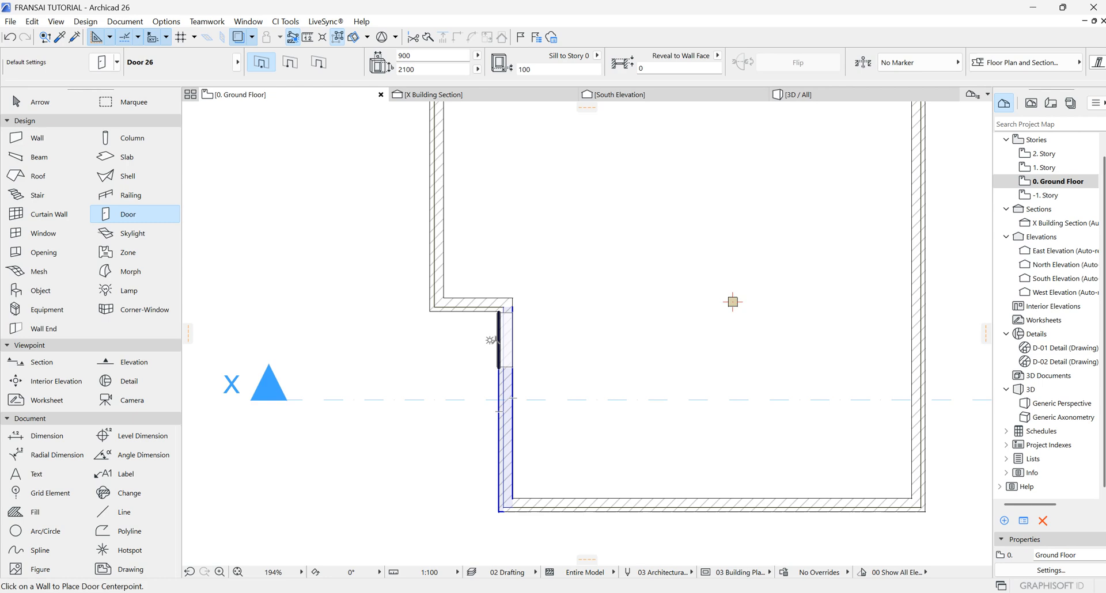
click(493, 340)
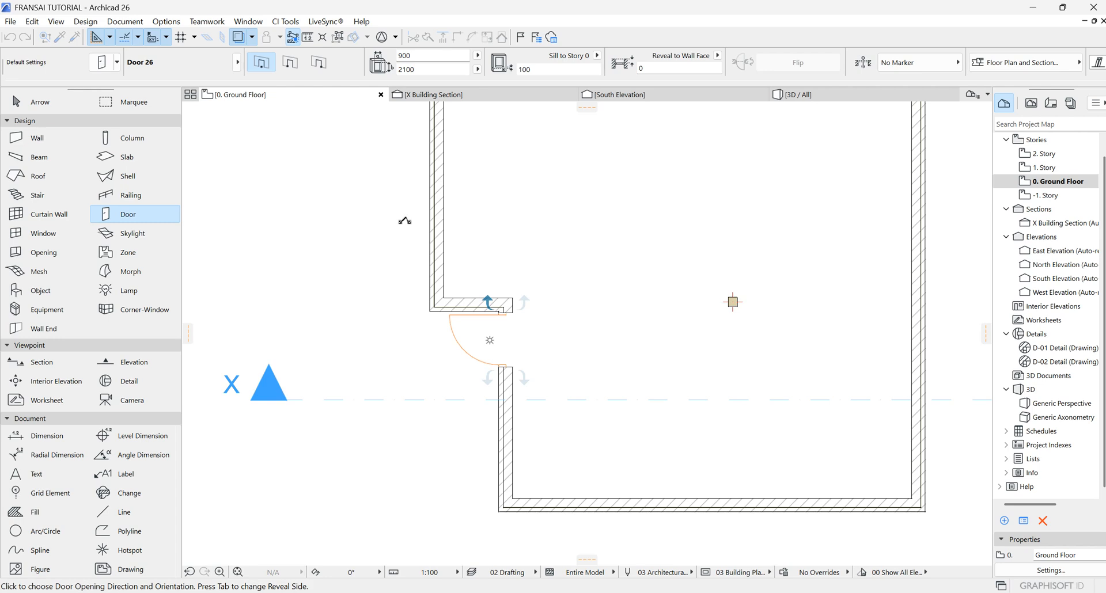
click(404, 221)
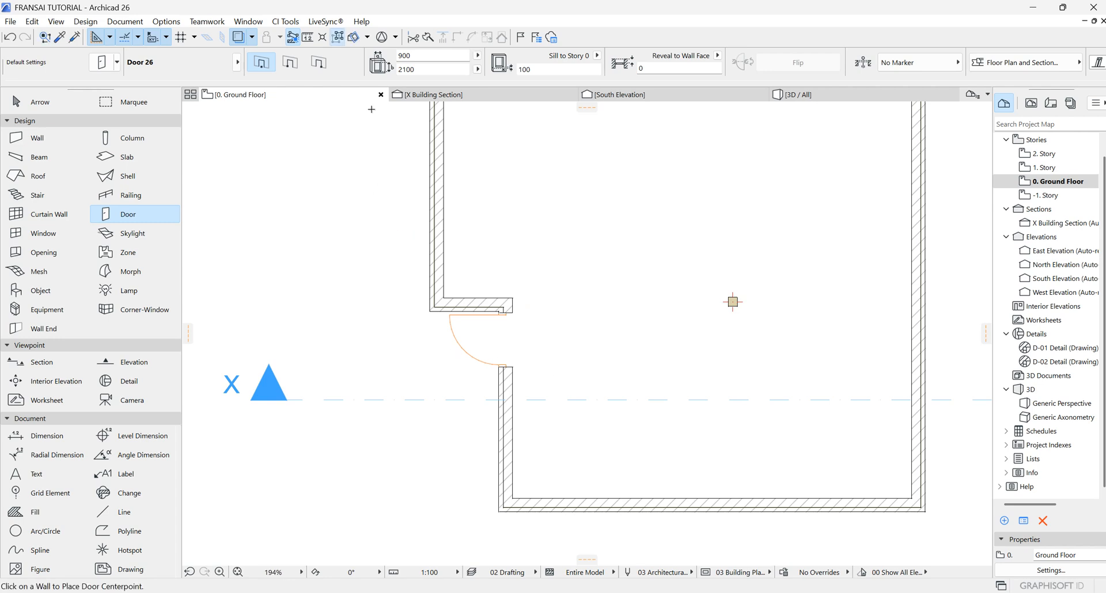
scroll(628, 368, down, 5)
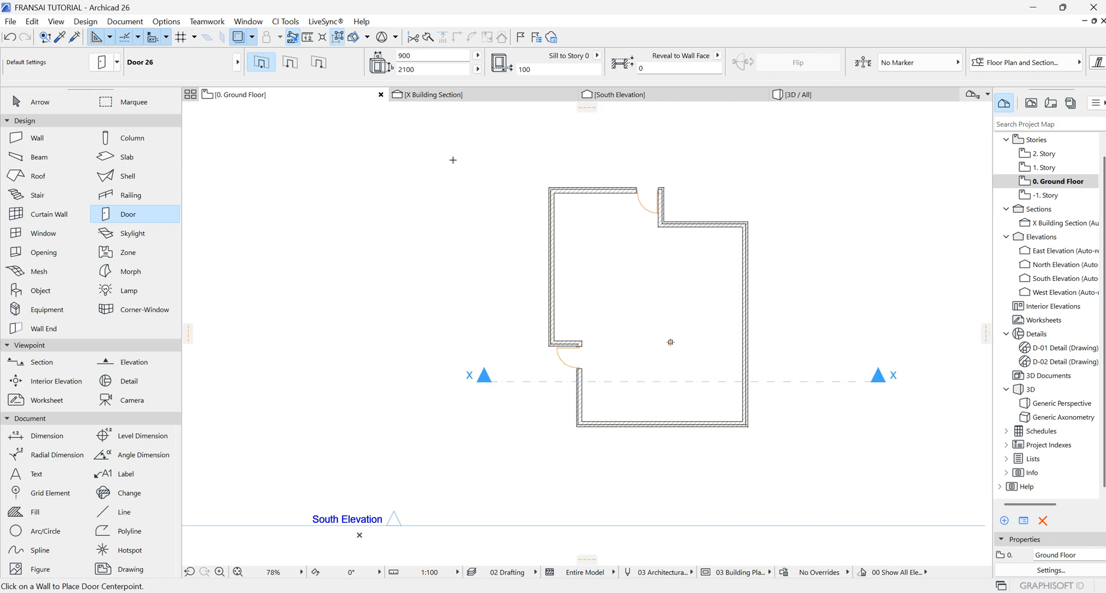
Step: Switch to the 3D view and orbit and zoom to examine the newly placed west door
click(829, 95)
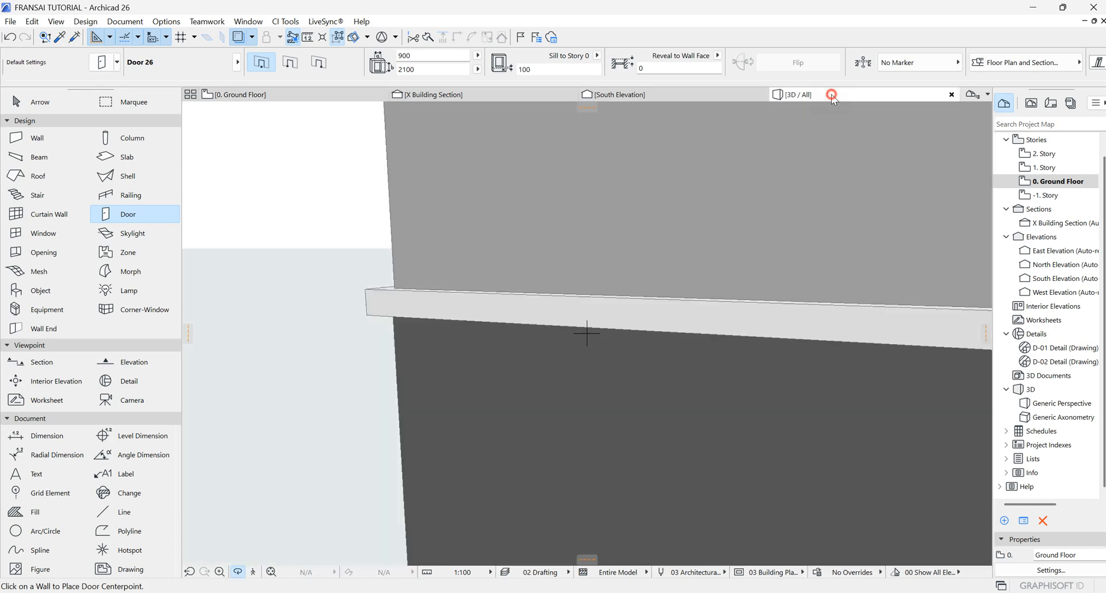
scroll(427, 347, down, 4)
drag(750, 367, 792, 330)
scroll(784, 367, up, 2)
scroll(780, 366, up, 2)
drag(714, 355, 657, 370)
scroll(634, 346, up, 2)
scroll(629, 338, up, 2)
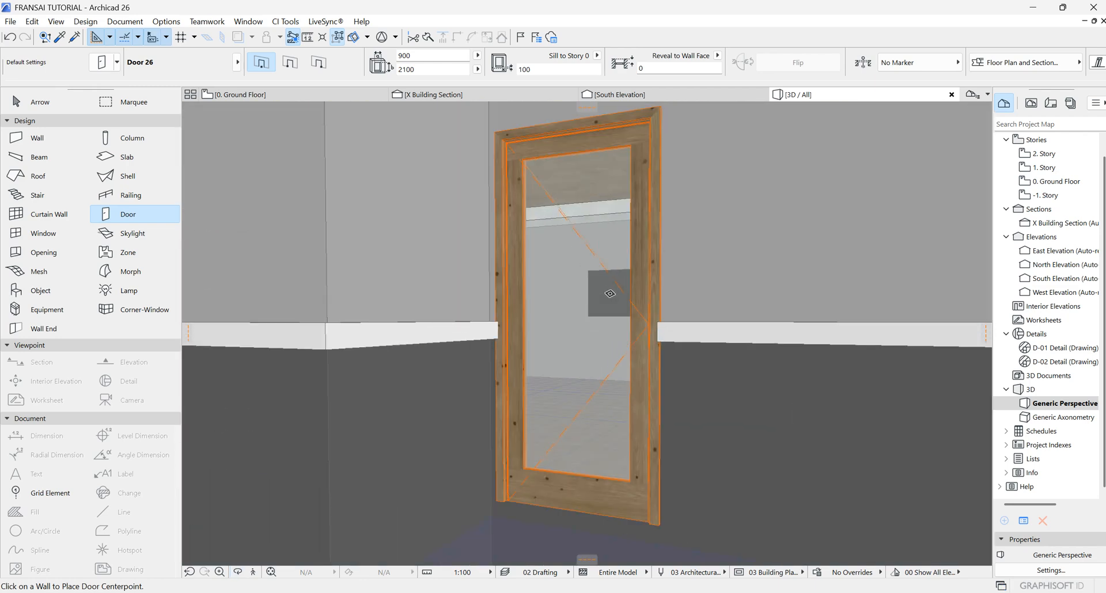
Step: Select the west door in 3D and change its type to Arch Door 26
key(Escape)
click(596, 325)
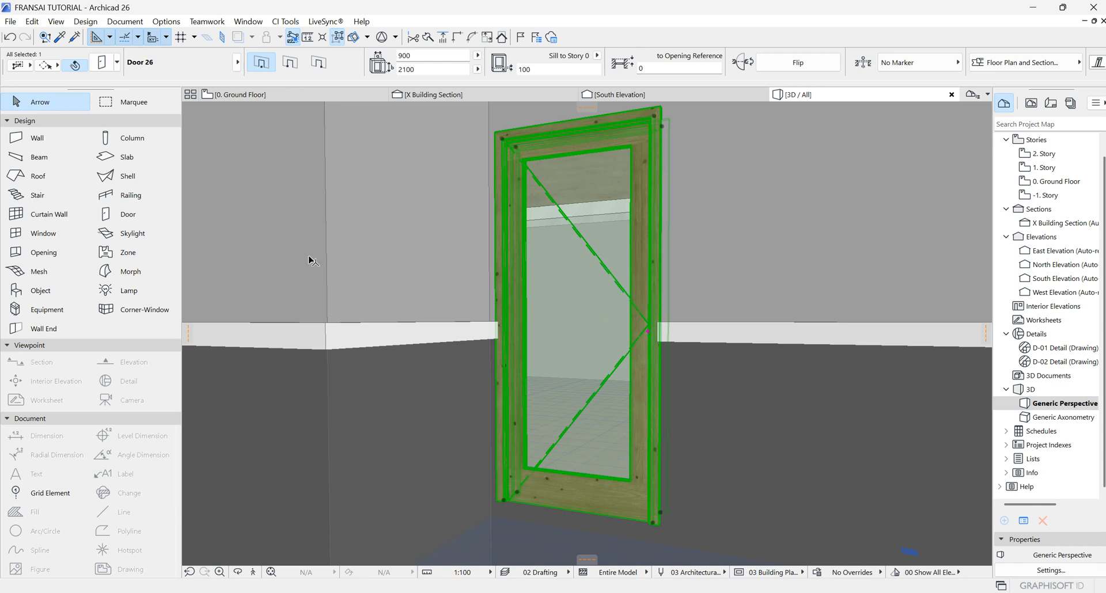
click(104, 62)
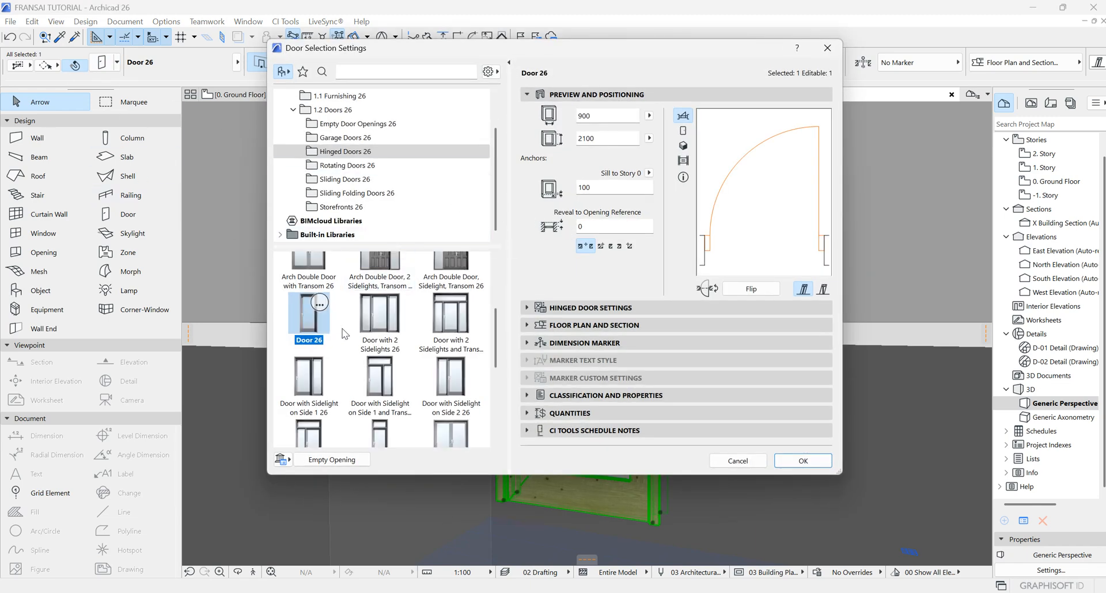
scroll(406, 367, down, 2)
scroll(394, 378, up, 3)
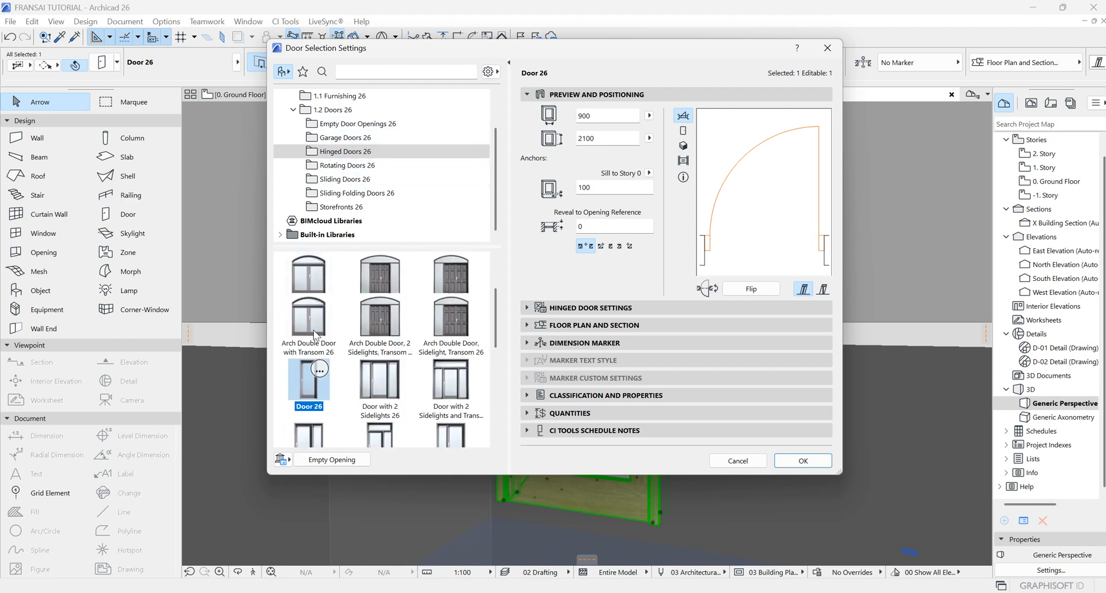
scroll(317, 281, up, 2)
click(311, 278)
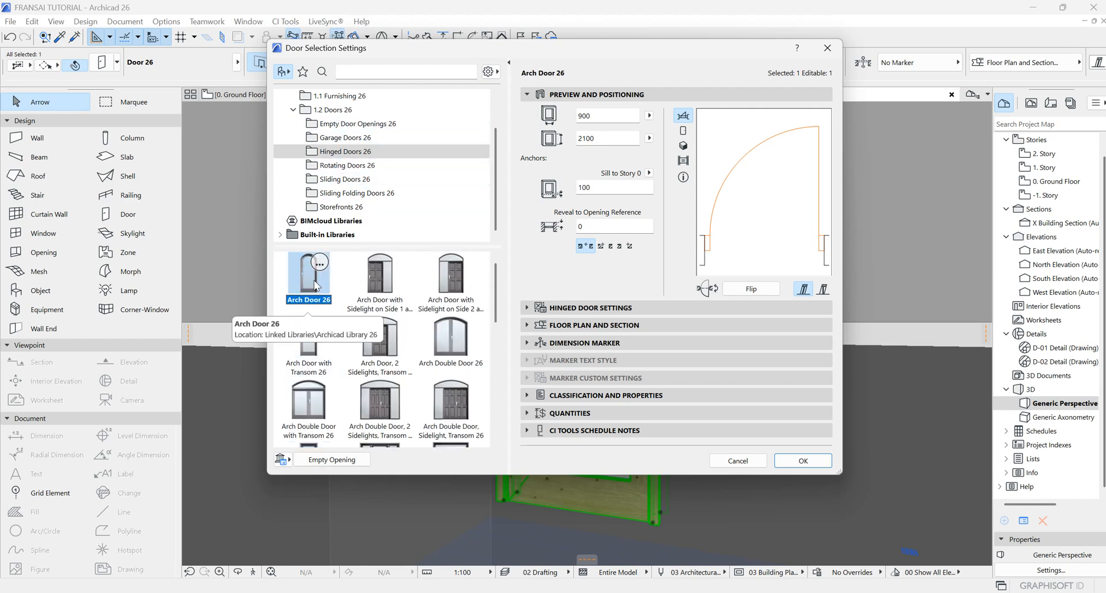
click(803, 461)
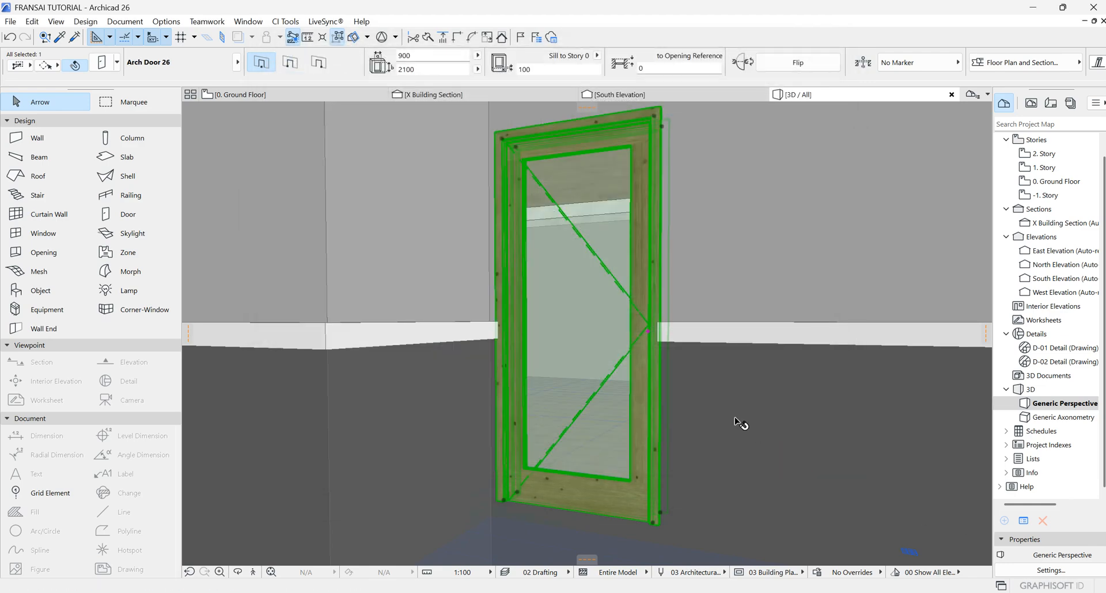
Step: Change the selected west door's type to Arch Double Door, Sidelight, Transom 26
scroll(625, 358, down, 5)
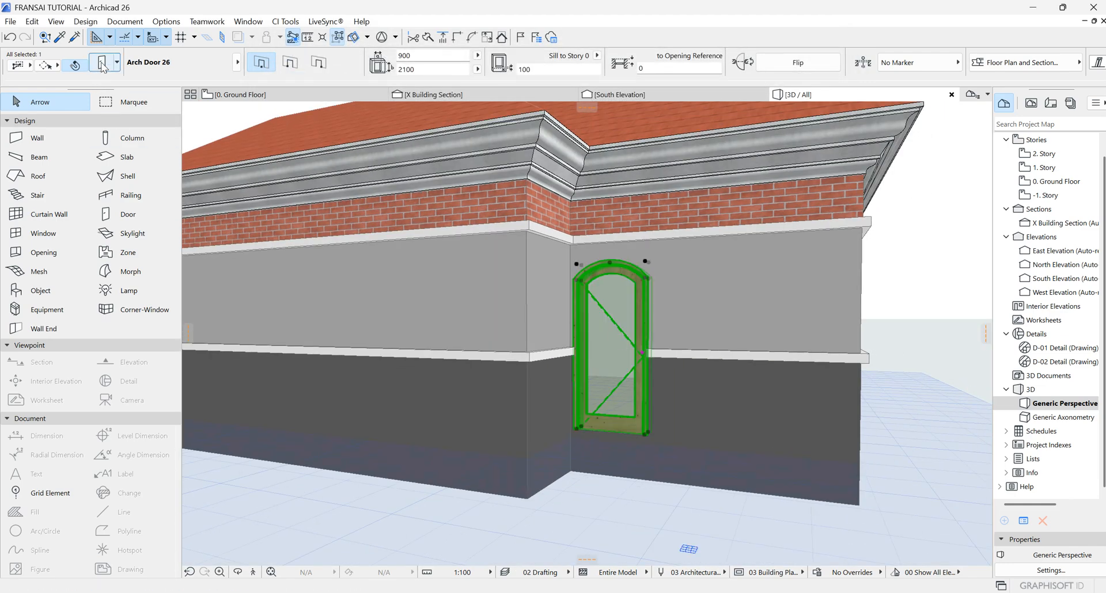
key(ctrl+t)
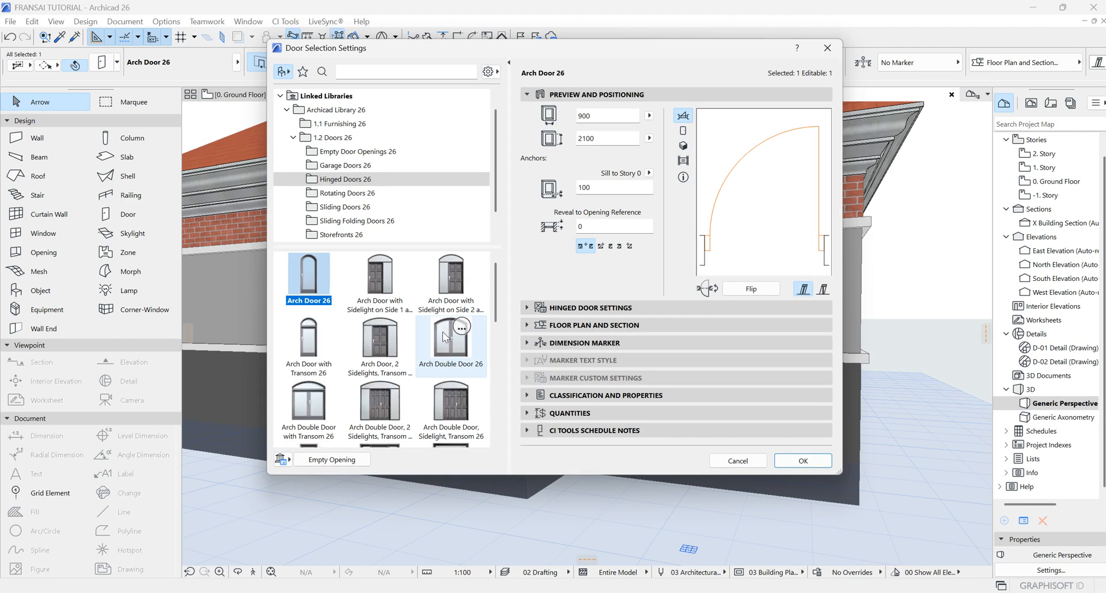
click(450, 410)
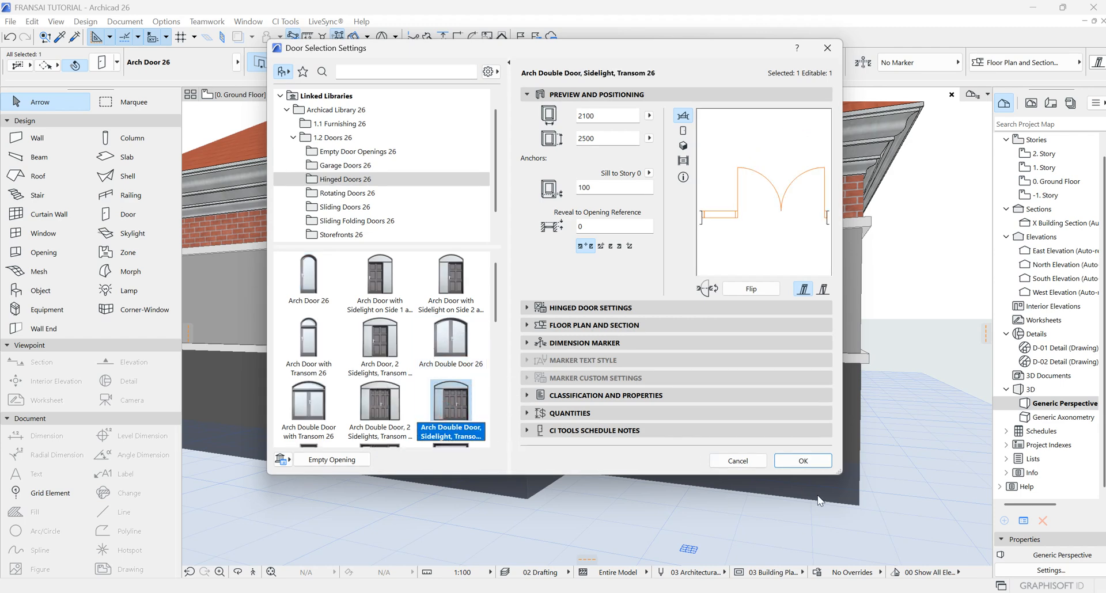
click(803, 460)
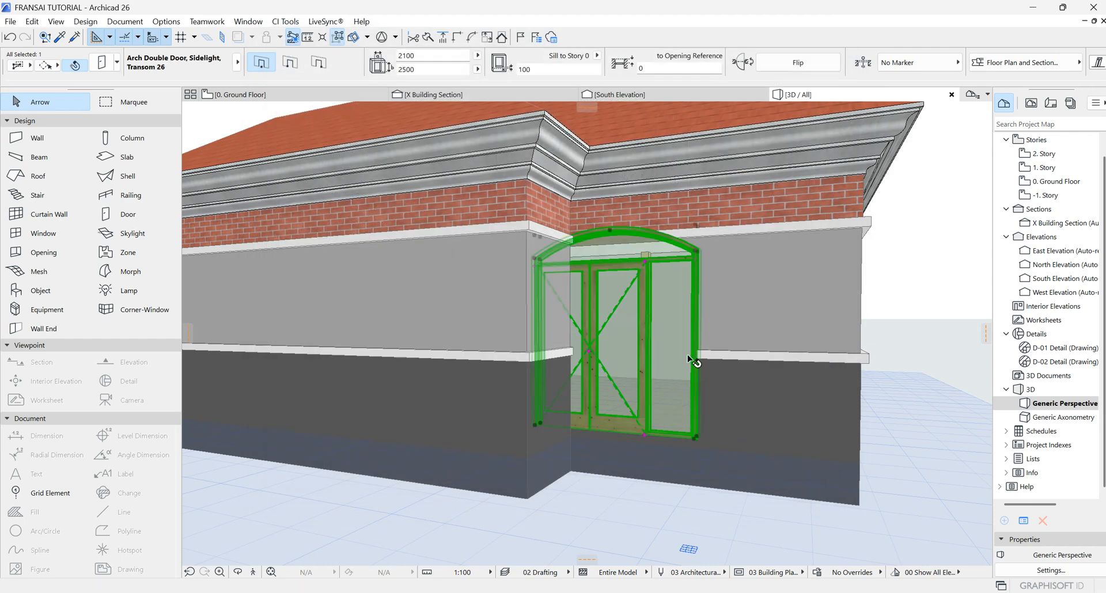
Step: Return to the ground floor plan and inspect the new arch double door in the west wall
click(262, 95)
scroll(572, 392, up, 3)
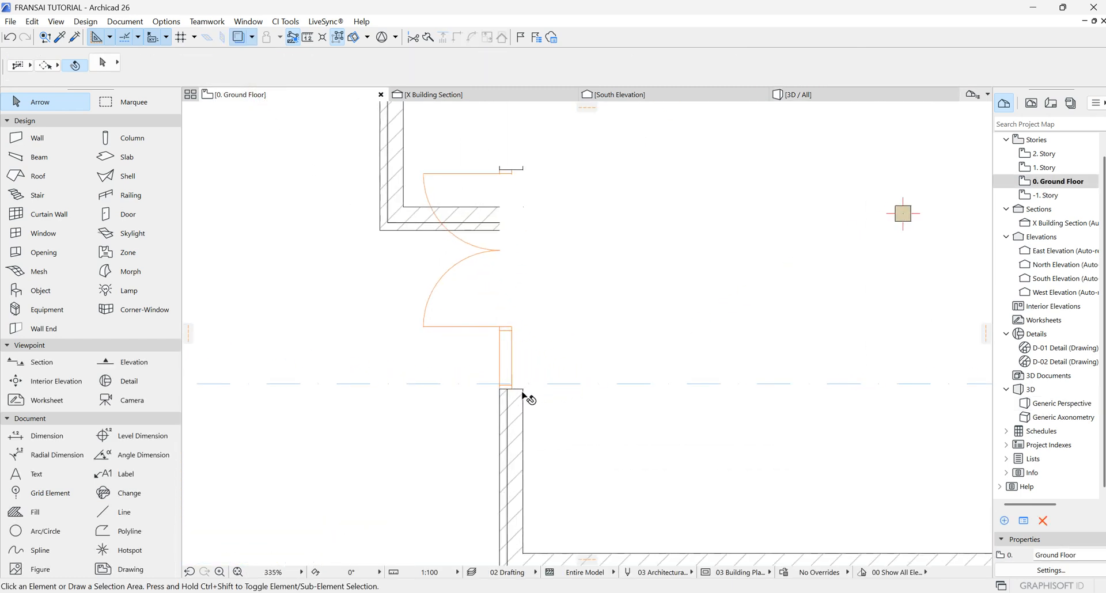
click(526, 390)
click(523, 390)
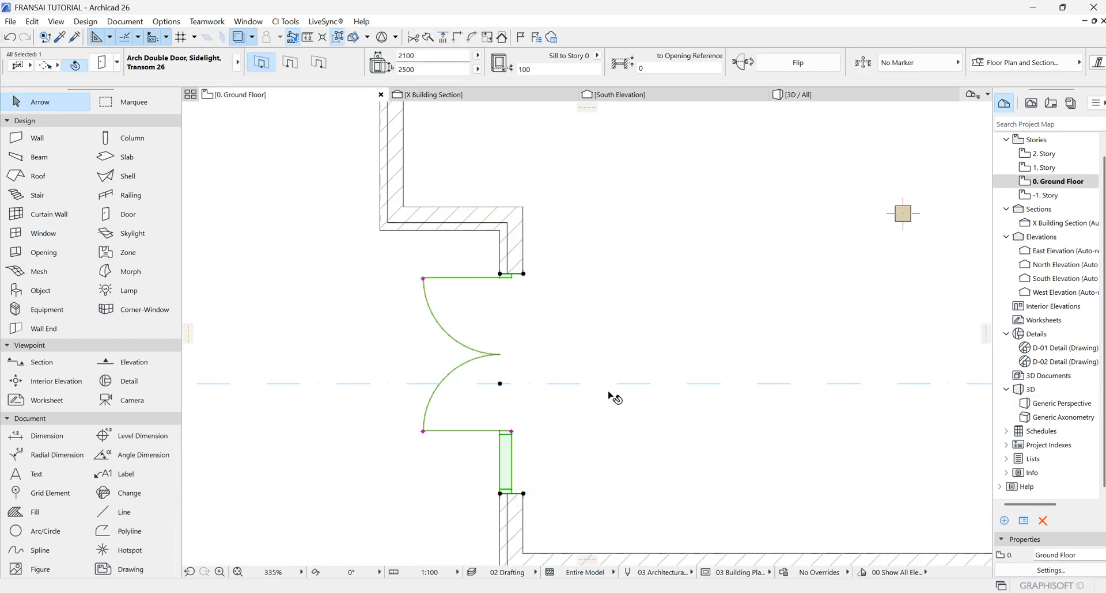
click(612, 299)
scroll(507, 366, down, 3)
click(456, 465)
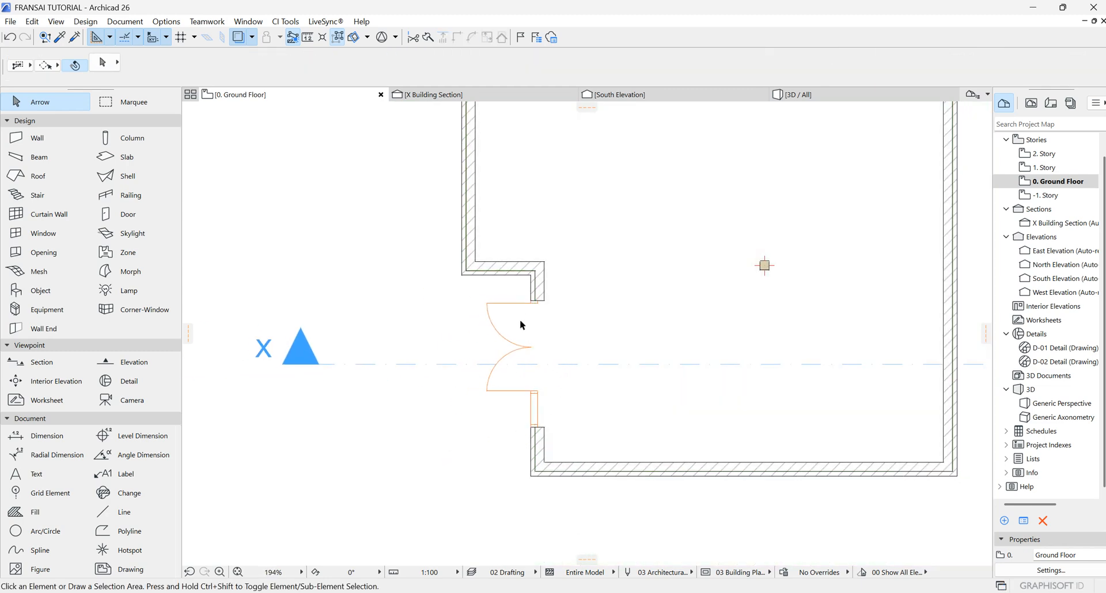
scroll(473, 368, down, 3)
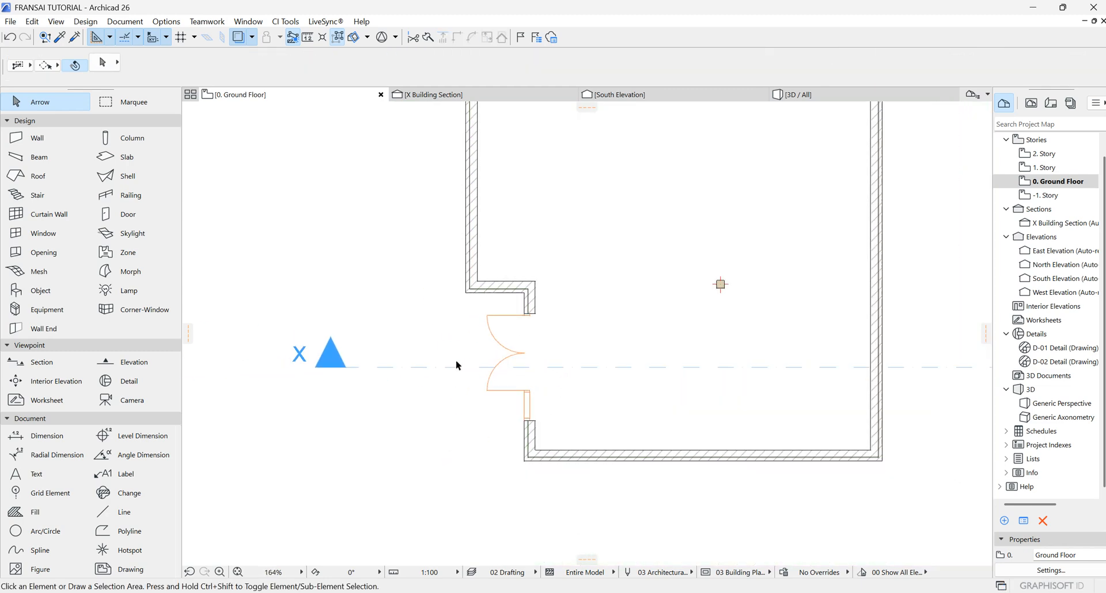
Step: Place a Double Door with 2 Sidelights, Transom 26 with sill height 0 in the east wall, swinging inward
click(112, 214)
click(102, 62)
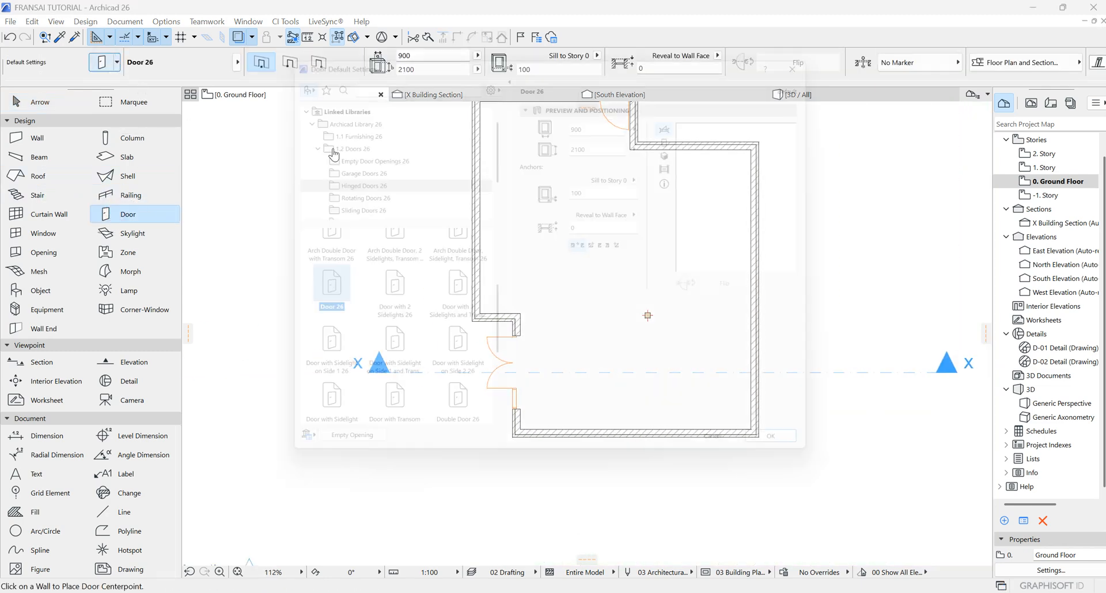
scroll(458, 366, up, 1)
scroll(458, 366, down, 1)
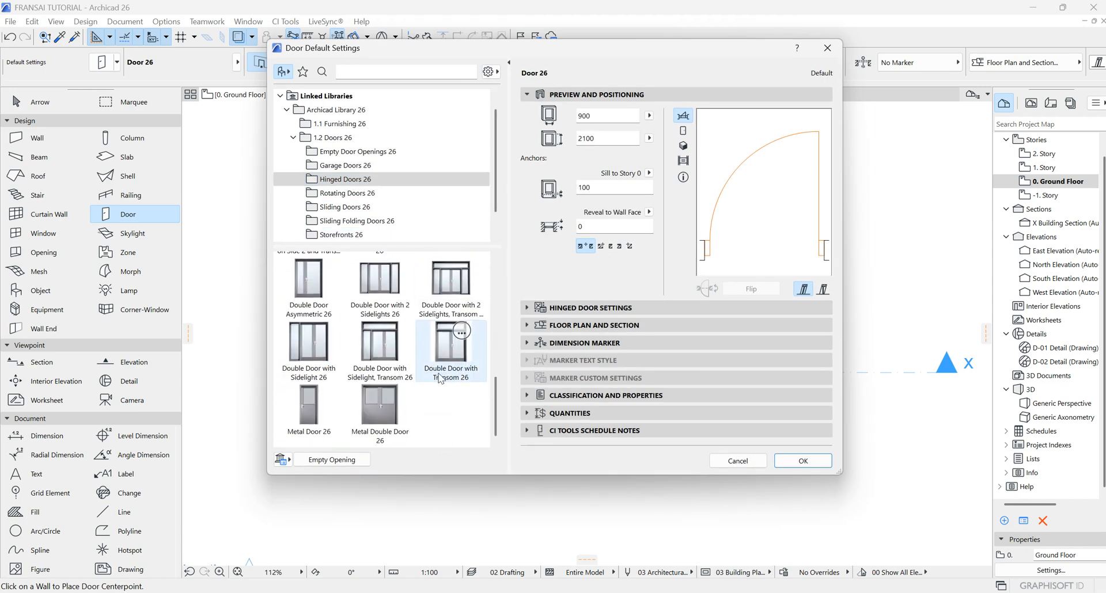
click(449, 285)
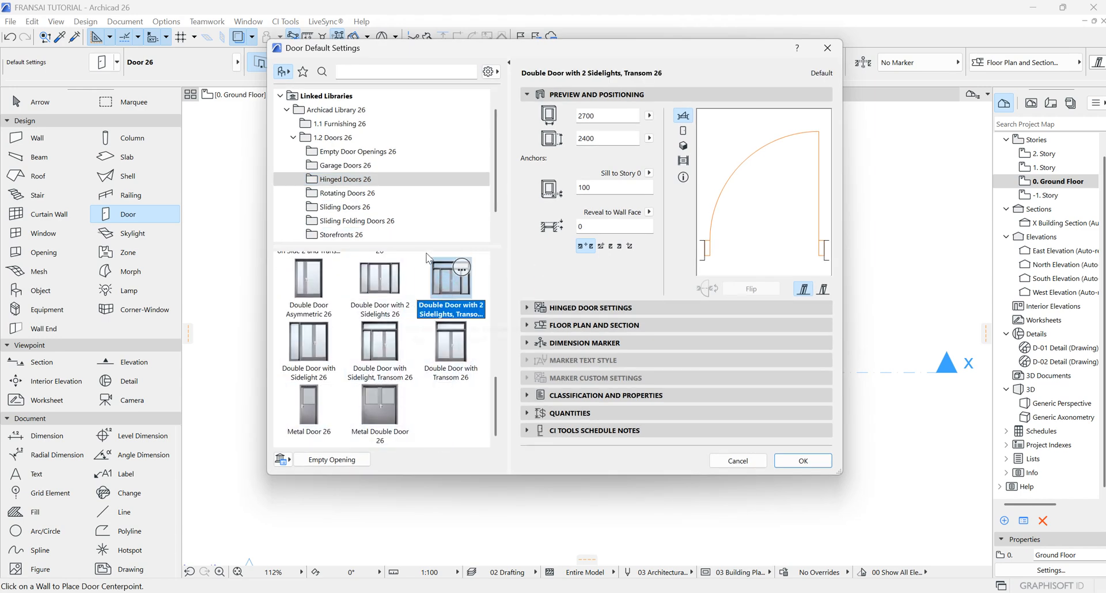
click(789, 462)
scroll(728, 324, up, 5)
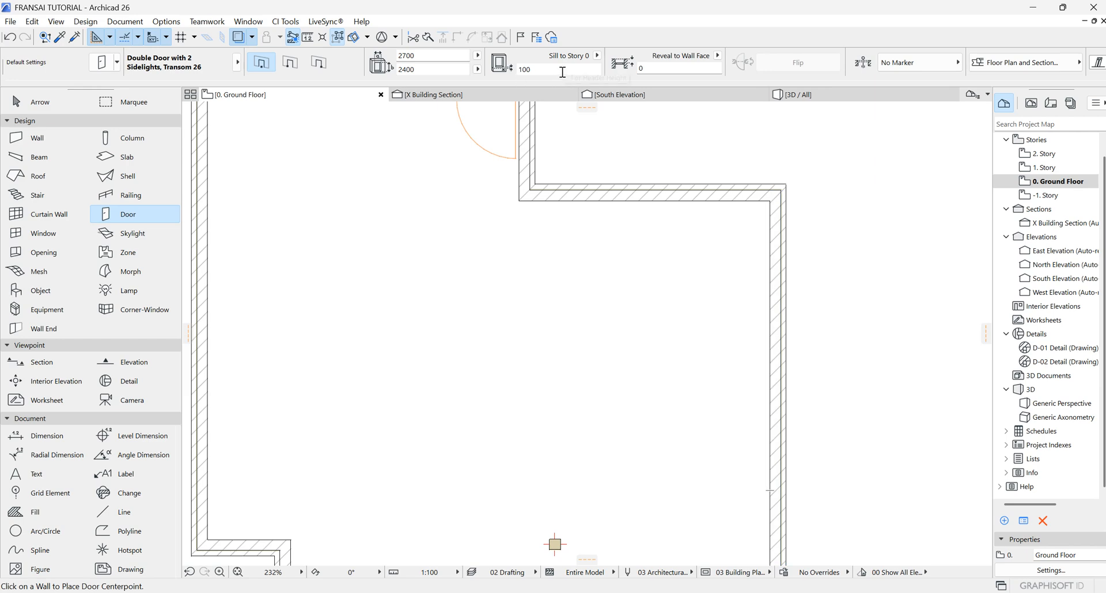
text(0)
click(770, 304)
click(614, 273)
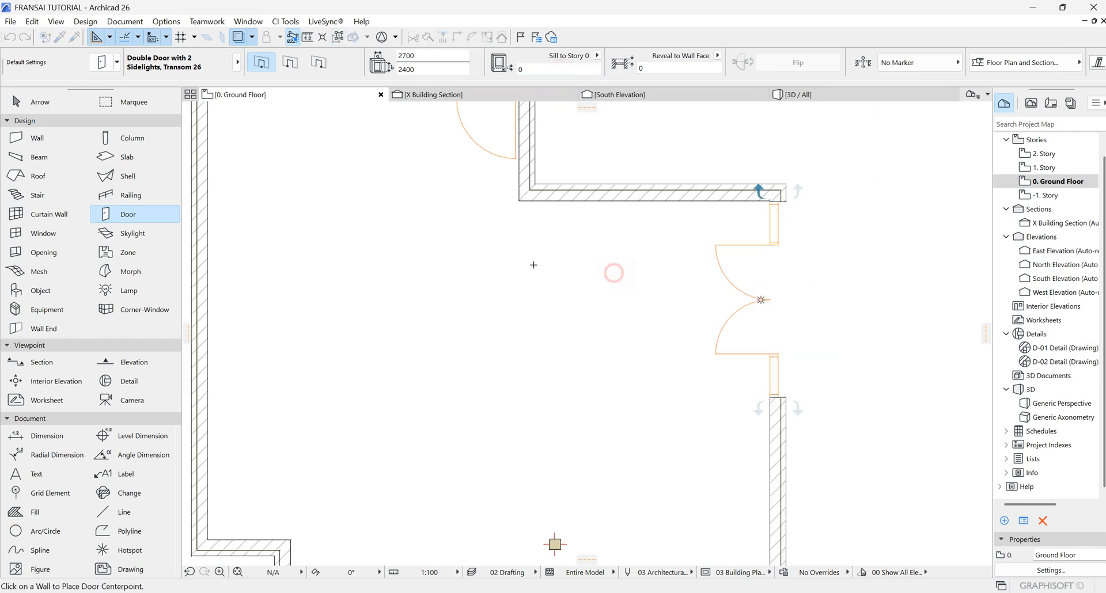
Step: Orbit and zoom around the building in 3D to examine the new doors
scroll(344, 284, down, 4)
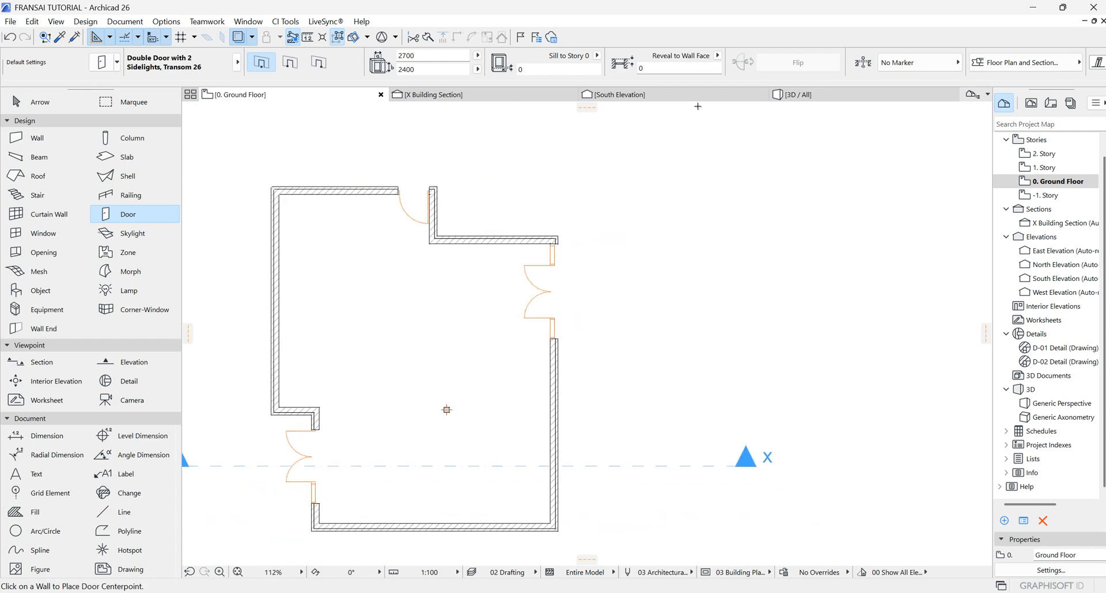
click(800, 94)
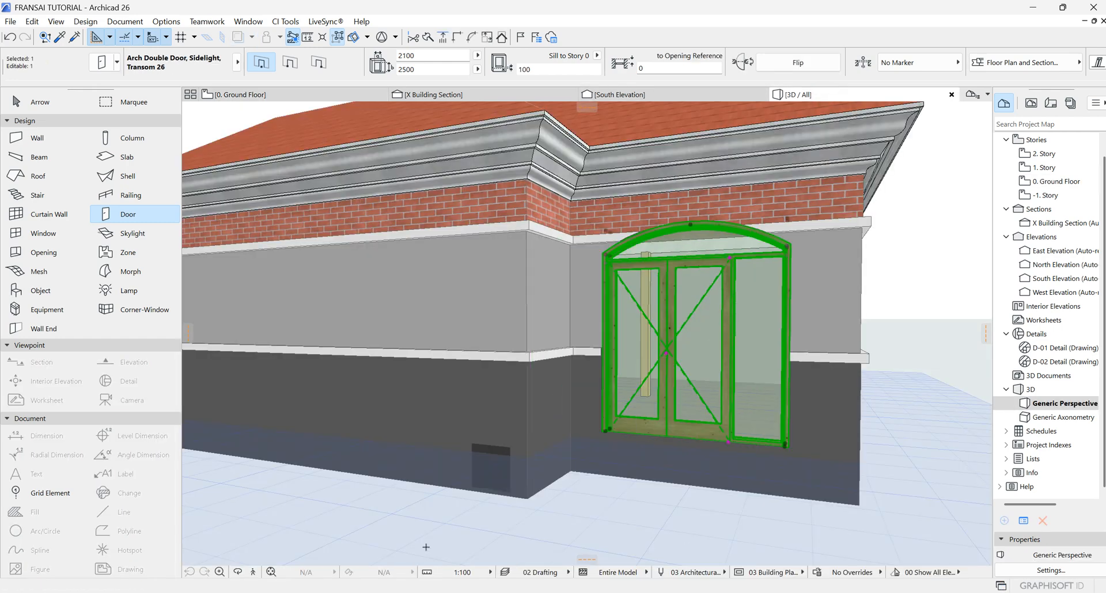
click(238, 573)
drag(271, 488, 519, 326)
scroll(852, 261, down, 4)
scroll(515, 328, down, 5)
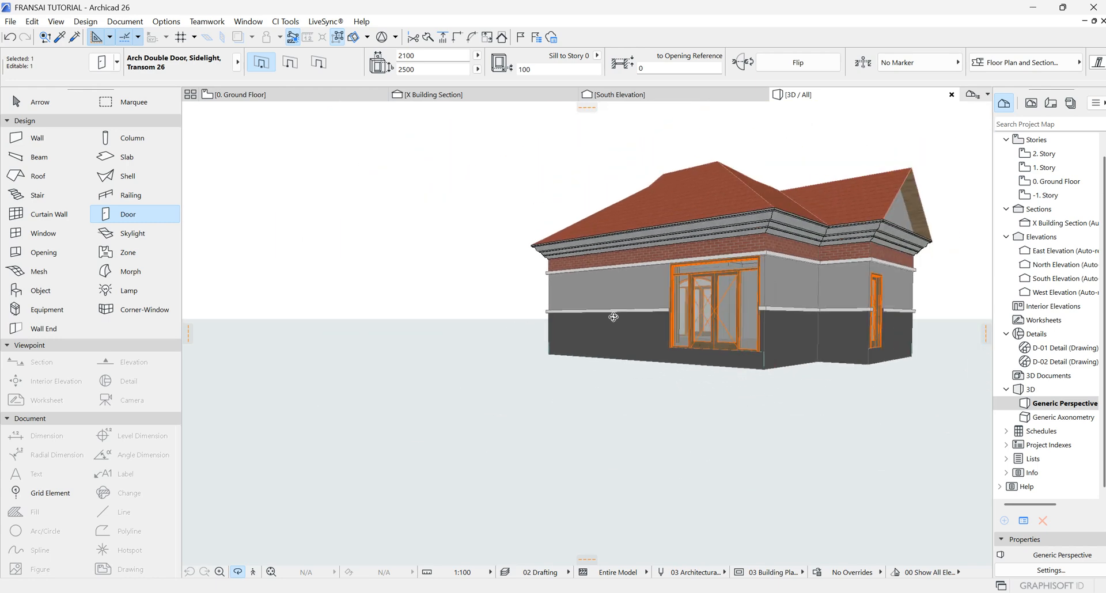
scroll(613, 317, up, 5)
key(Escape)
key(Escape)
key(Escape)
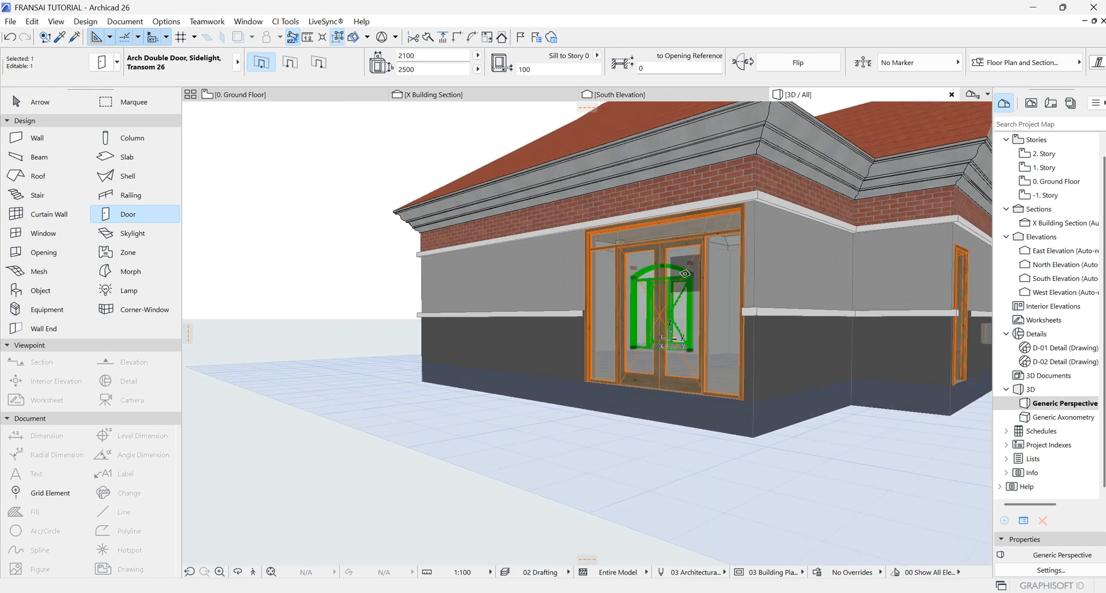
Step: Select the east double door in 3D and set its height to 2700 mm
click(706, 249)
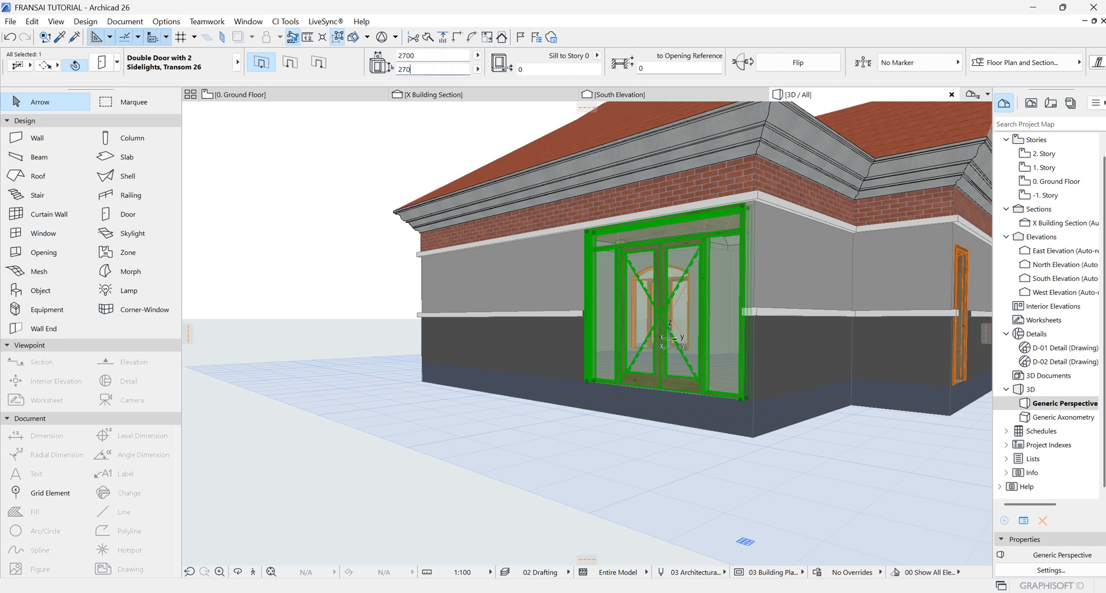
scroll(375, 344, down, 5)
scroll(630, 324, up, 8)
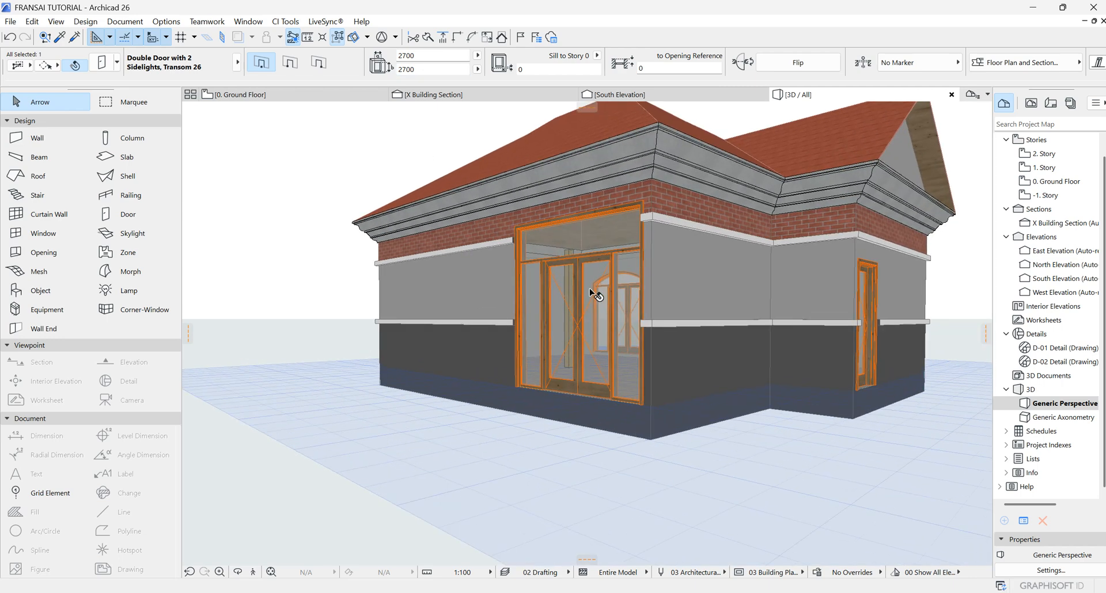
scroll(556, 284, down, 5)
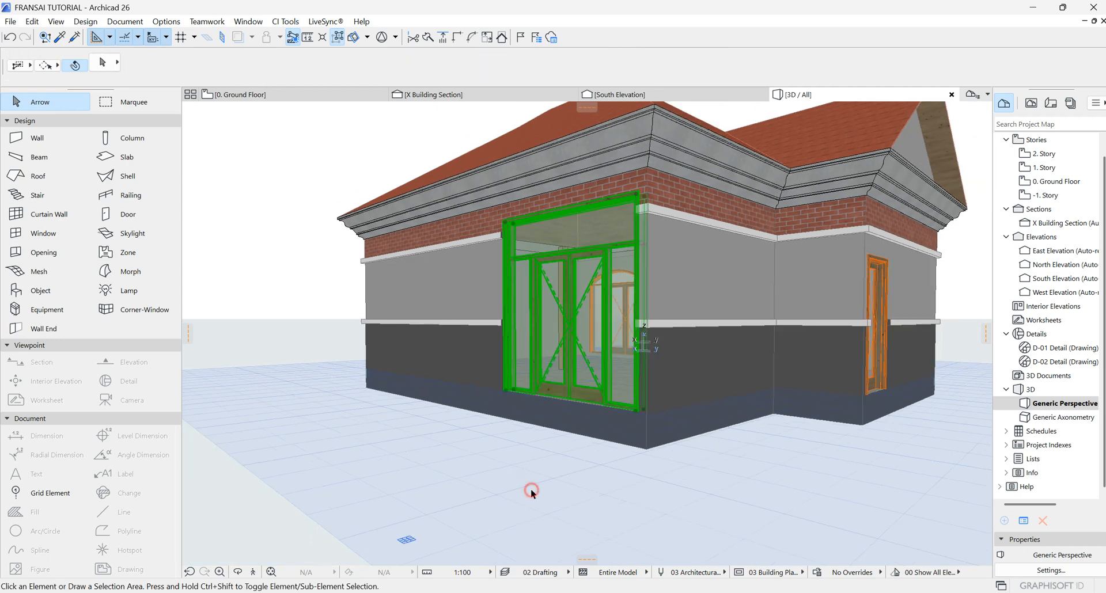
scroll(521, 373, up, 6)
click(259, 95)
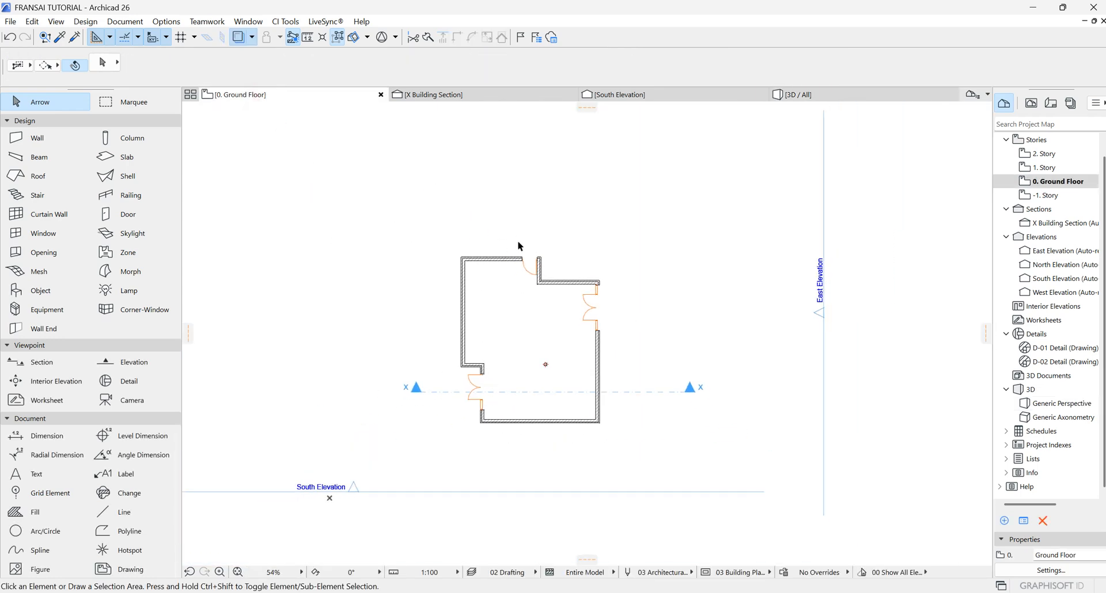
click(797, 95)
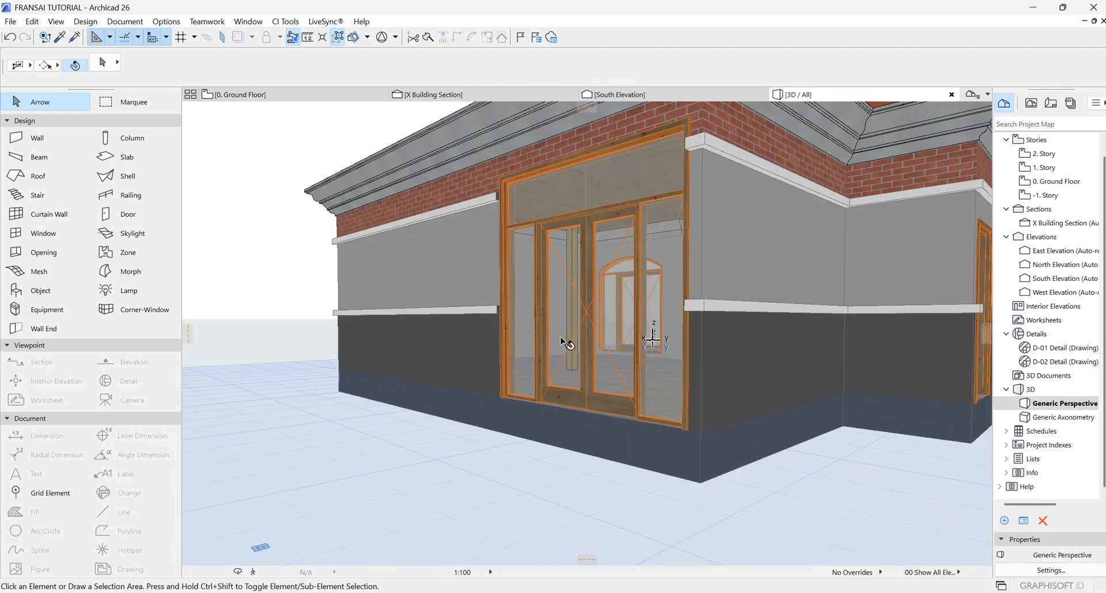
scroll(389, 401, down, 2)
scroll(789, 363, up, 5)
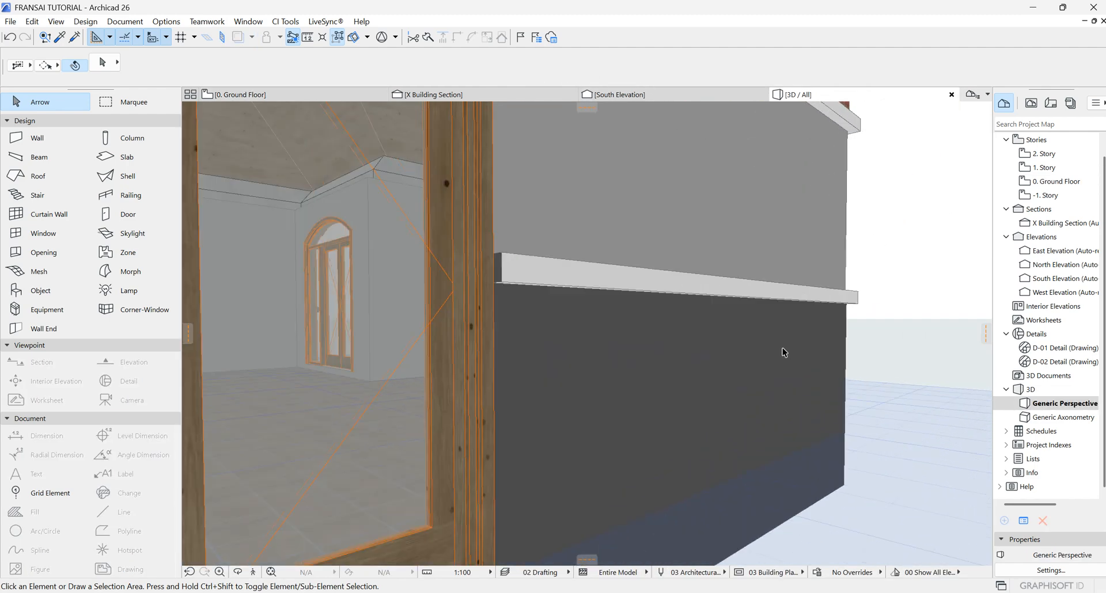
scroll(782, 352, down, 4)
Step: Select the north door in 3D, open its settings and set the reveal to opening reference to 50 mm
click(555, 291)
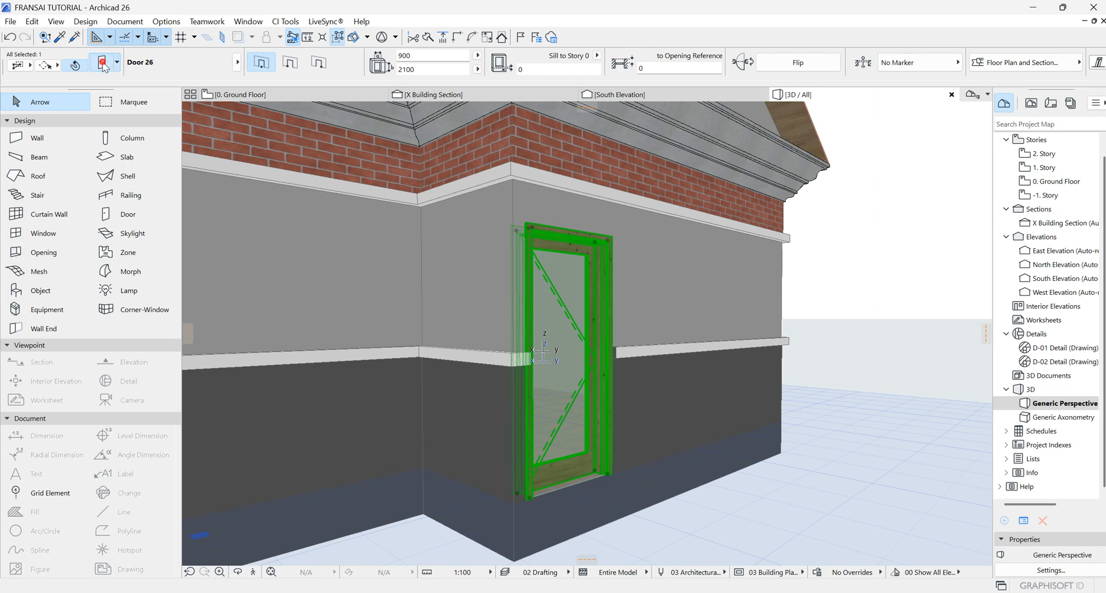
key(ctrl+t)
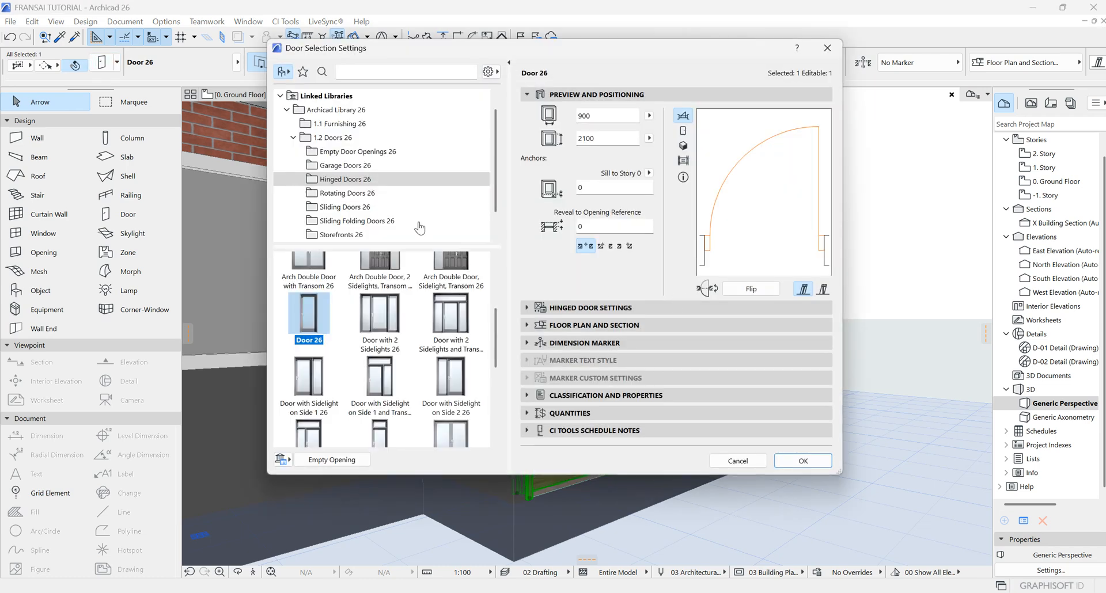
click(556, 309)
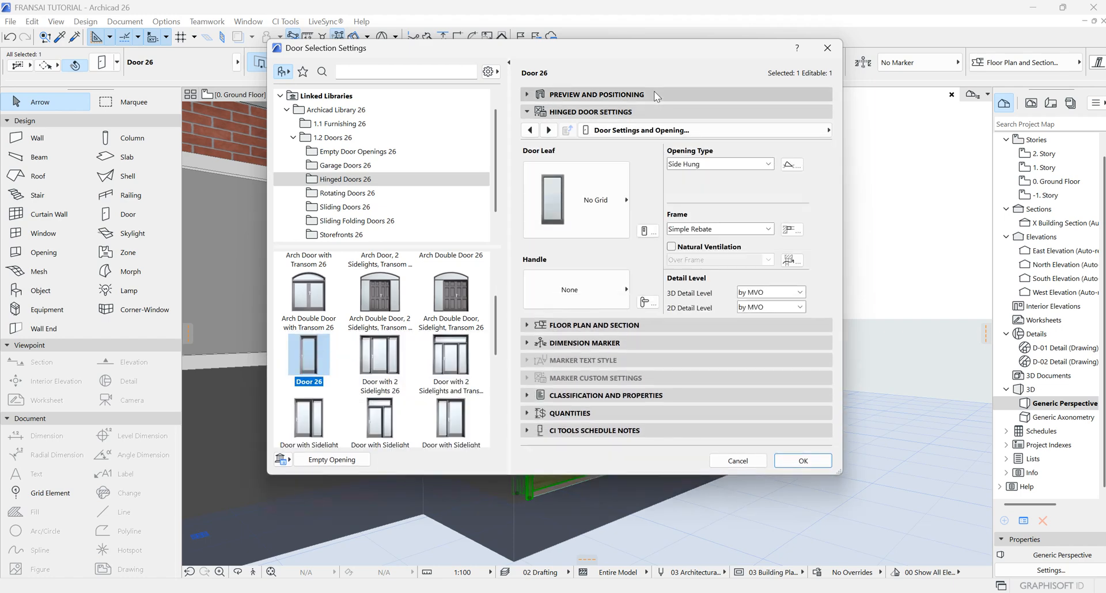
click(654, 93)
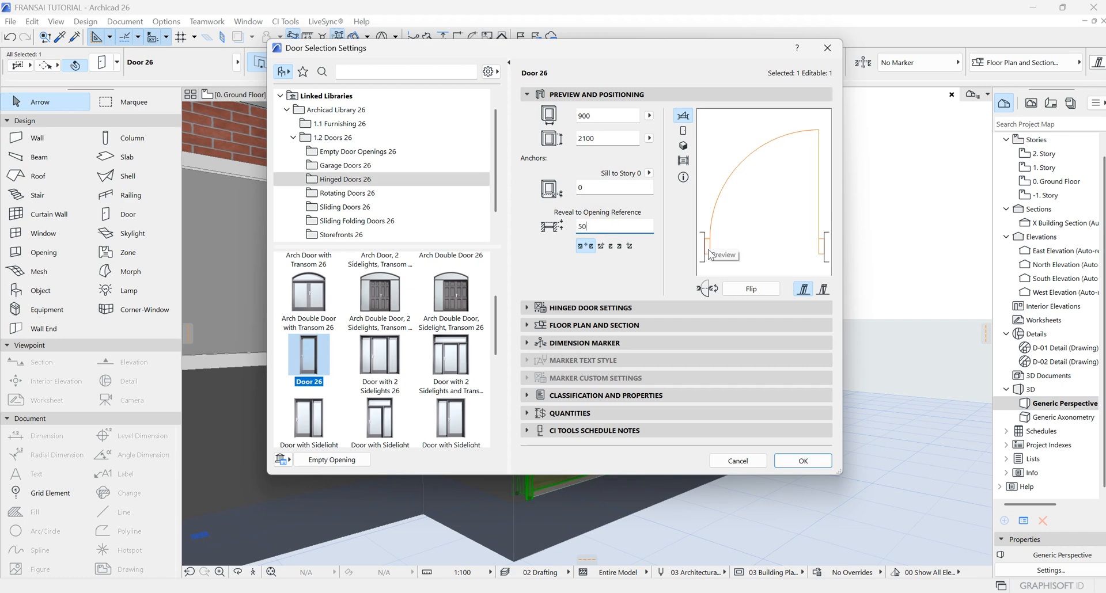
click(595, 306)
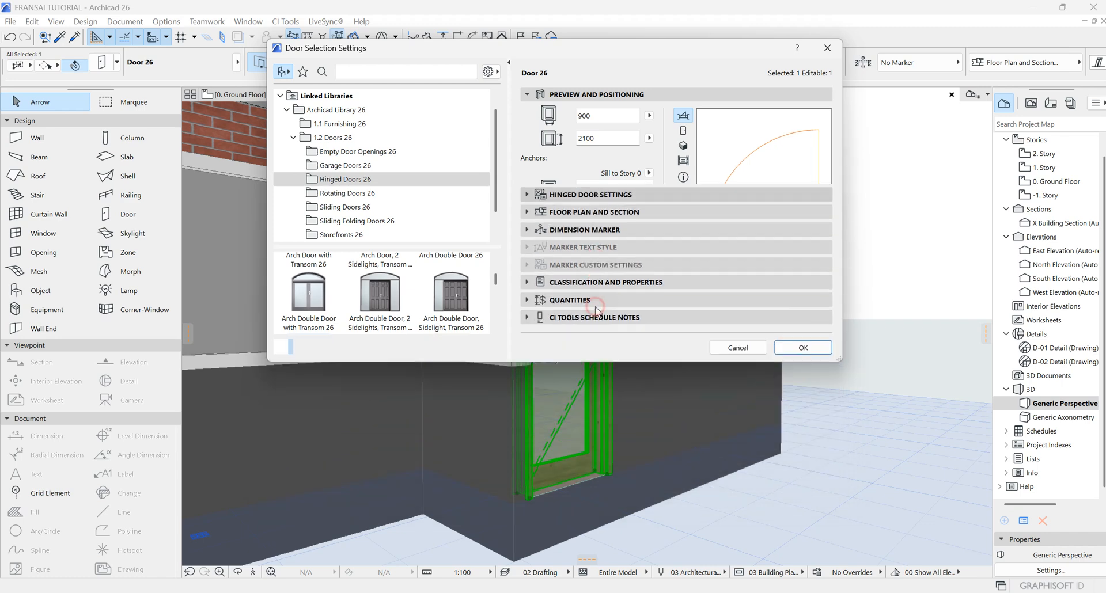
Step: Set the door leaf to Style 15 and the handle to Handle 7
click(608, 182)
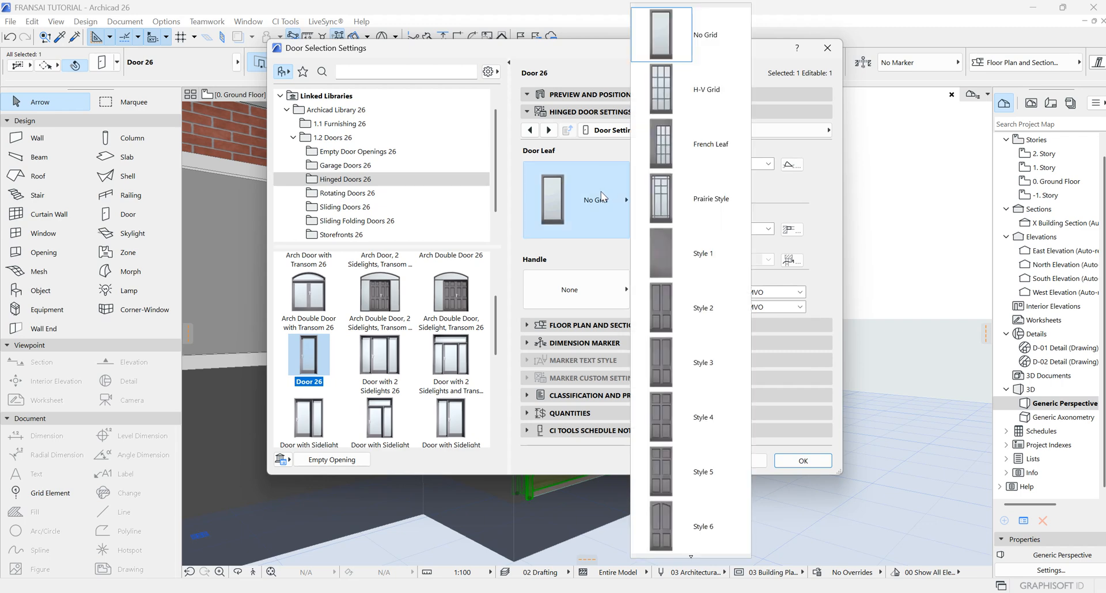
scroll(683, 175, down, 9)
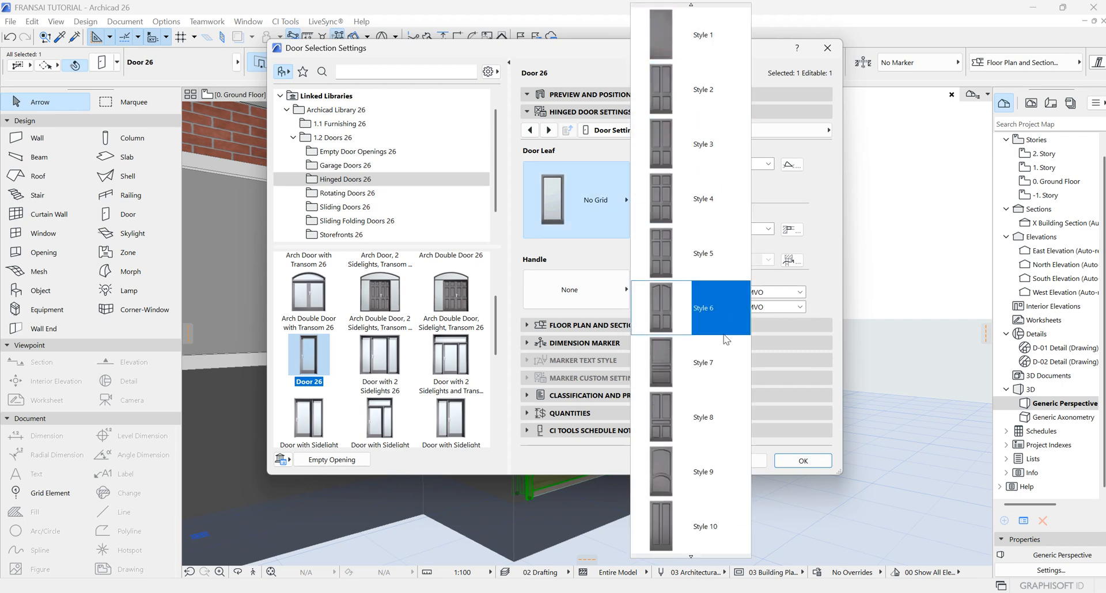
click(572, 196)
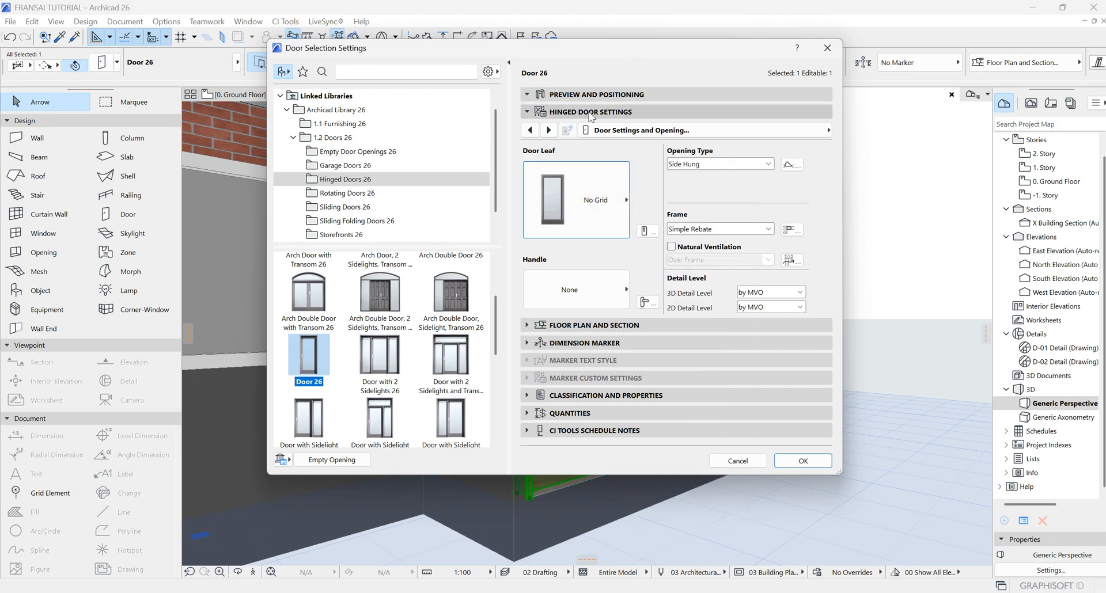
click(610, 205)
scroll(702, 432, down, 12)
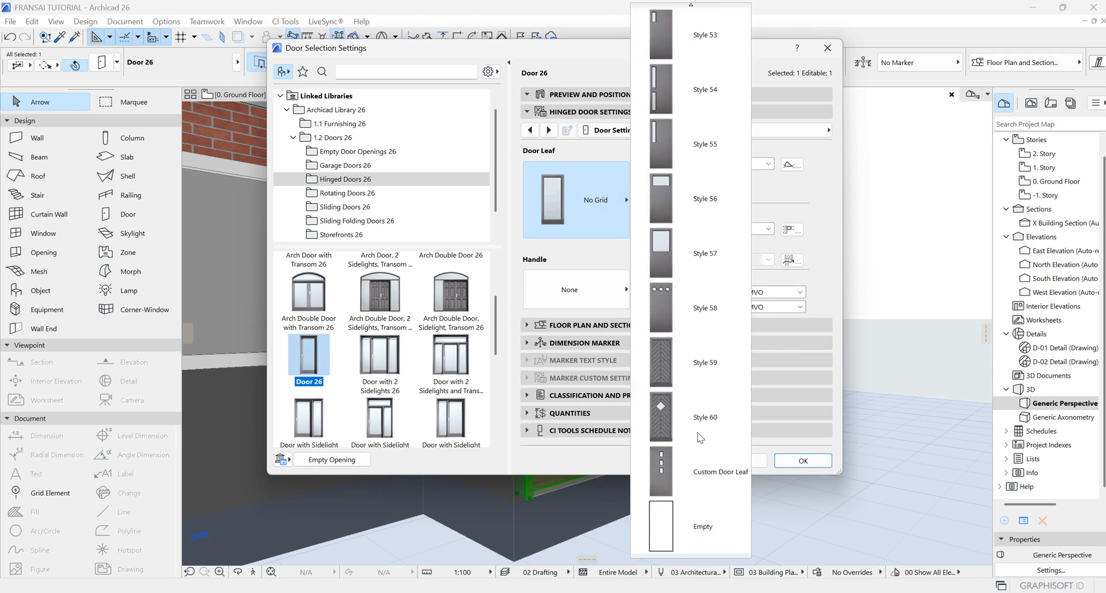
scroll(700, 429, up, 4)
scroll(701, 415, up, 8)
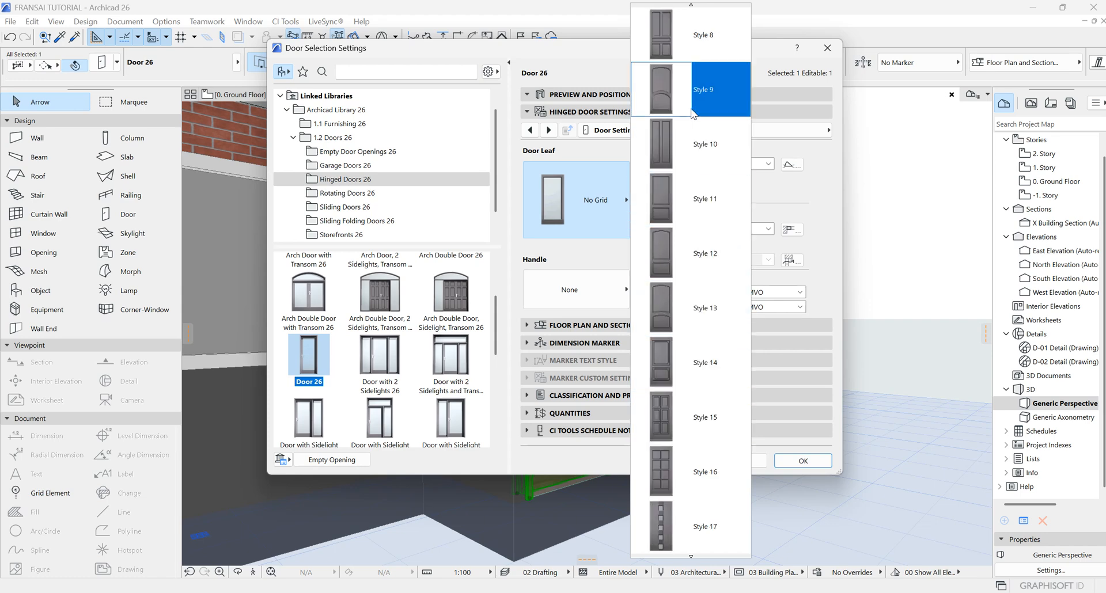
click(691, 416)
click(610, 292)
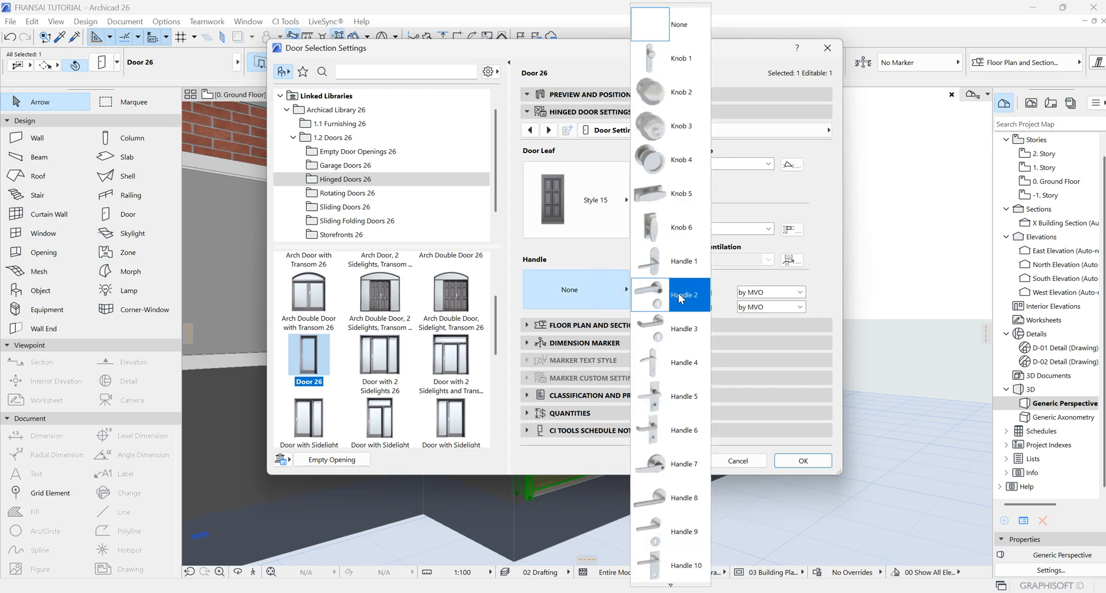
click(674, 464)
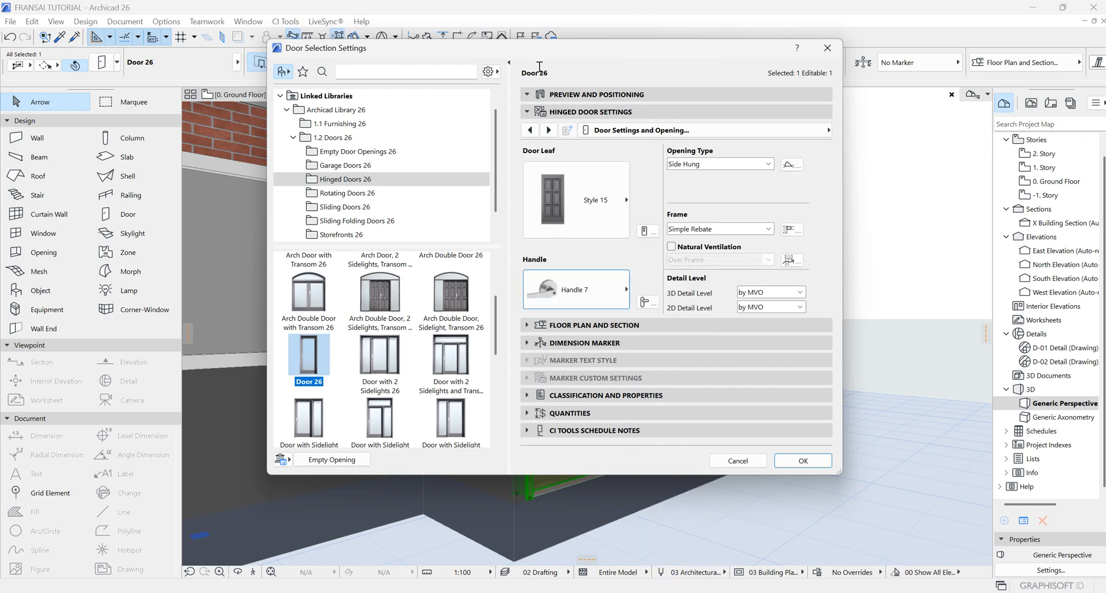
Step: Set the door's 2D and 3D opening angles to 60° and confirm the settings
click(548, 130)
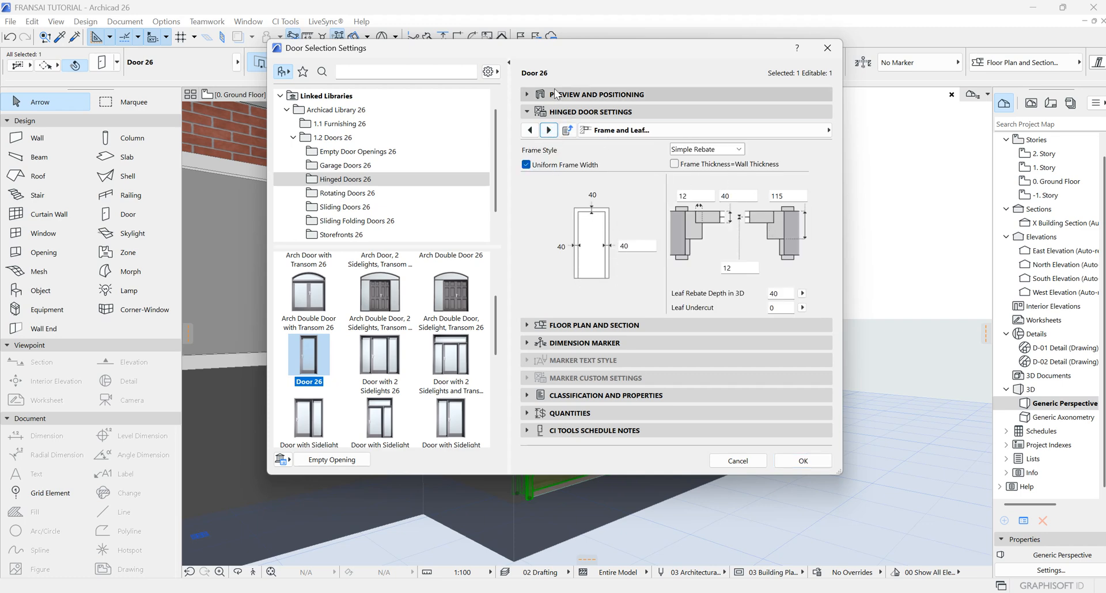
click(548, 130)
click(548, 130)
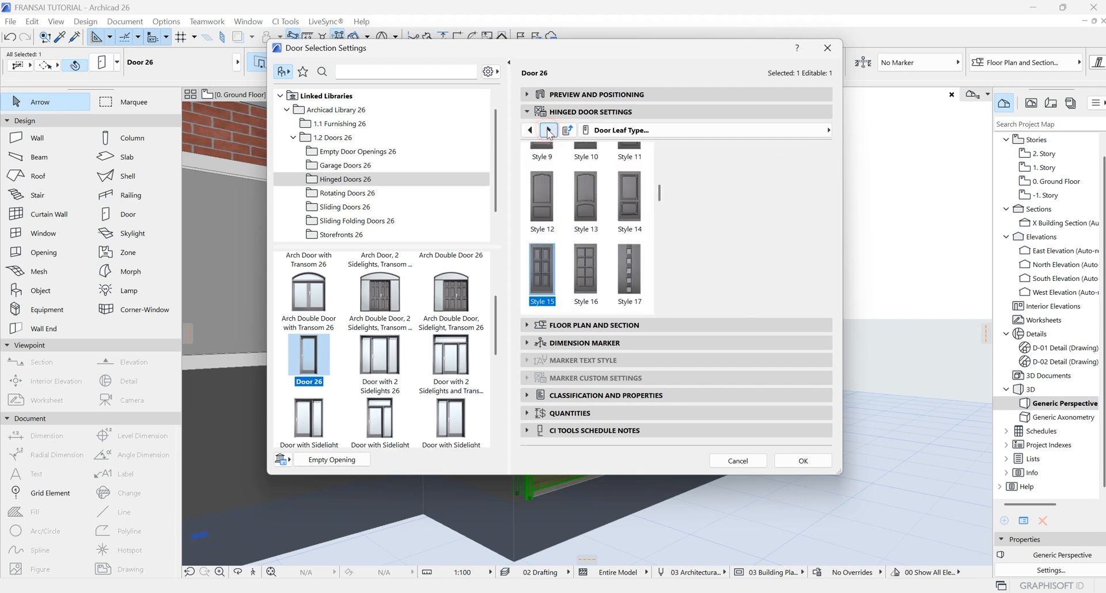
click(548, 130)
click(549, 130)
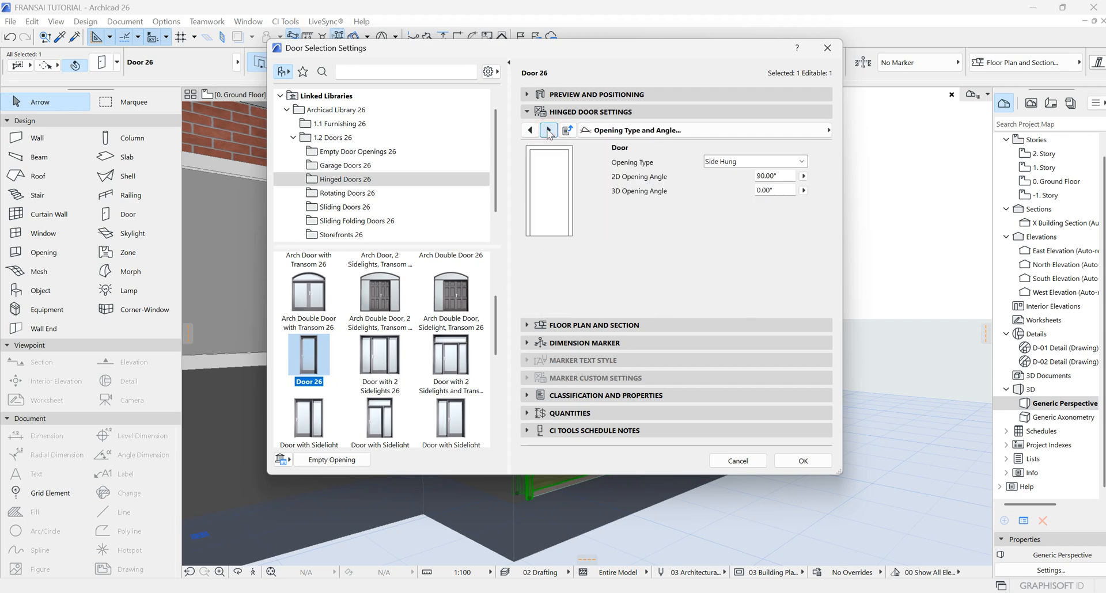
click(780, 176)
click(776, 191)
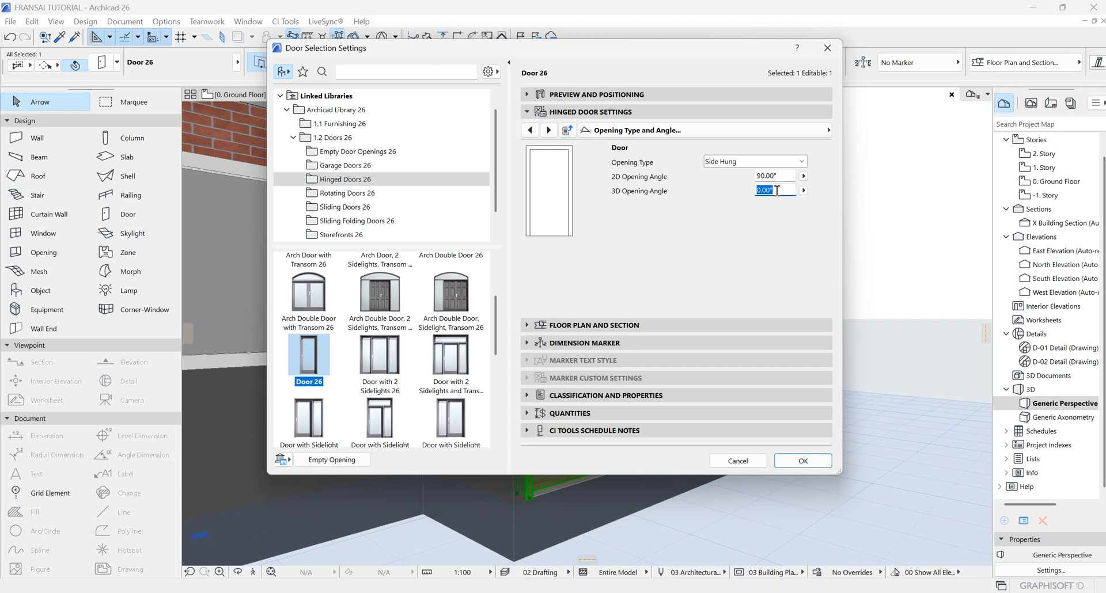
click(784, 176)
double_click(784, 176)
text(60)
click(803, 460)
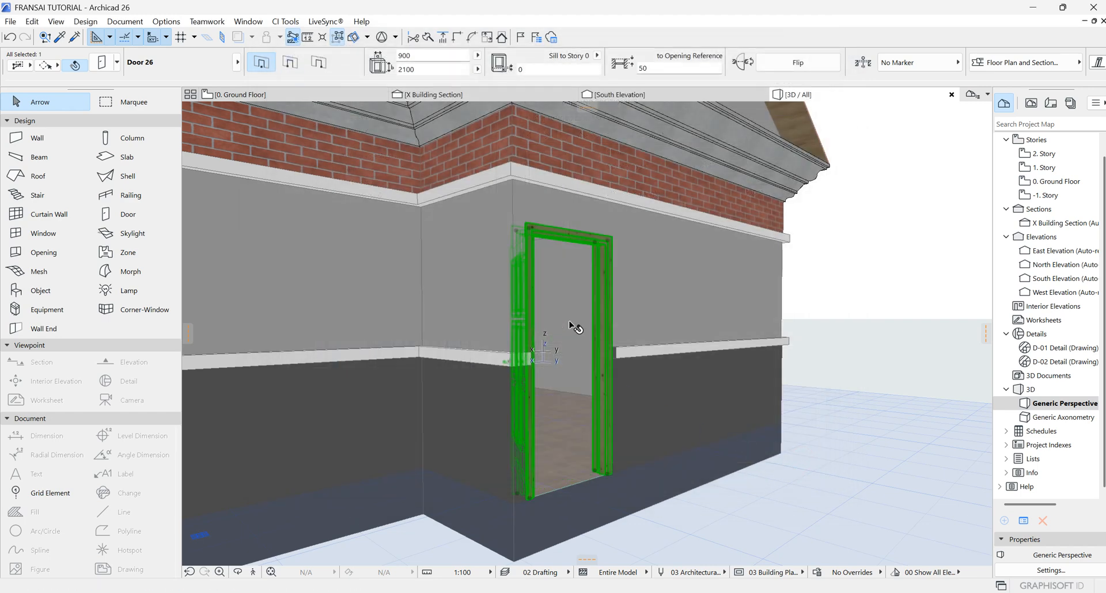
Step: Orbit the 3D view and switch between the ground floor plan and 3D to examine the opened north door
scroll(574, 327, down, 5)
click(238, 572)
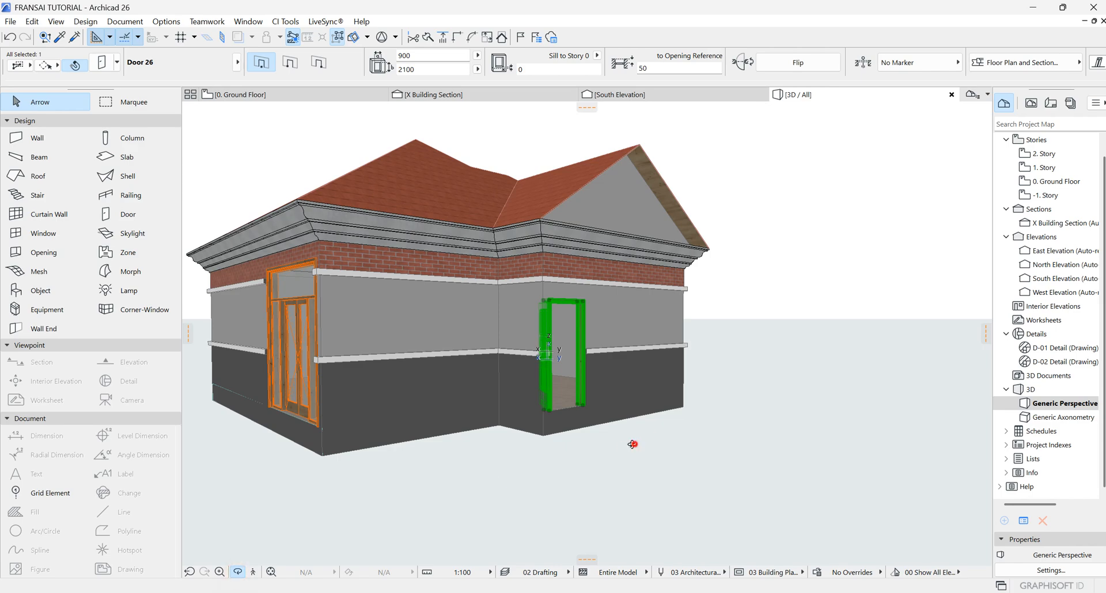
drag(633, 445, 486, 400)
scroll(538, 368, up, 5)
drag(639, 336, 515, 333)
click(269, 96)
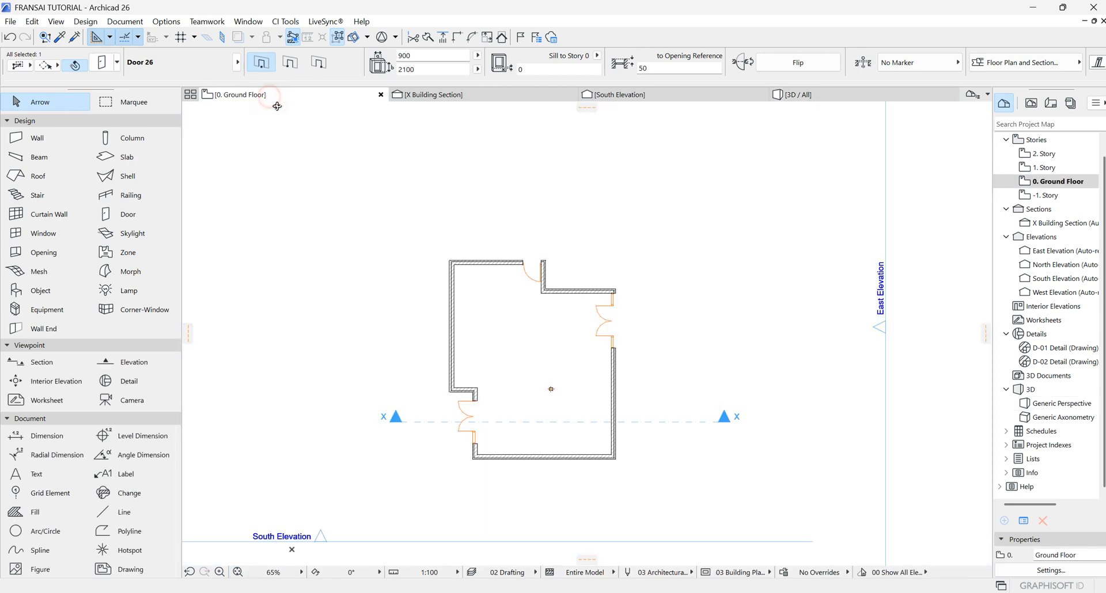
scroll(538, 271, up, 8)
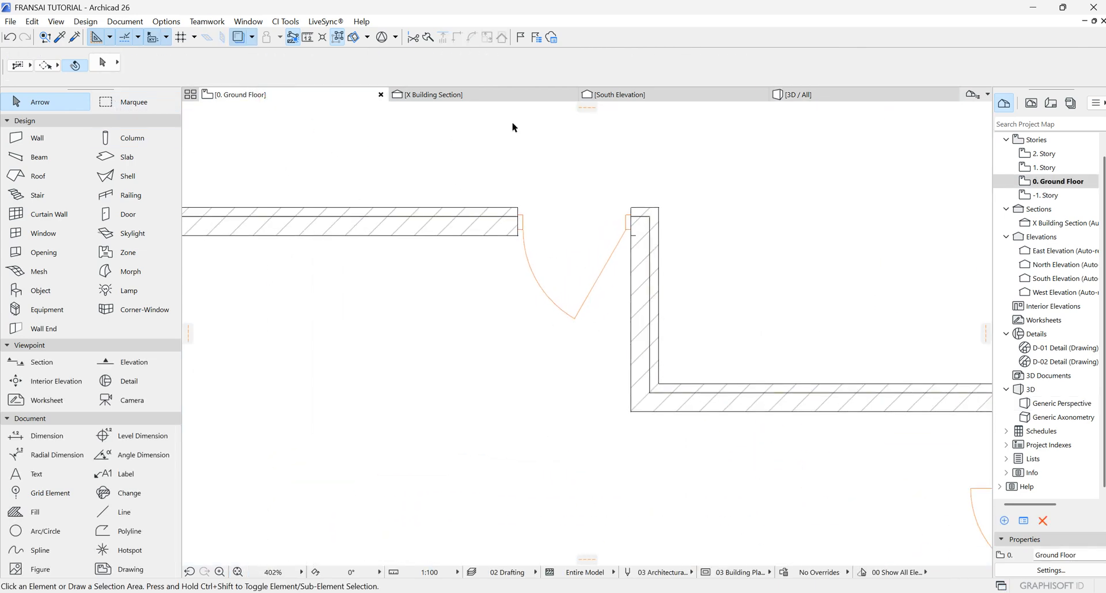
click(824, 95)
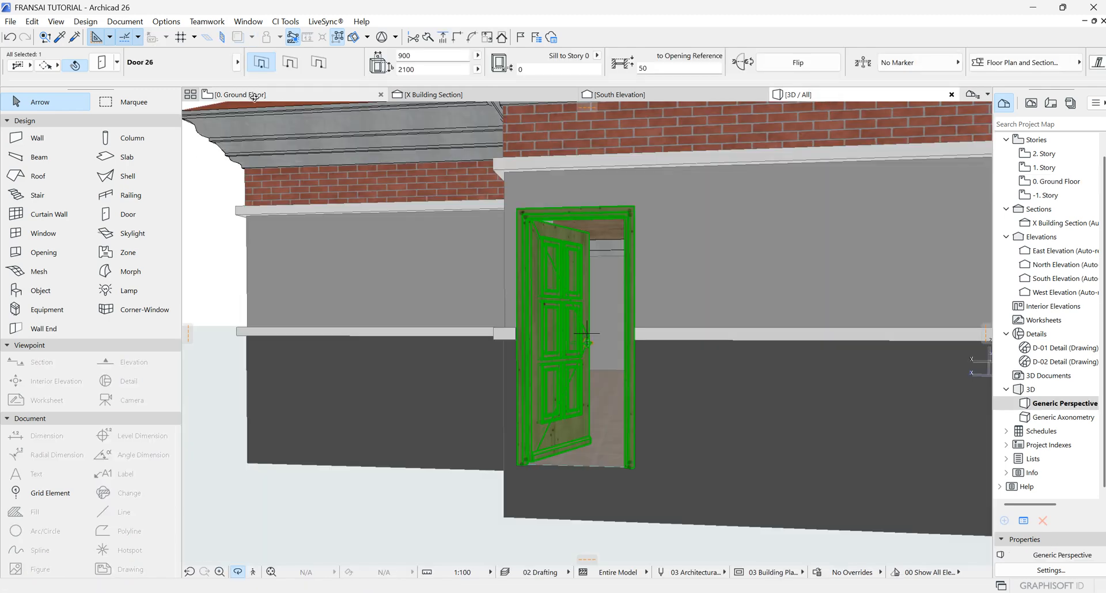
click(254, 96)
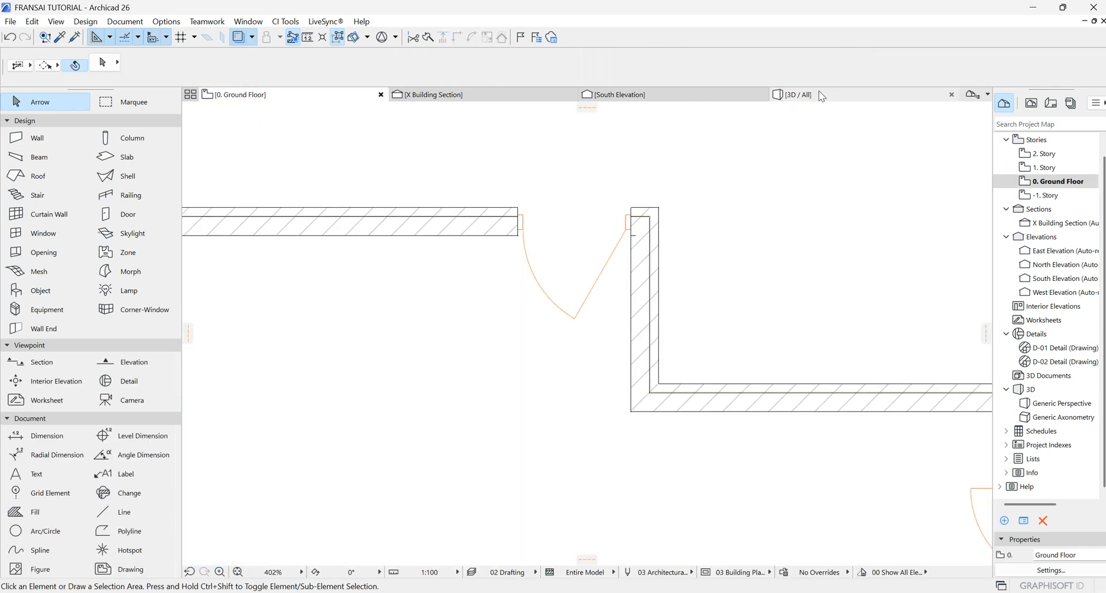
click(798, 94)
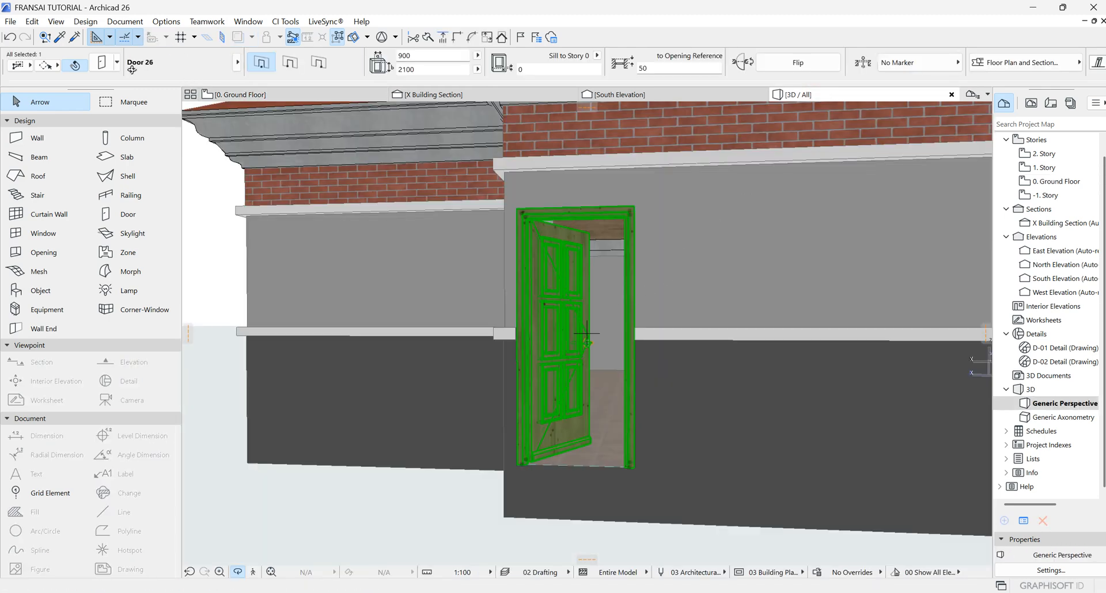
Step: Open the selected door's settings and view its opening lines options
click(102, 62)
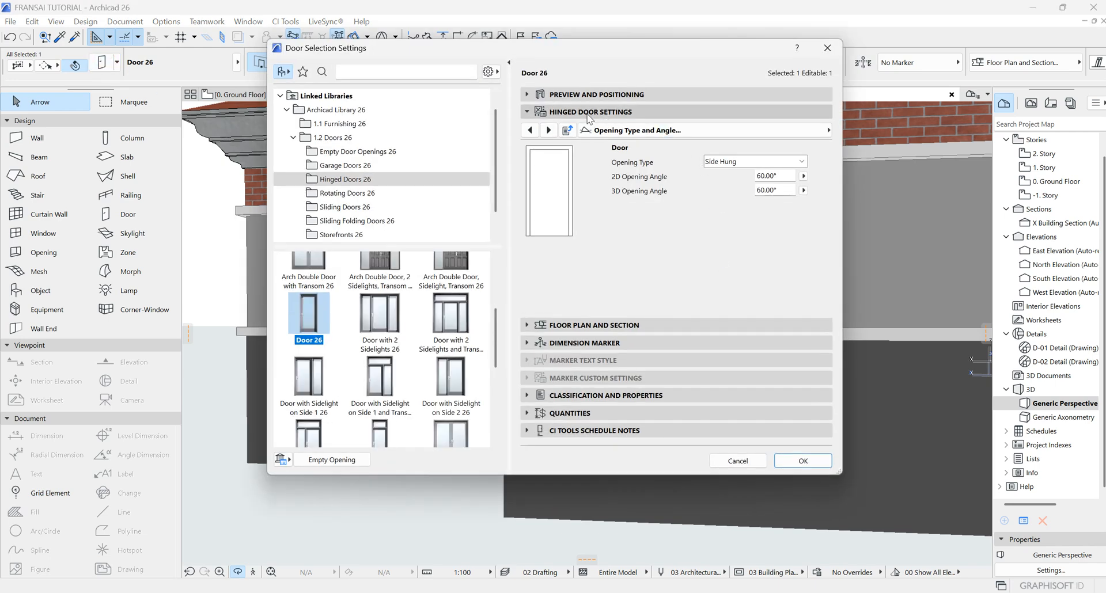
click(548, 130)
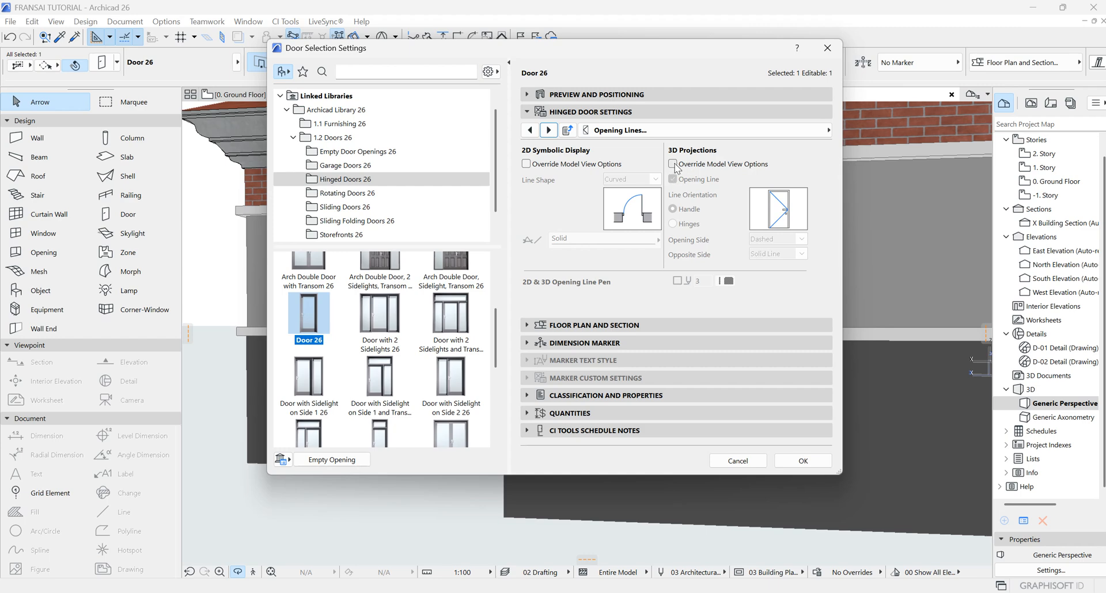
click(802, 460)
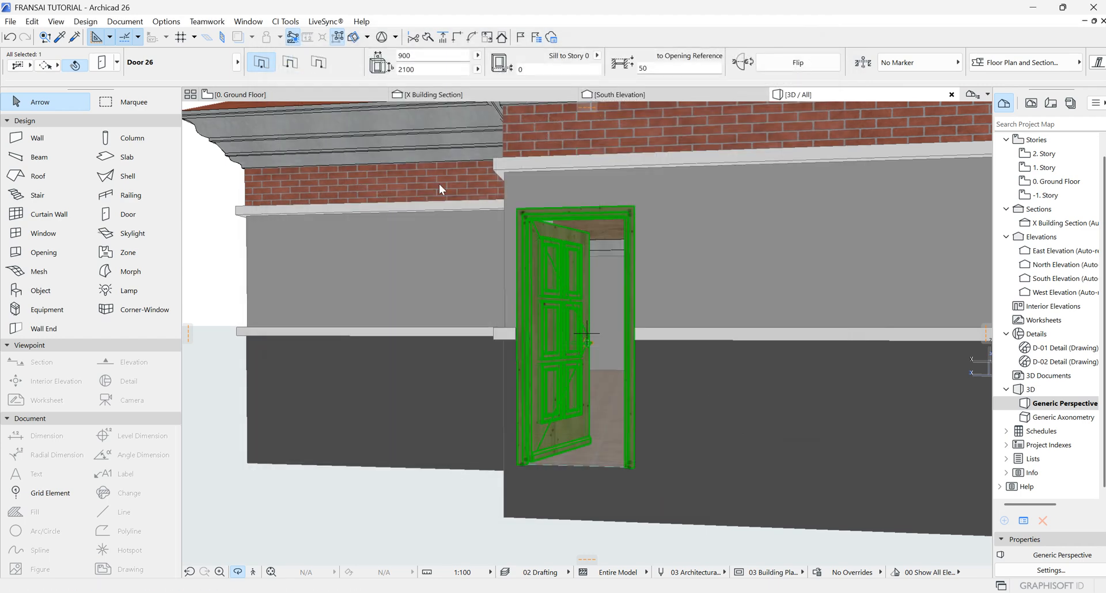
Step: Open the North Elevation and set its uncut fill to Uniform Pen - Color Fill
click(295, 94)
scroll(709, 395, down, 10)
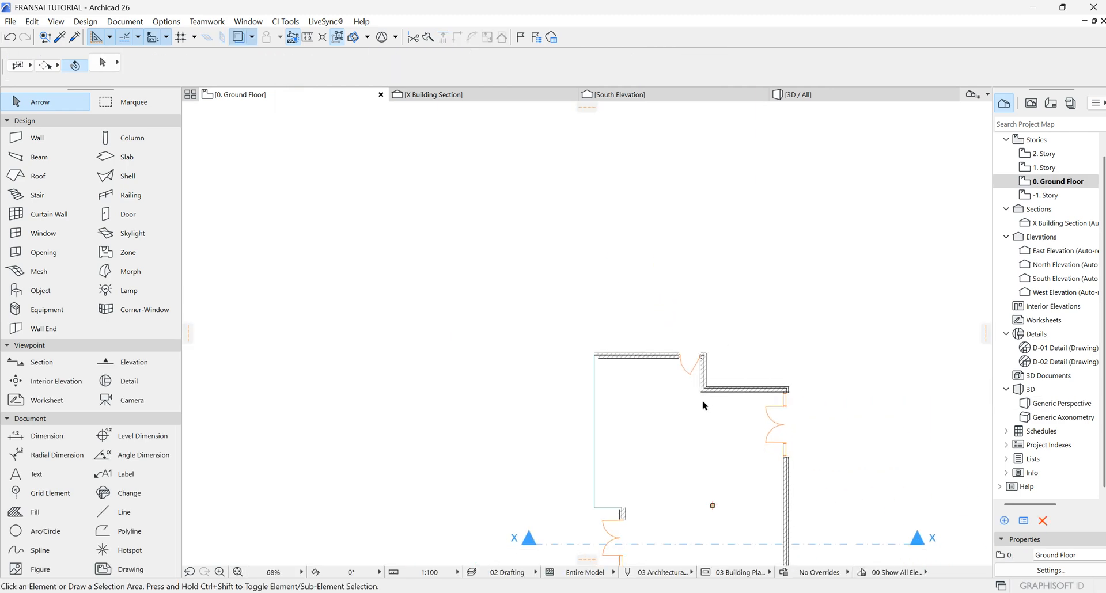
double_click(1048, 265)
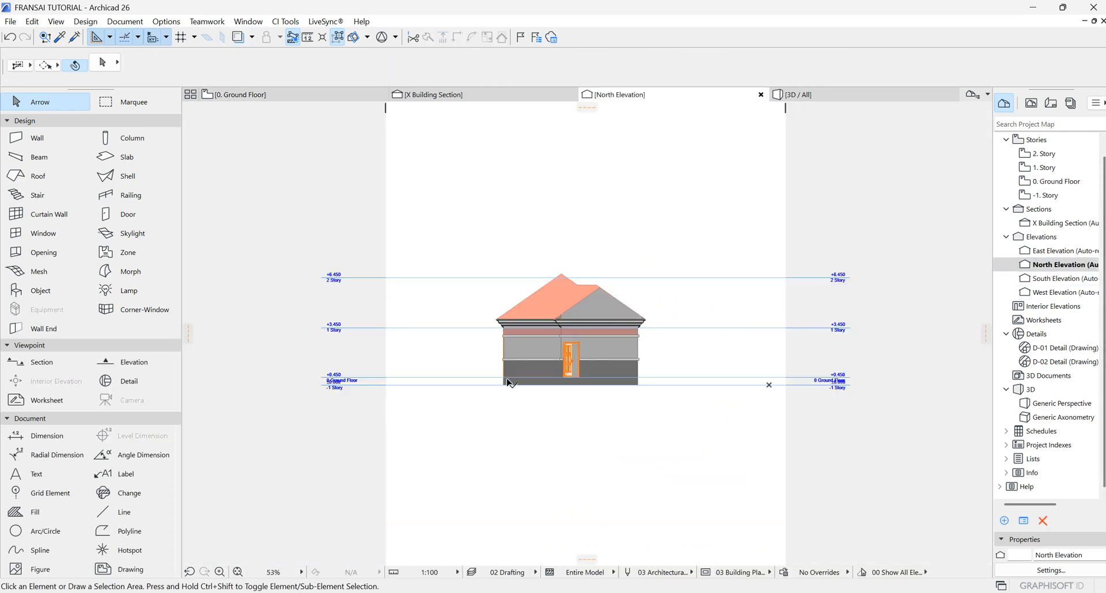
scroll(629, 350, up, 10)
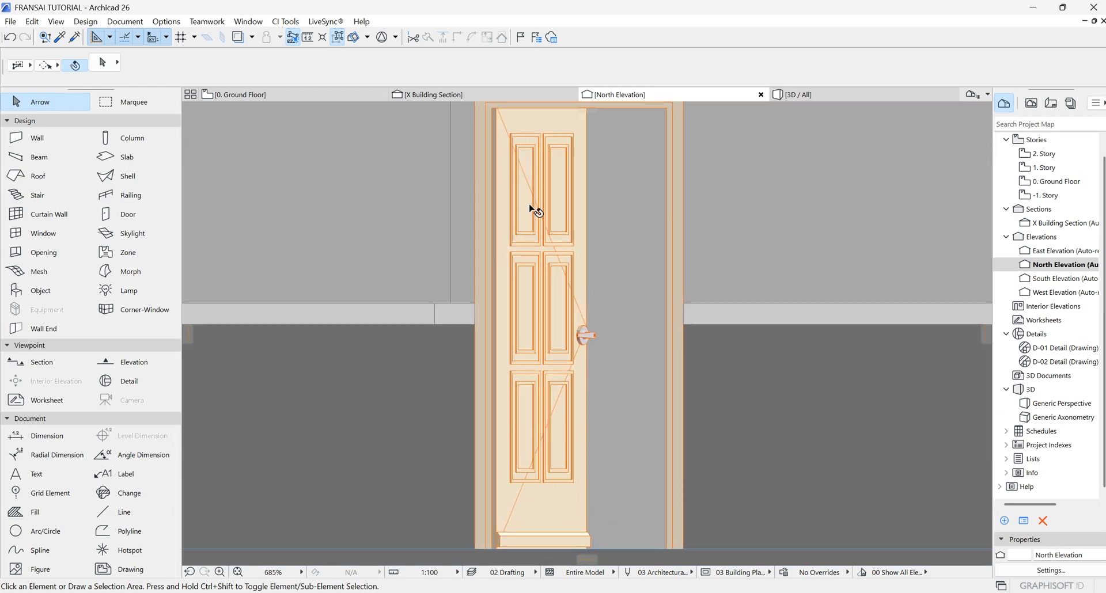
scroll(587, 402, down, 6)
right_click(878, 308)
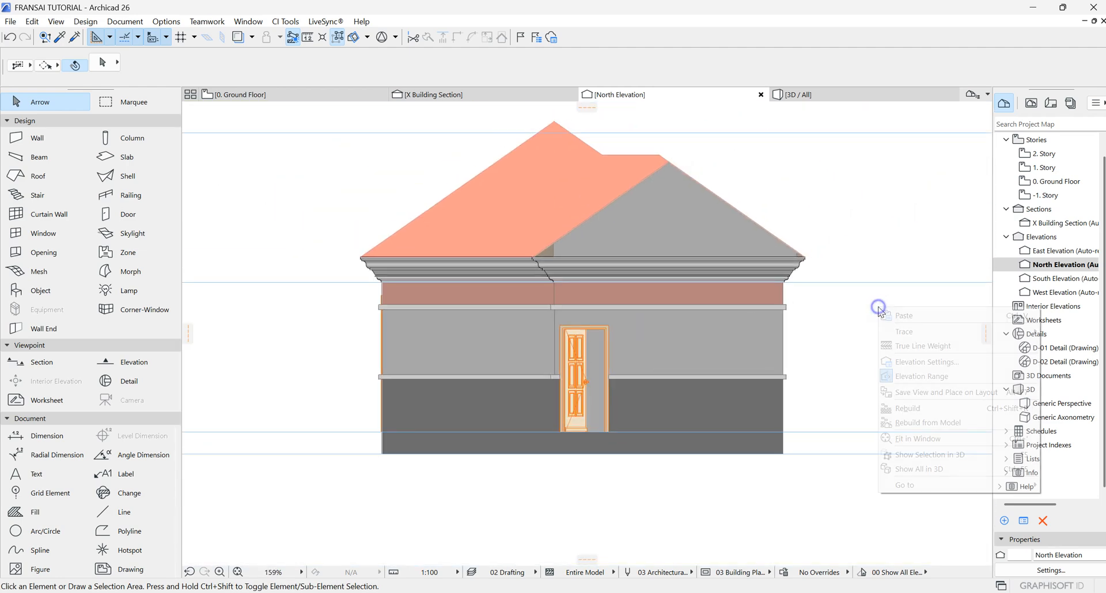
click(911, 362)
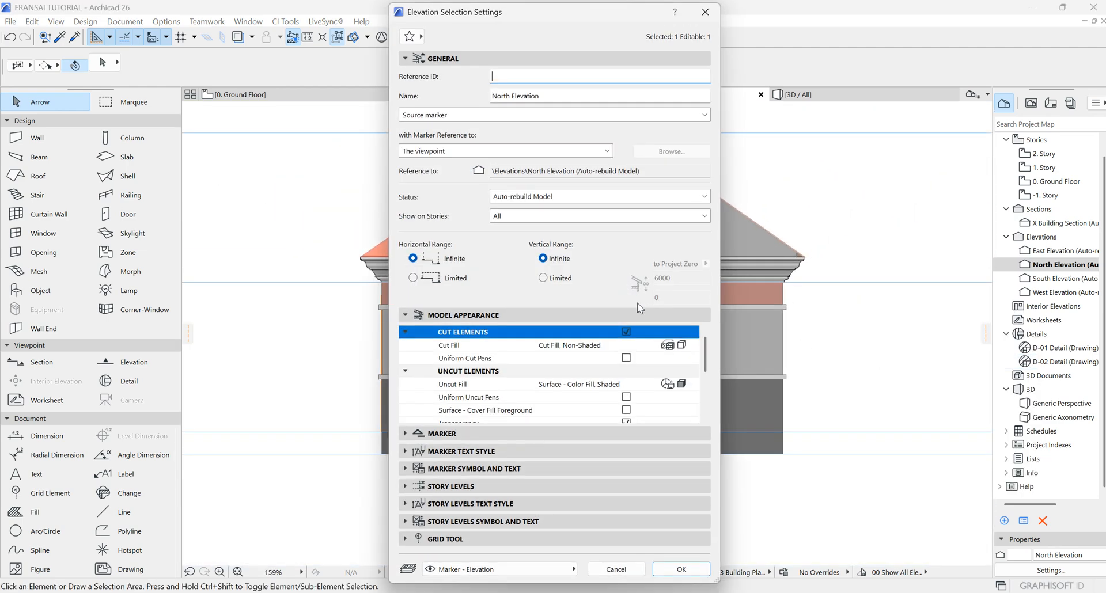
click(684, 386)
click(716, 397)
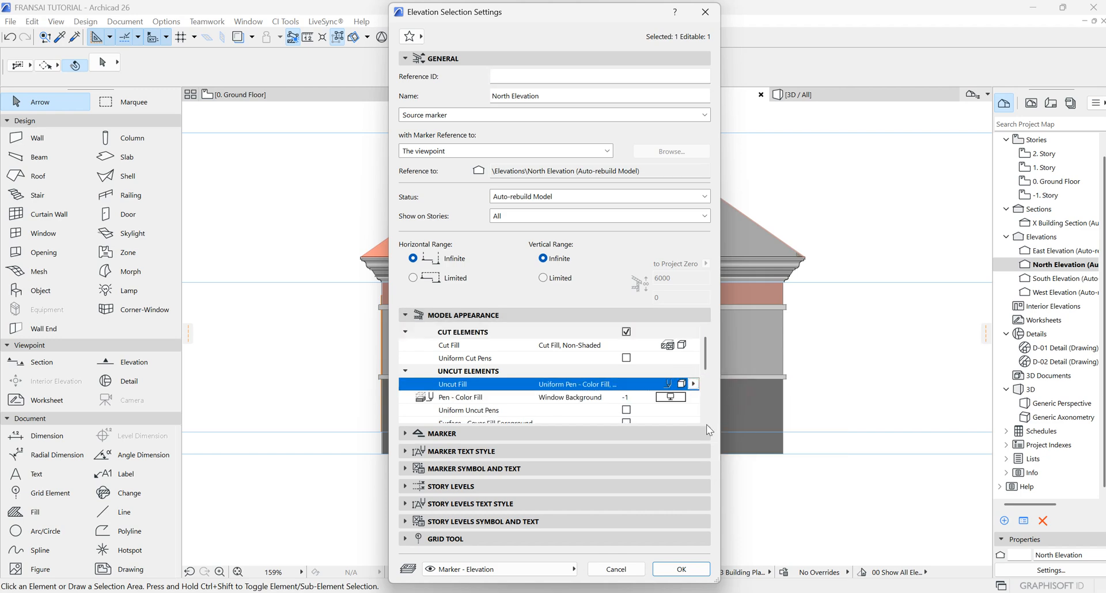
click(683, 568)
Step: Zoom in on the north door in elevation and enable its 3D Projections model view override with the opening line off
scroll(575, 350, up, 5)
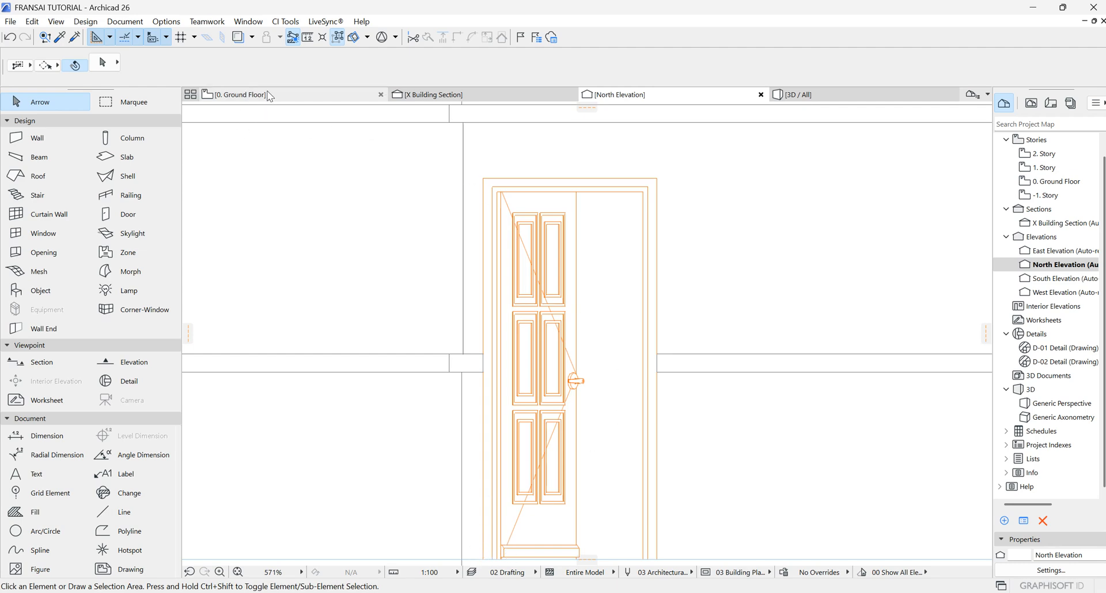
click(564, 312)
click(97, 65)
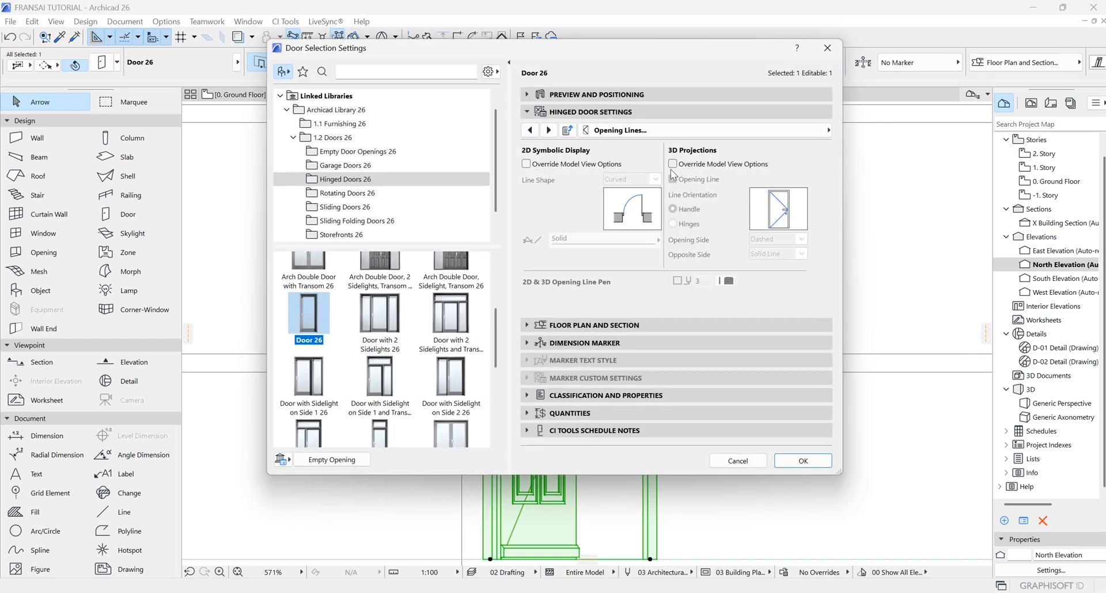
click(672, 165)
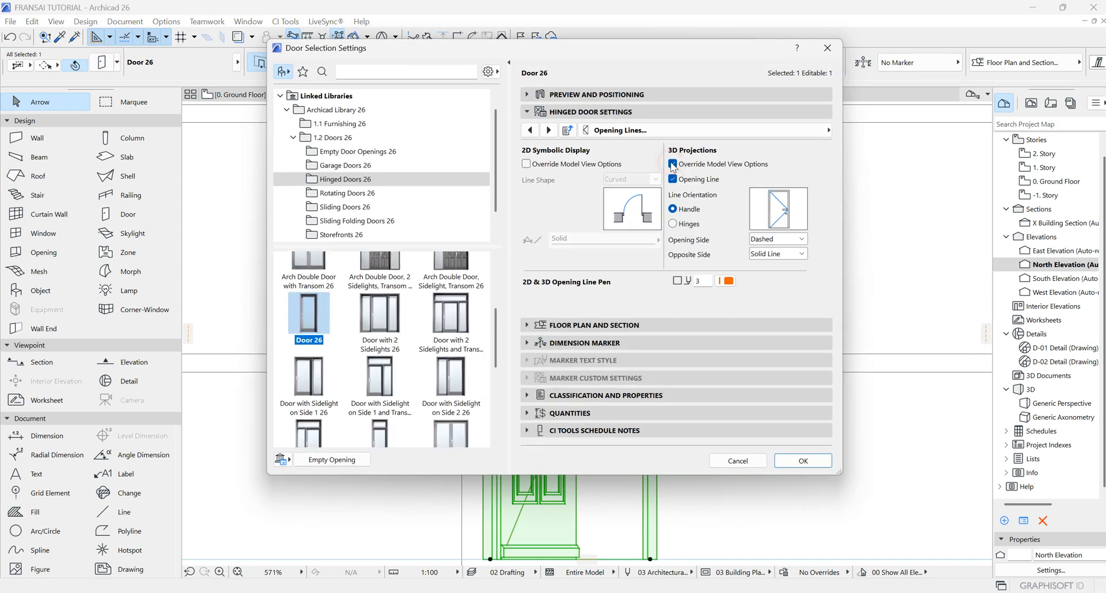
click(823, 463)
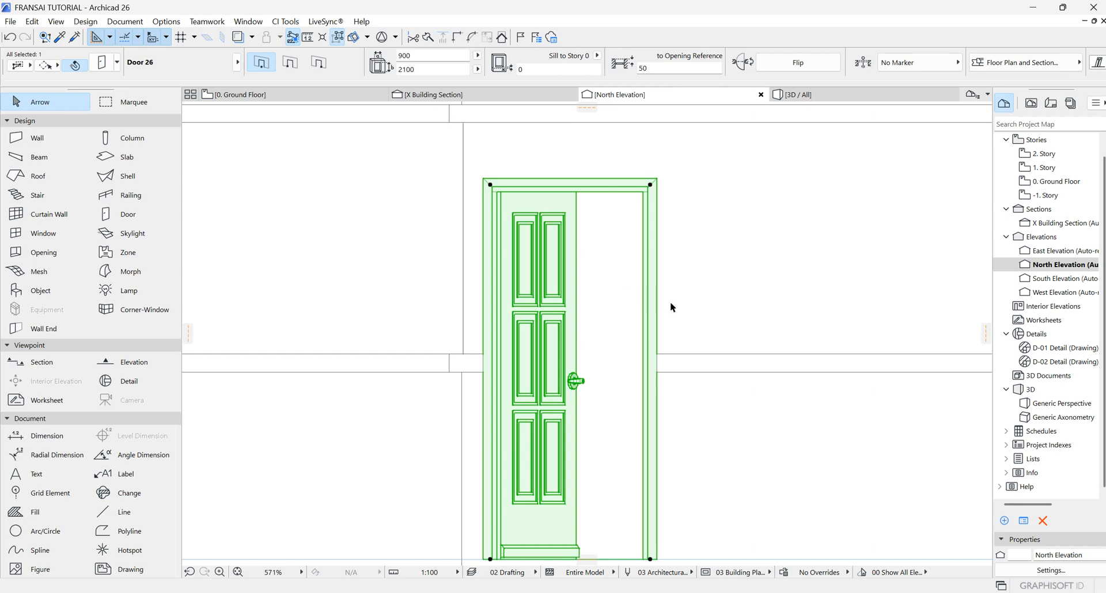
Step: Apply uniform door surfaces to the door and set them to Metal - Iron
scroll(669, 302, down, 4)
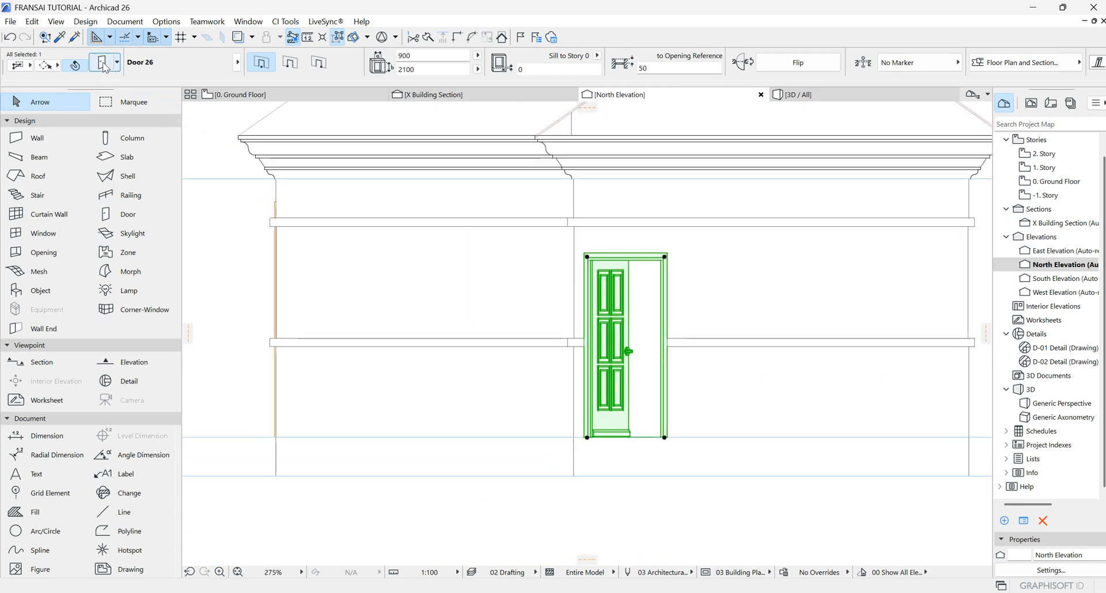
key(ctrl+t)
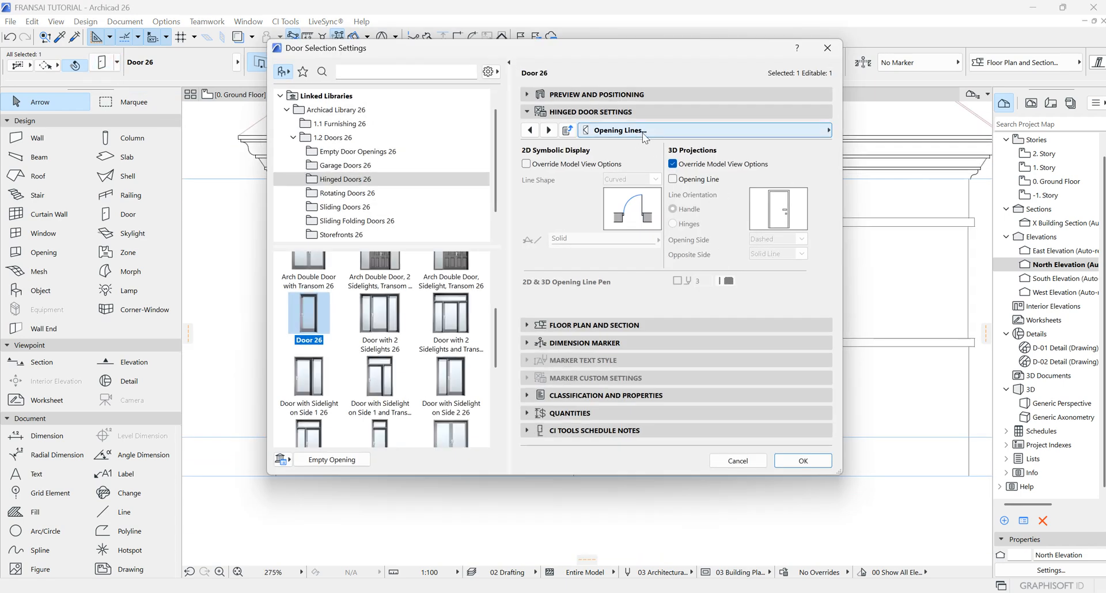
click(548, 130)
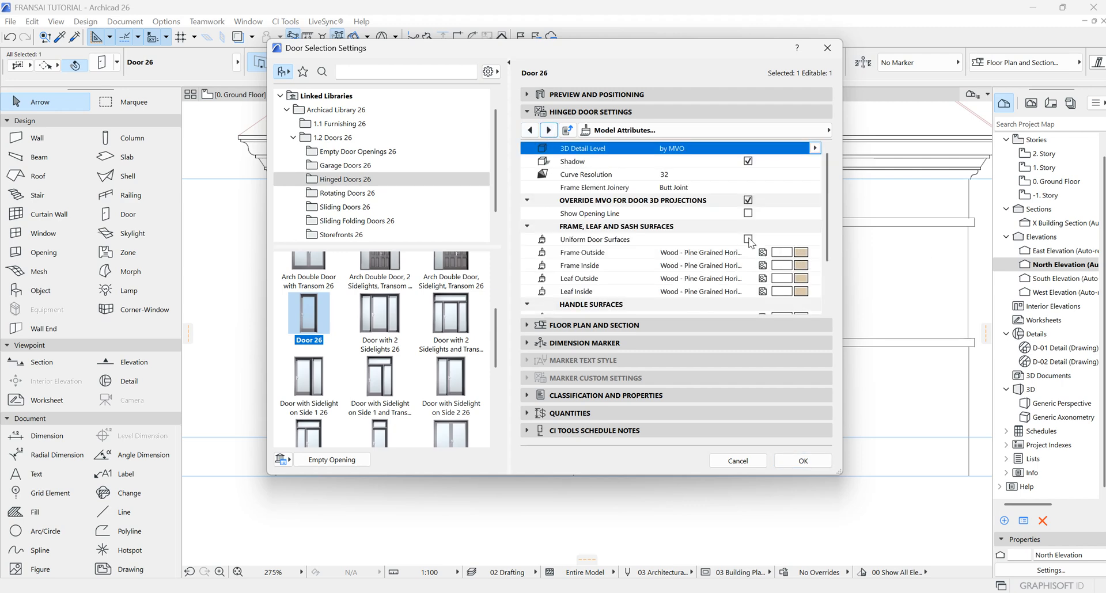
scroll(797, 242, down, 3)
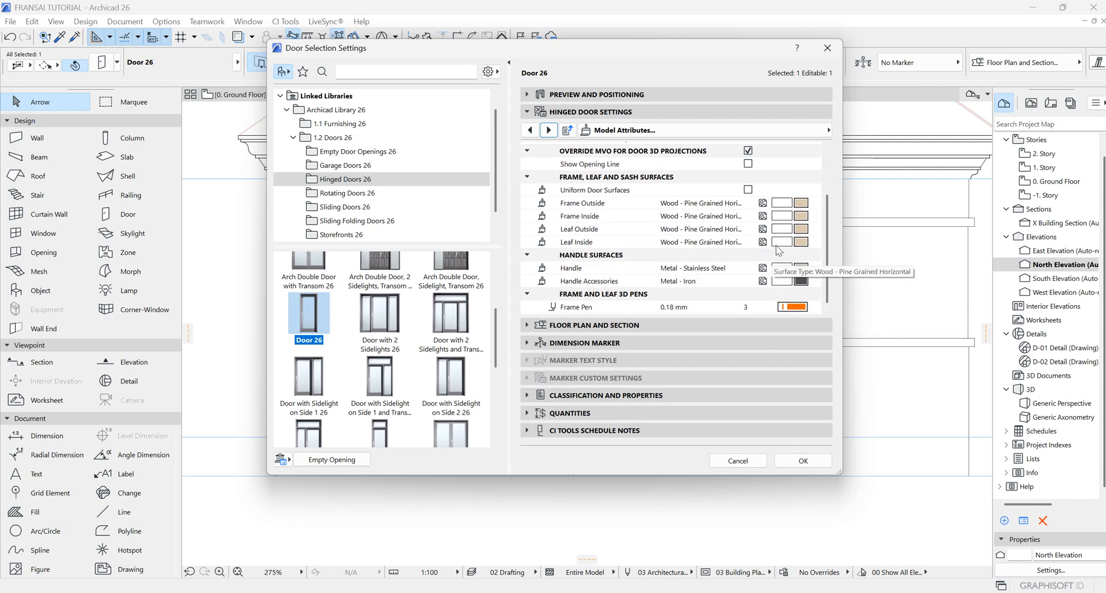
scroll(797, 242, up, 3)
click(748, 239)
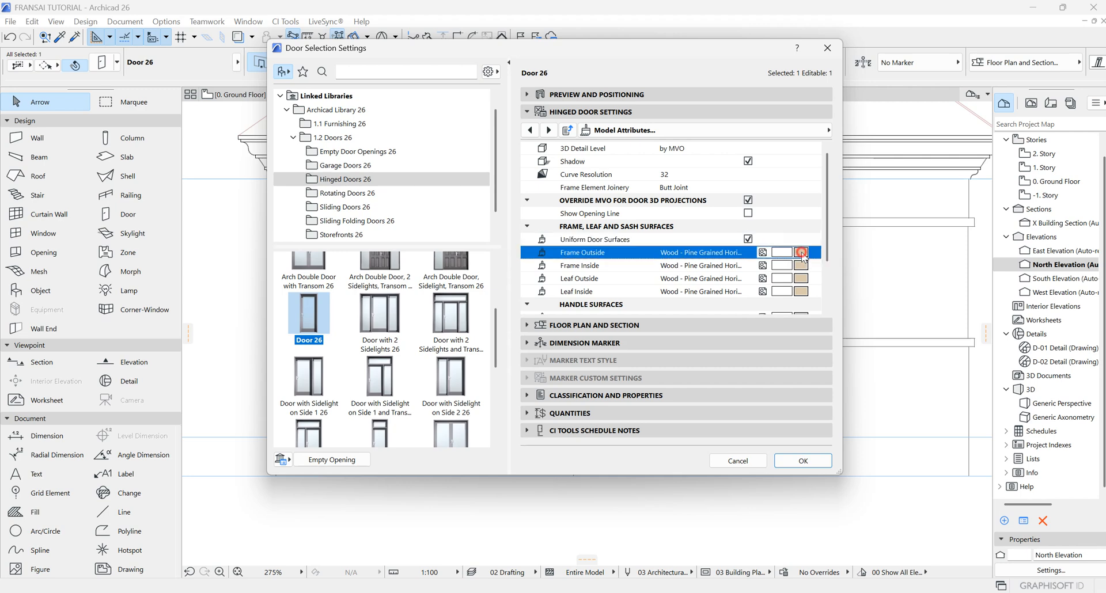
click(801, 254)
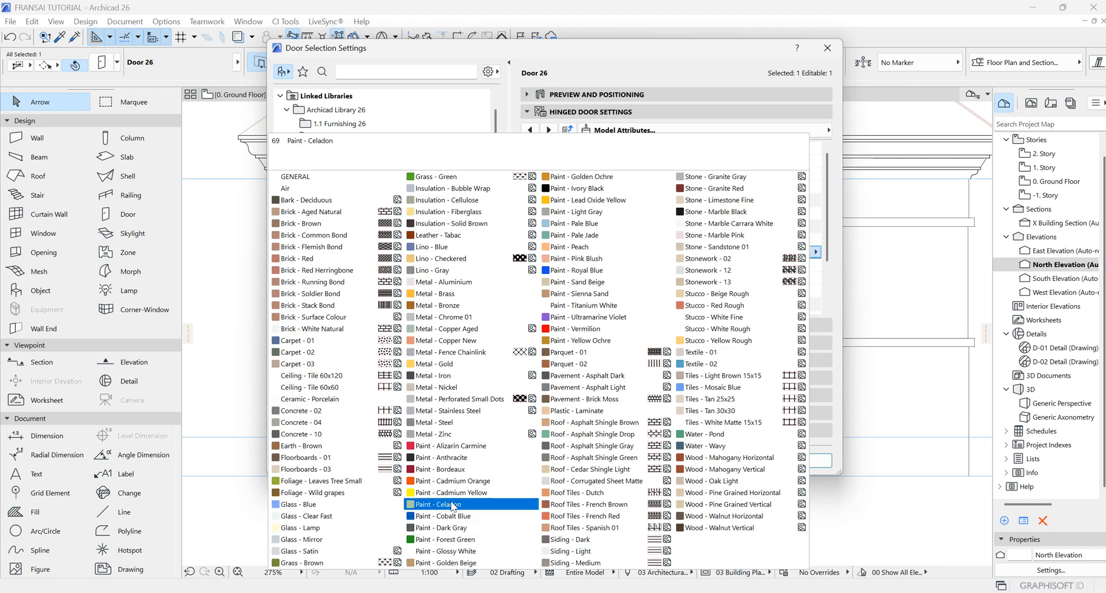
click(423, 375)
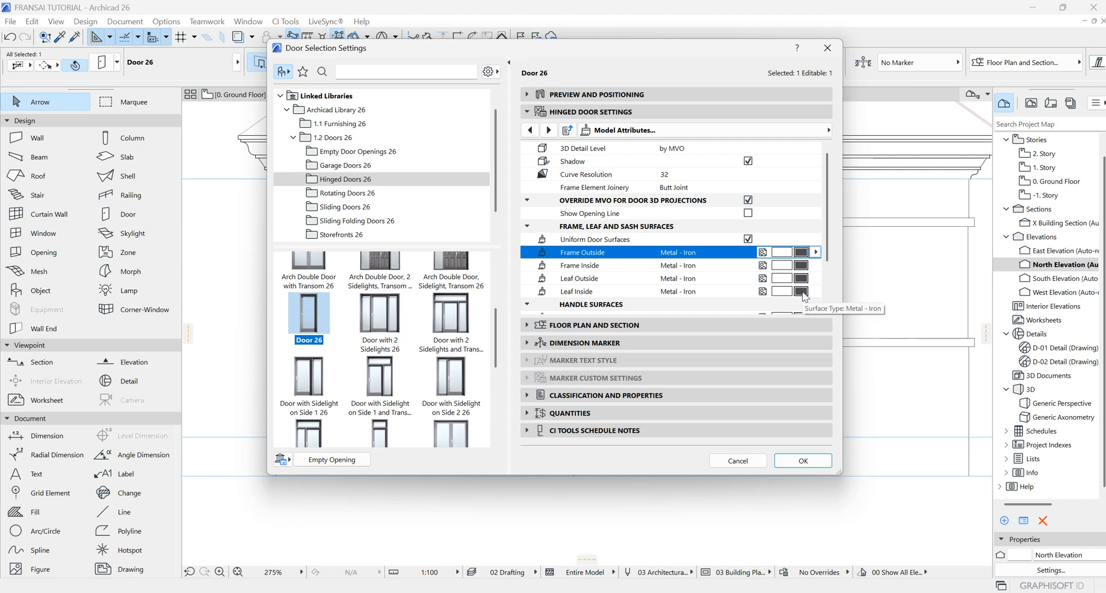
click(801, 462)
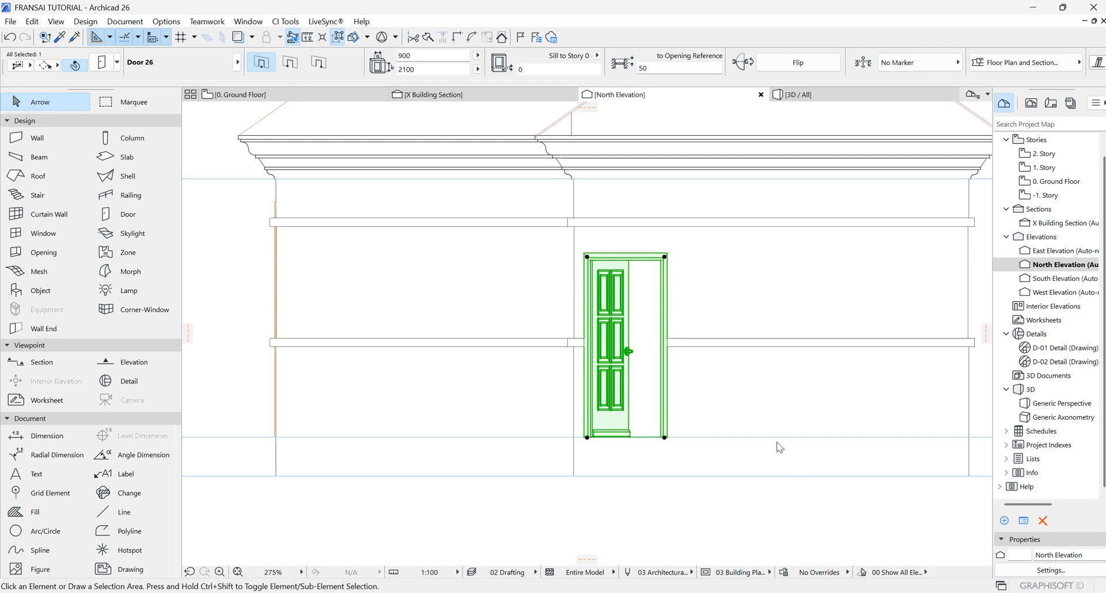
Step: Switch to the 3D view and inspect the door's new surfaces up close
click(851, 96)
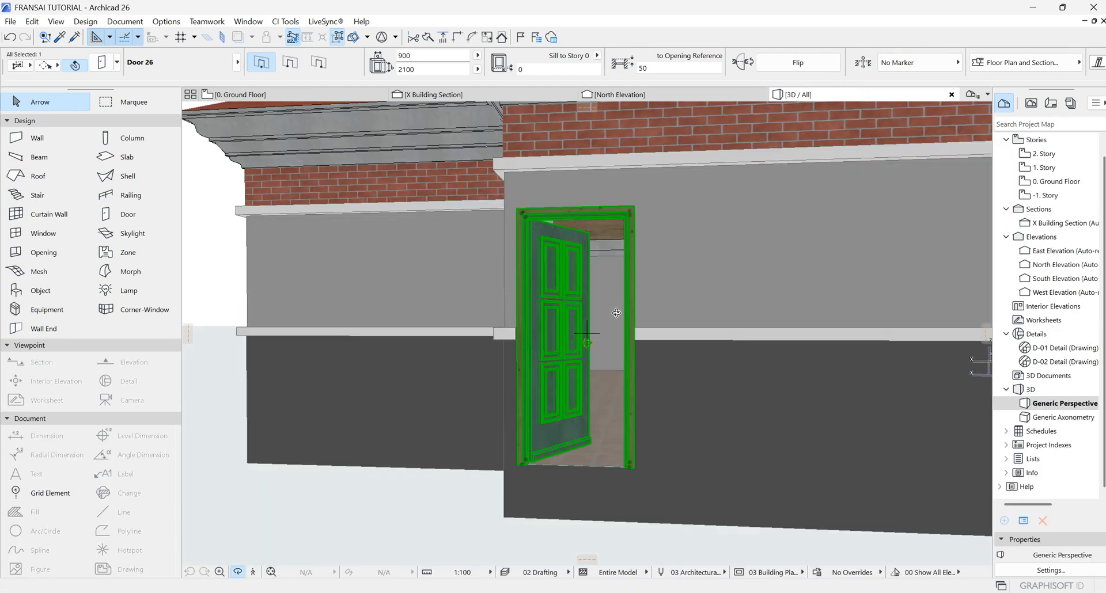
scroll(613, 308, up, 5)
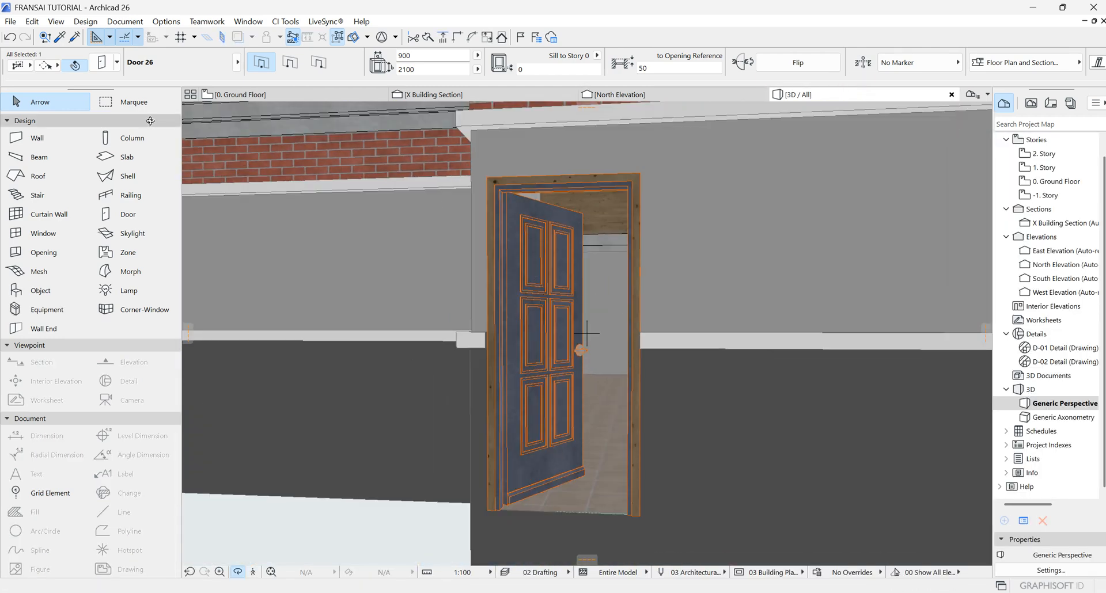
shift+middle_drag(613, 309, 586, 333)
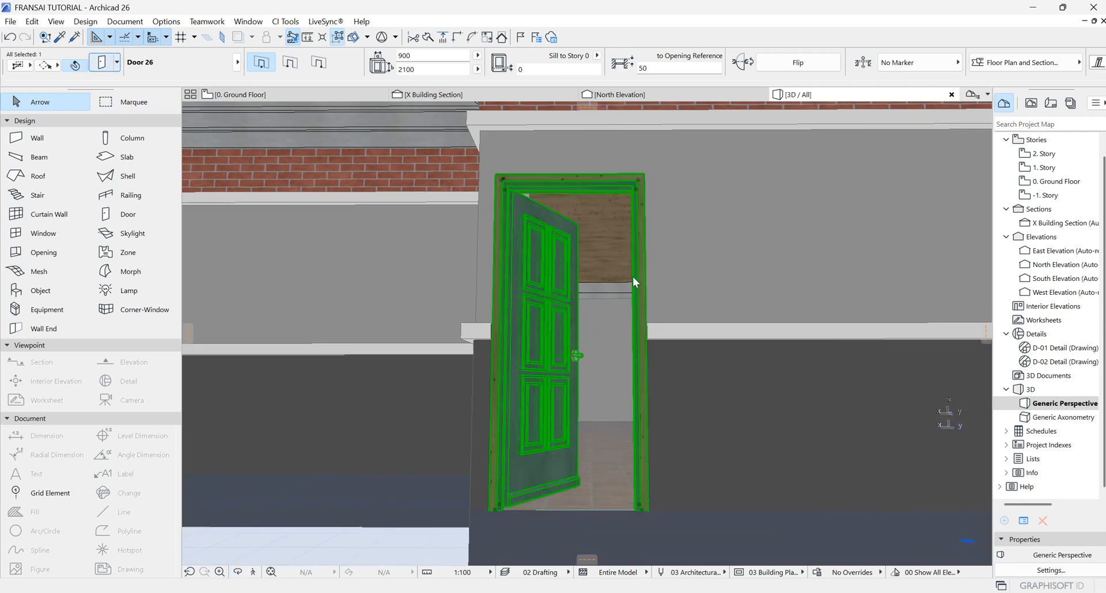
Step: Set the door's reveal type to Splayed Reveal
key(ctrl+t)
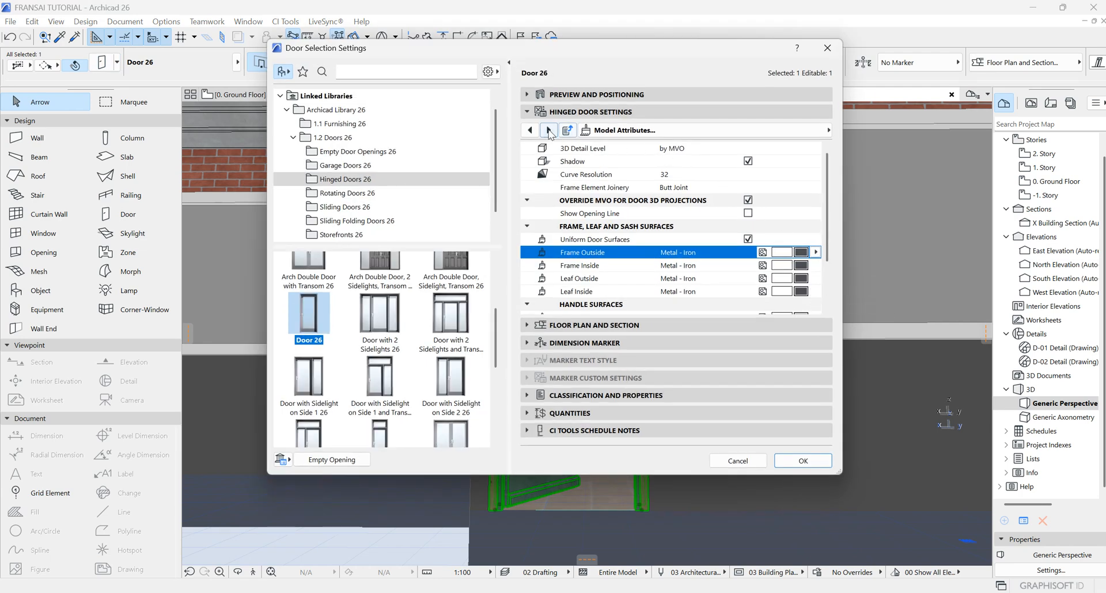
click(548, 130)
click(548, 130)
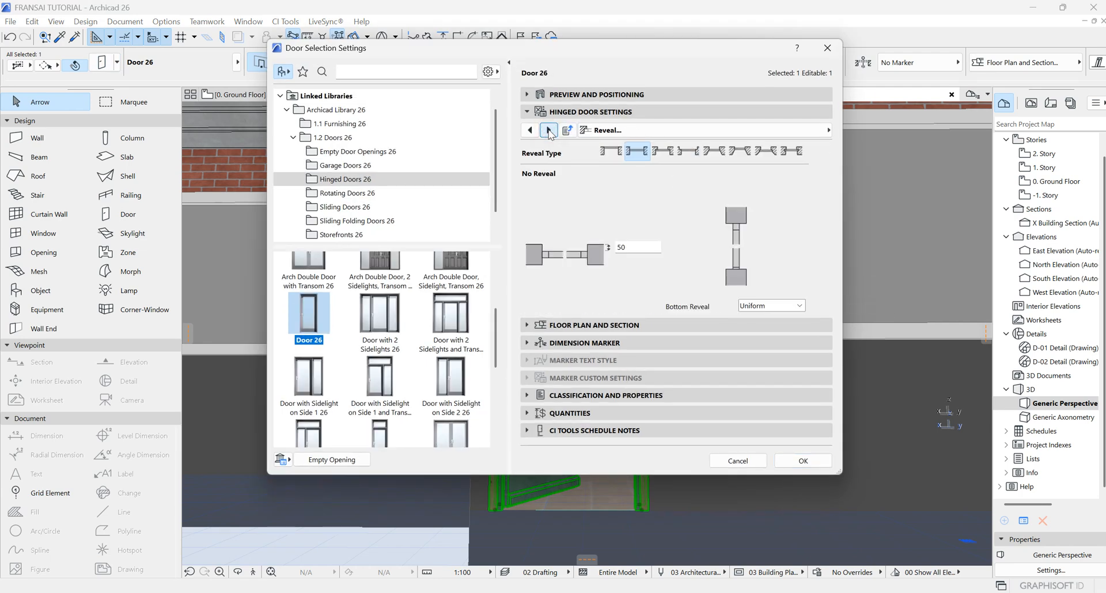
click(548, 130)
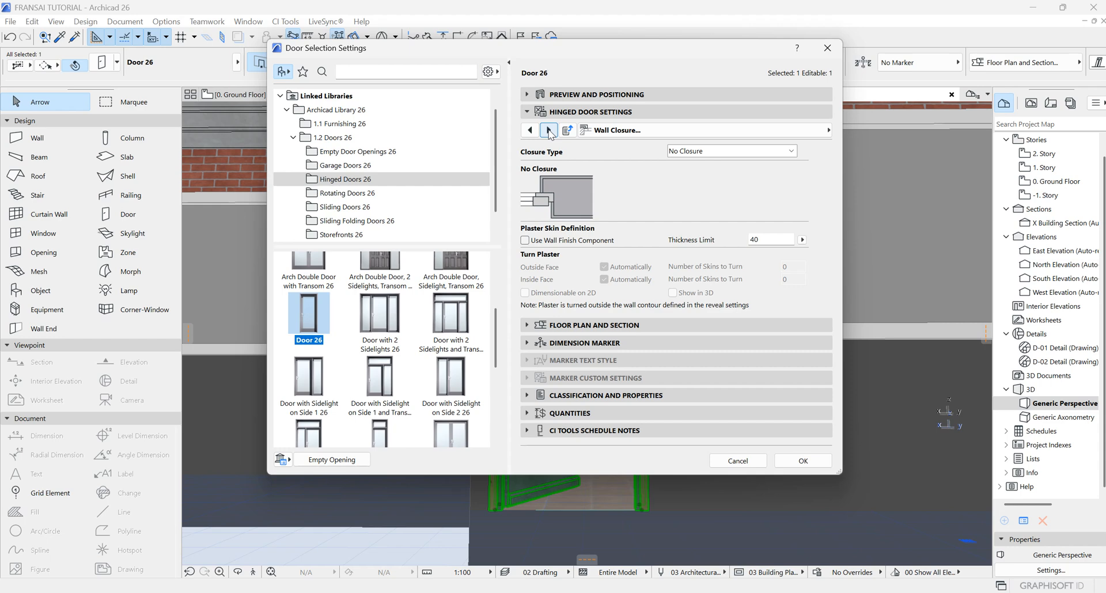
click(530, 130)
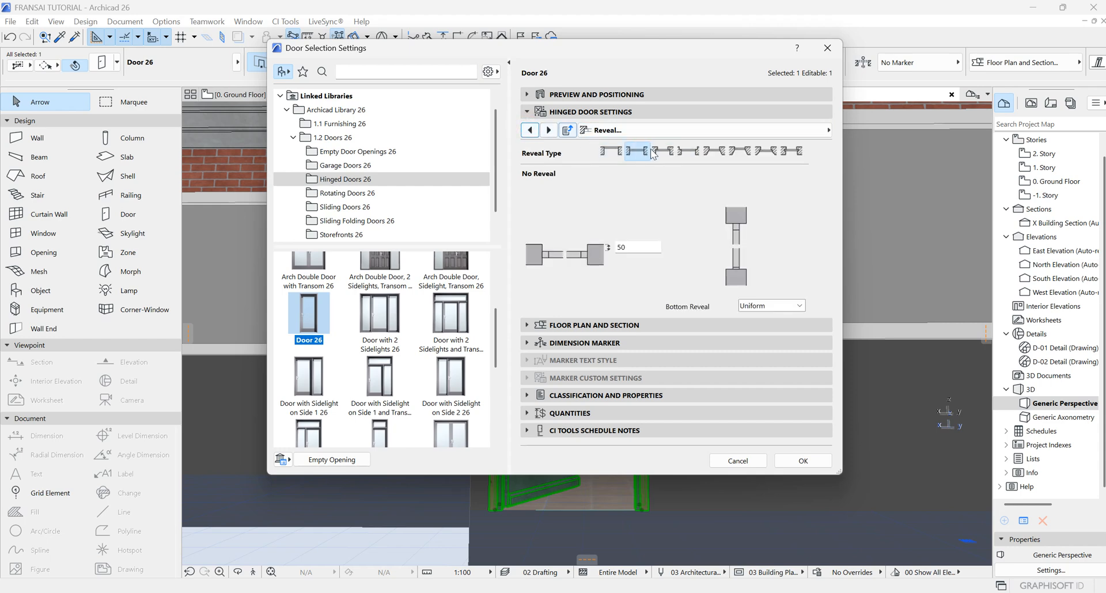
click(744, 151)
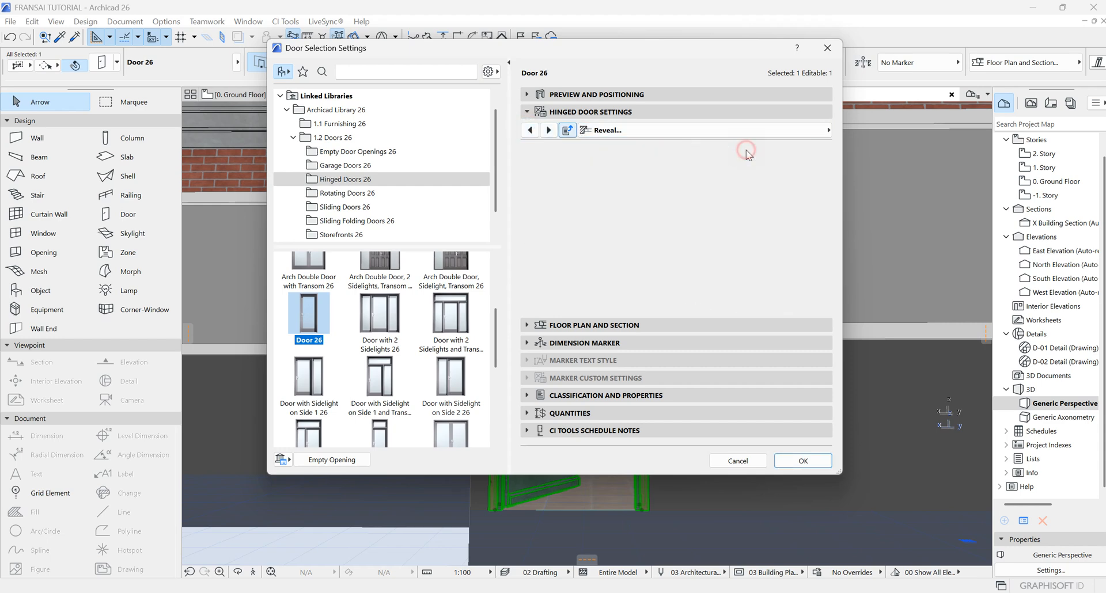
click(807, 461)
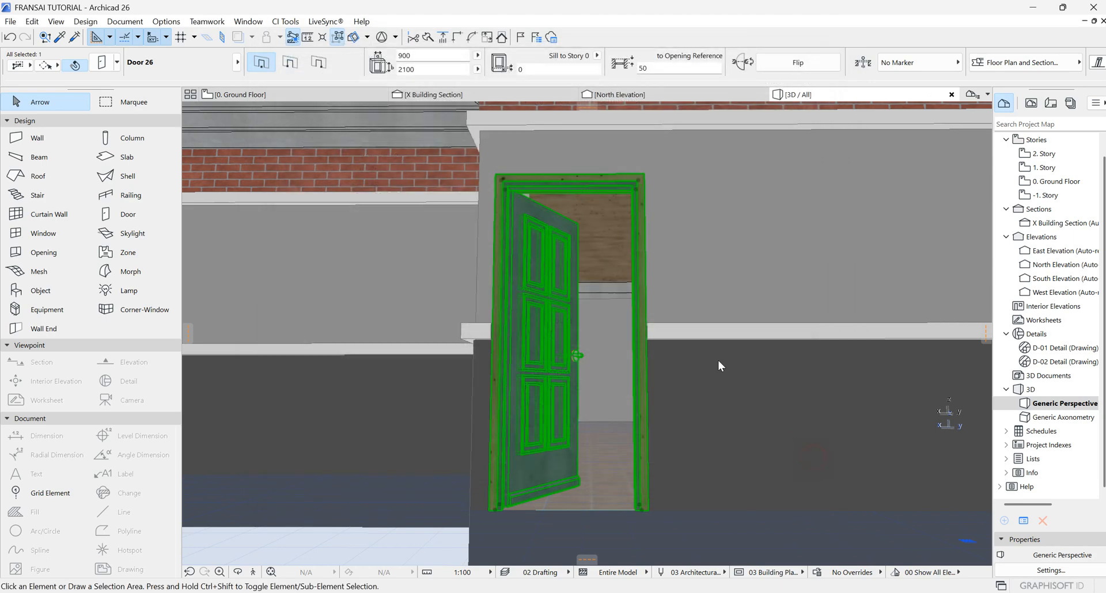
Step: Change the door's reveal type to Historic Reveal
scroll(622, 242, up, 5)
scroll(731, 311, down, 5)
scroll(718, 254, up, 6)
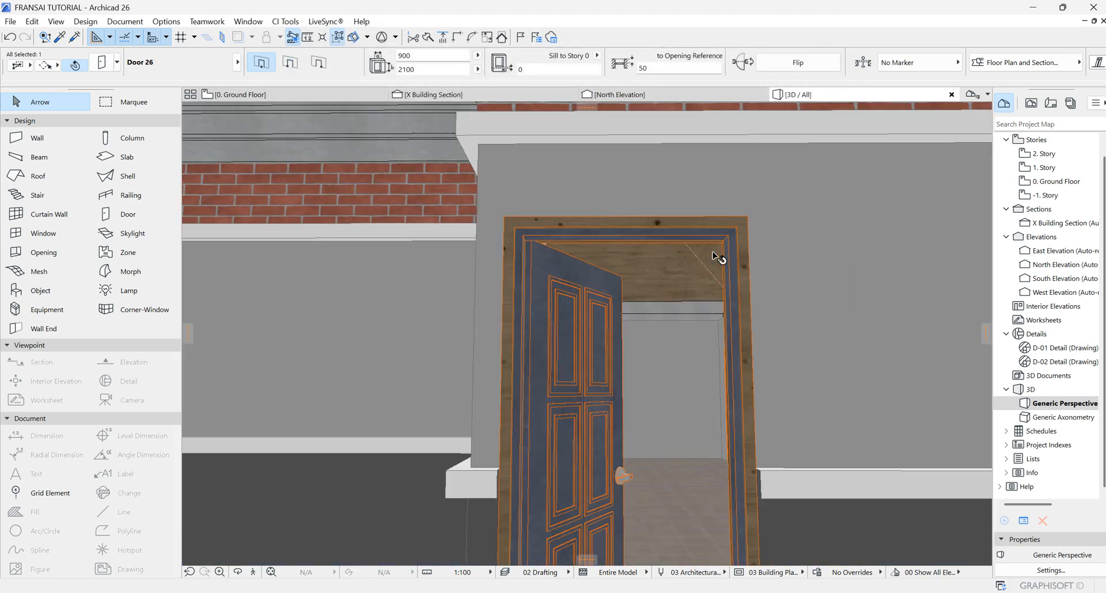
scroll(717, 257, down, 1)
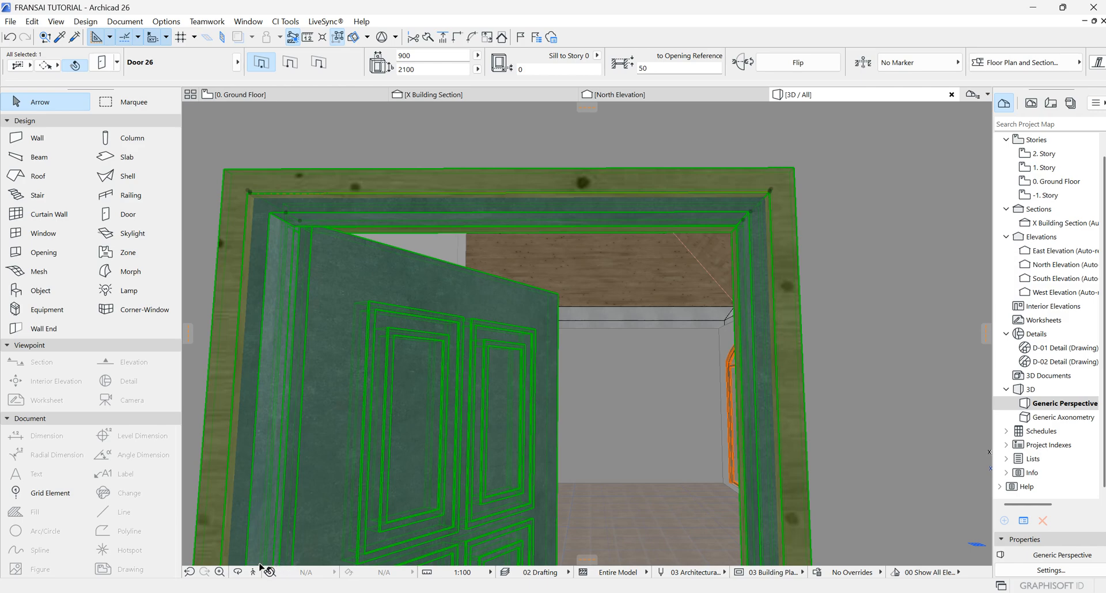
click(237, 572)
drag(637, 301, 761, 298)
shift+middle_drag(761, 297, 754, 296)
click(101, 63)
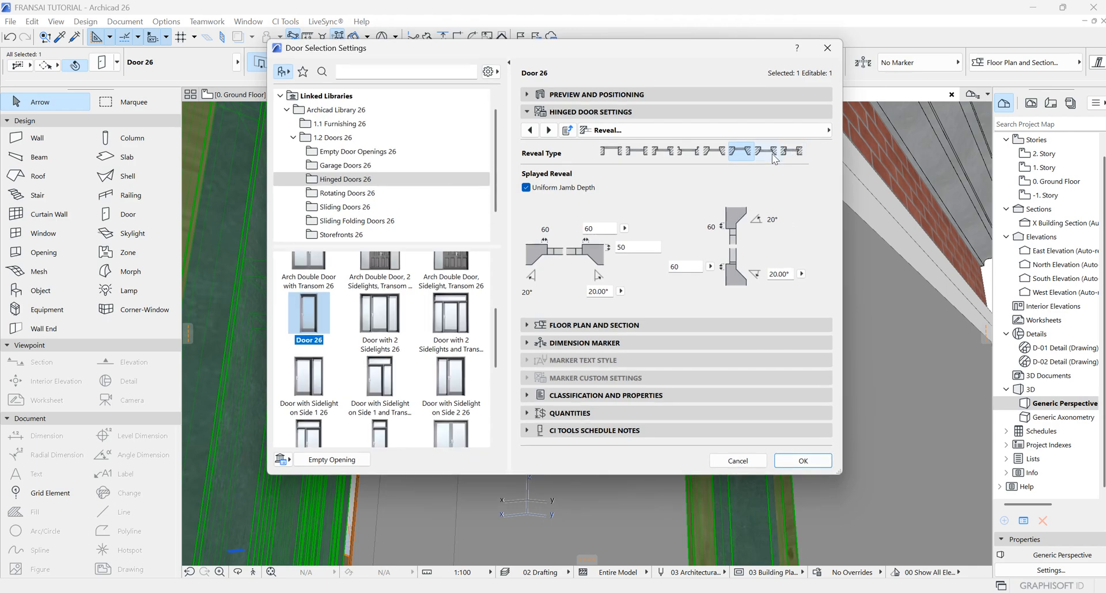
click(767, 152)
click(822, 461)
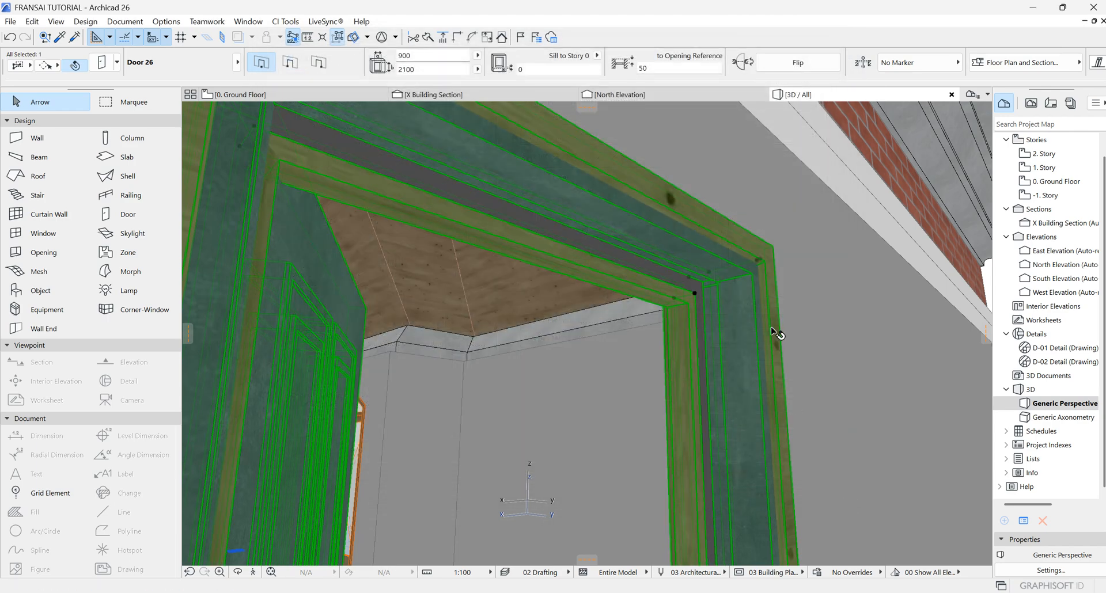
Step: Turn off the door's Outside Casing in its casing settings
scroll(682, 322, up, 2)
scroll(666, 316, down, 5)
shift+middle_drag(667, 316, 704, 345)
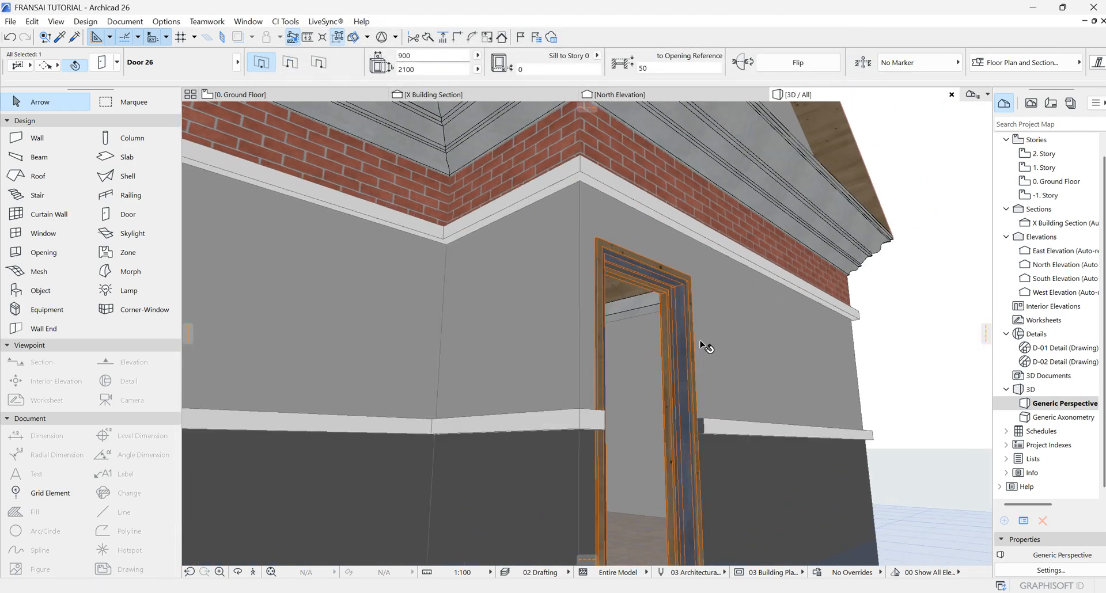
scroll(643, 331, up, 2)
click(103, 62)
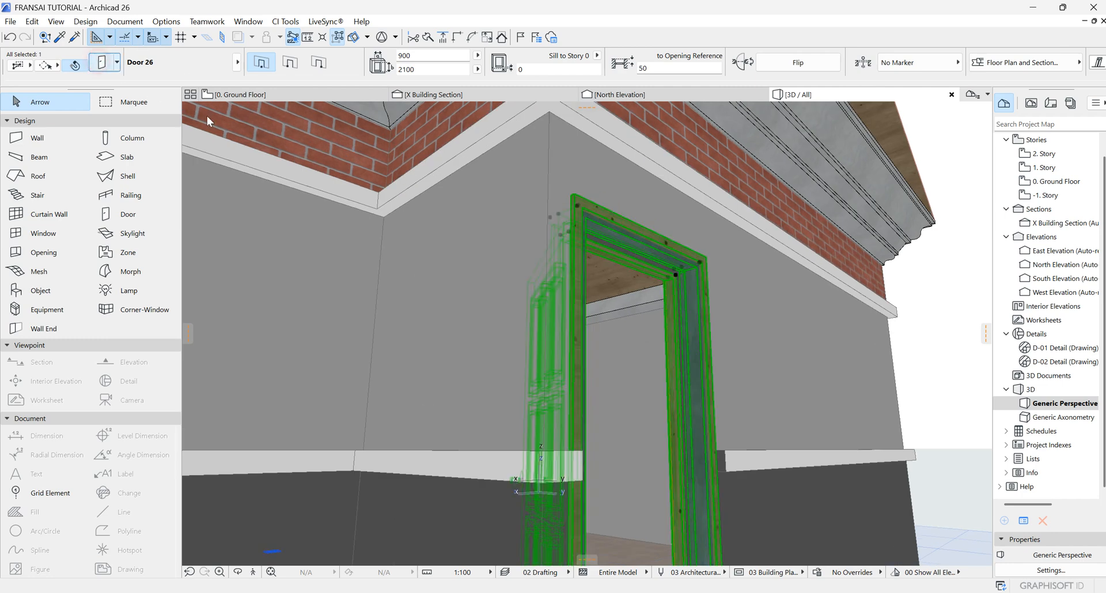
double_click(683, 243)
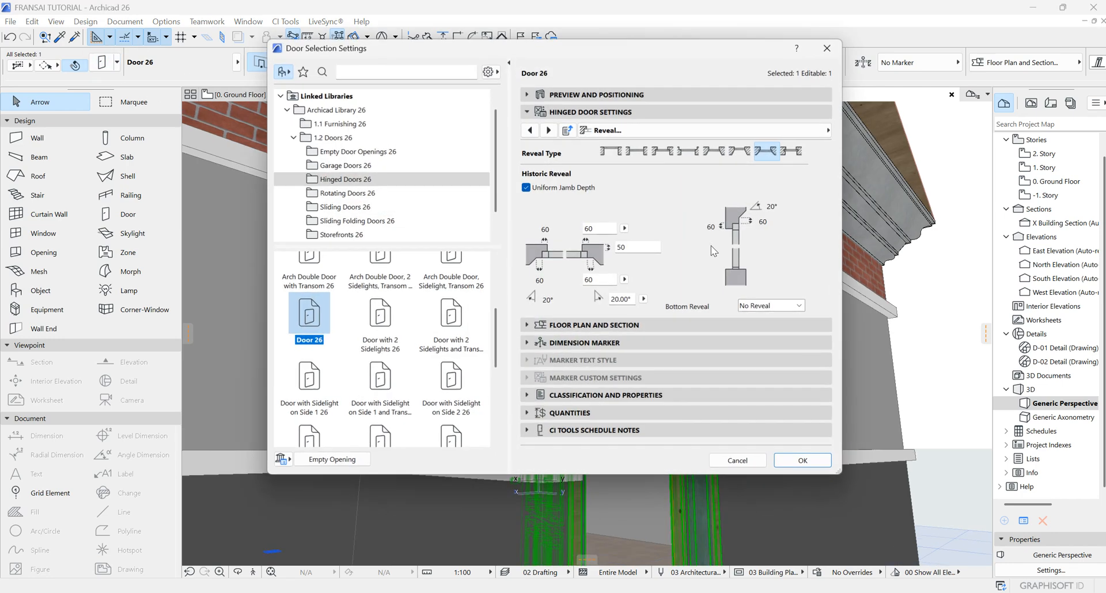
click(545, 130)
click(545, 130)
click(545, 130)
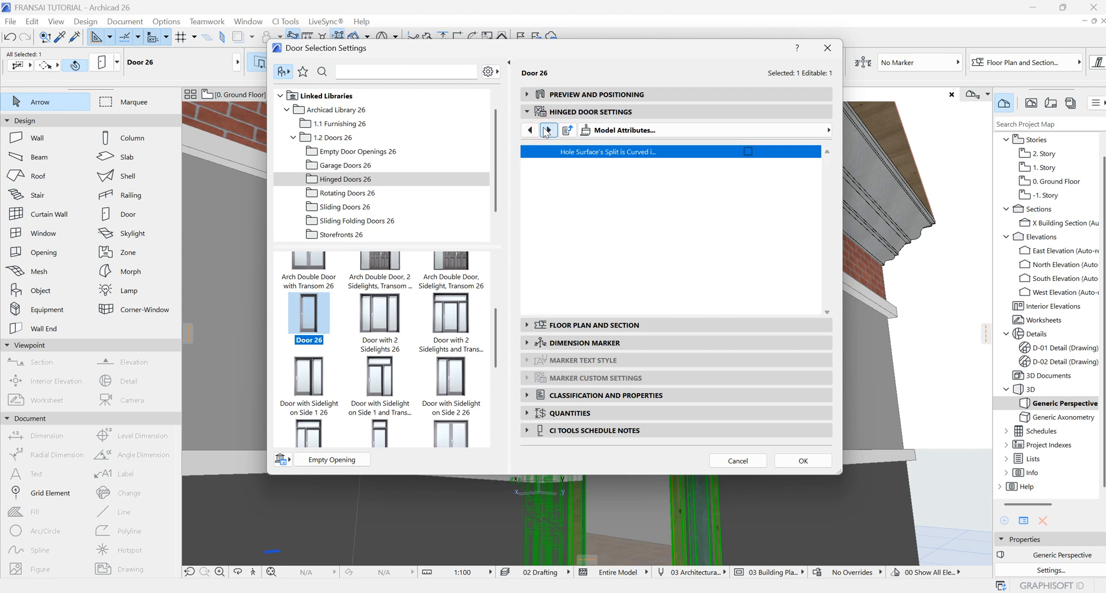
click(545, 131)
click(546, 130)
click(544, 130)
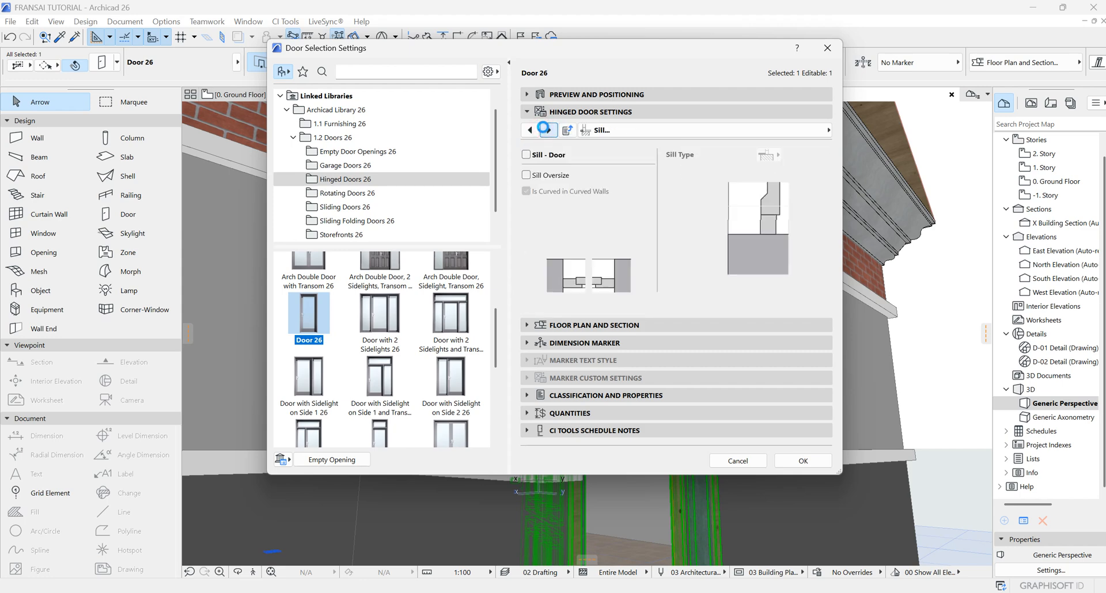
click(531, 127)
click(531, 127)
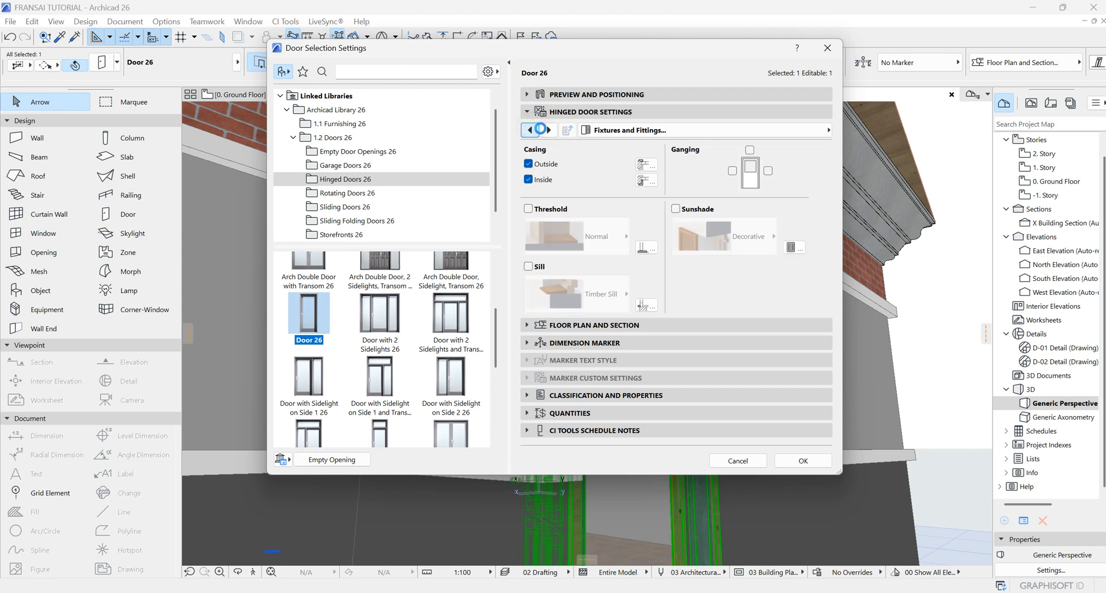
click(553, 129)
click(554, 129)
click(552, 130)
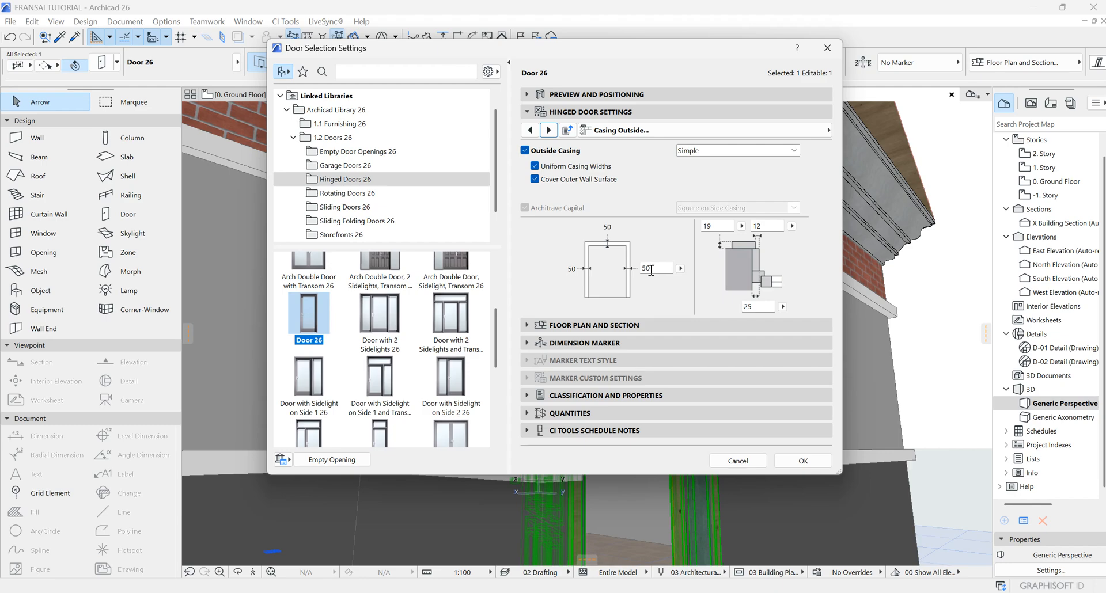
click(524, 150)
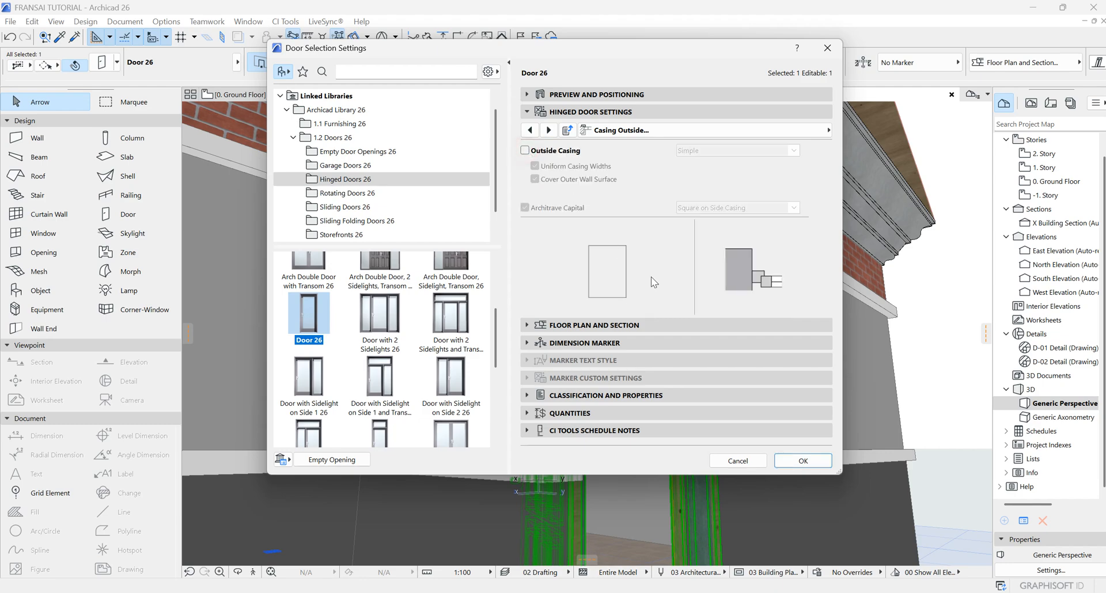
click(801, 461)
scroll(742, 346, up, 5)
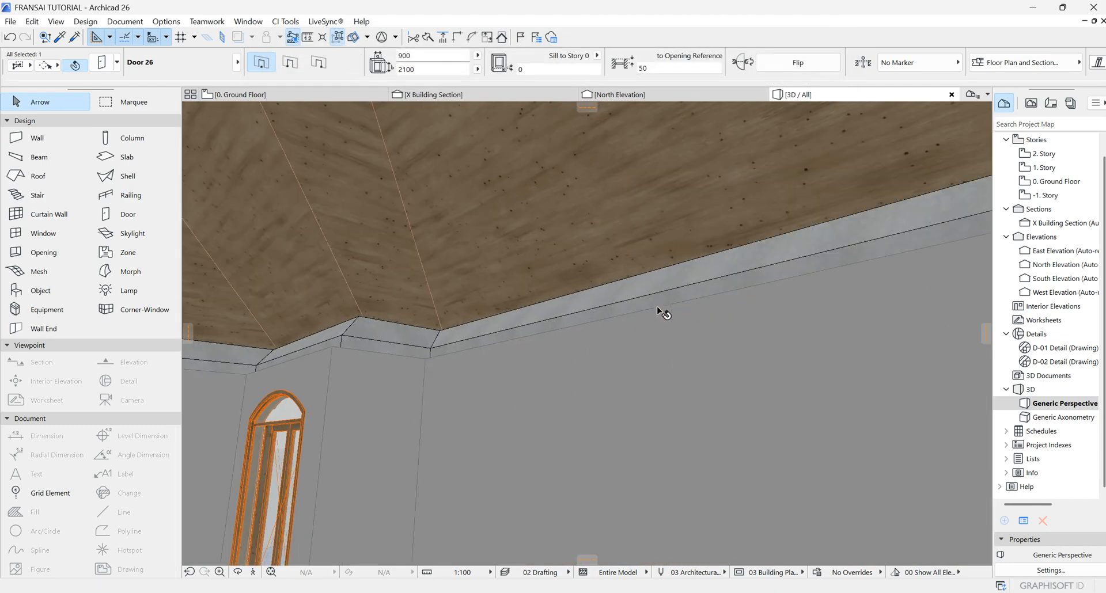
scroll(663, 311, down, 5)
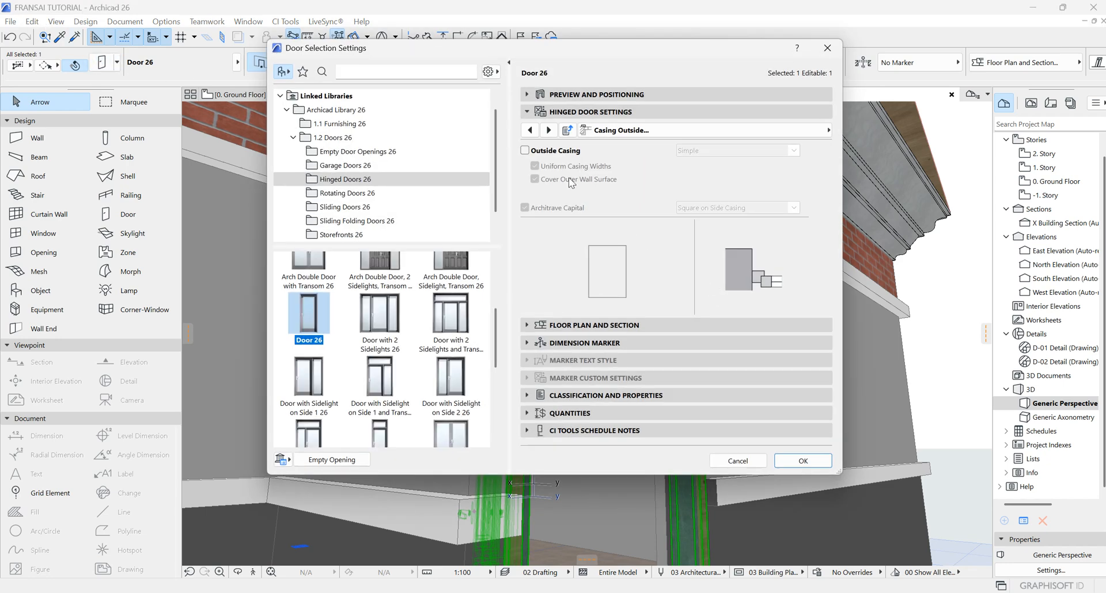
Step: Re-enable the door's Outside Casing and switch off its Inside Casing
click(527, 150)
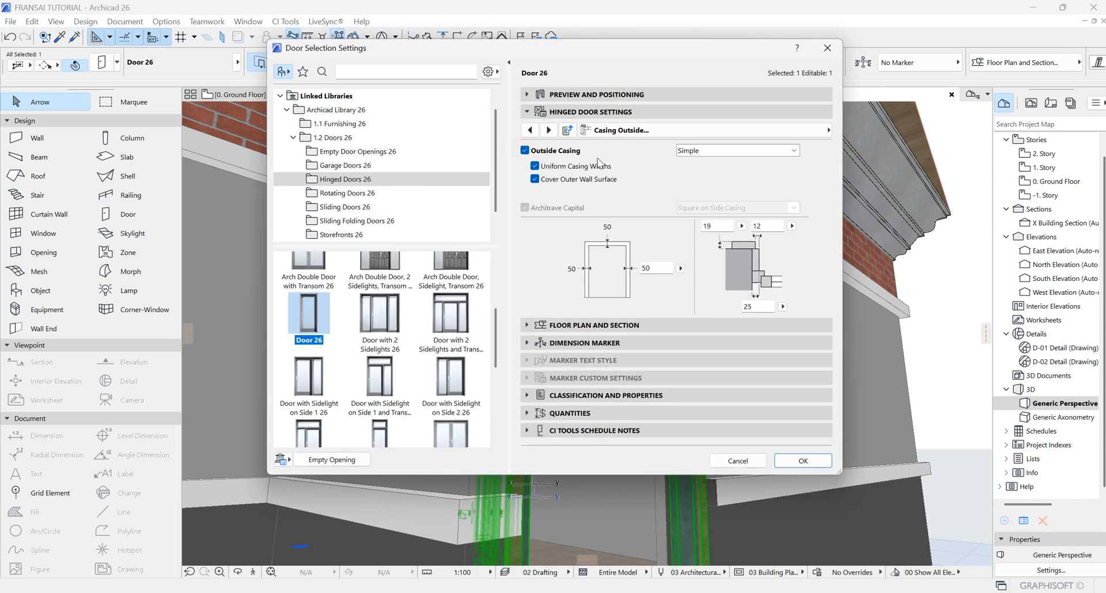
click(548, 130)
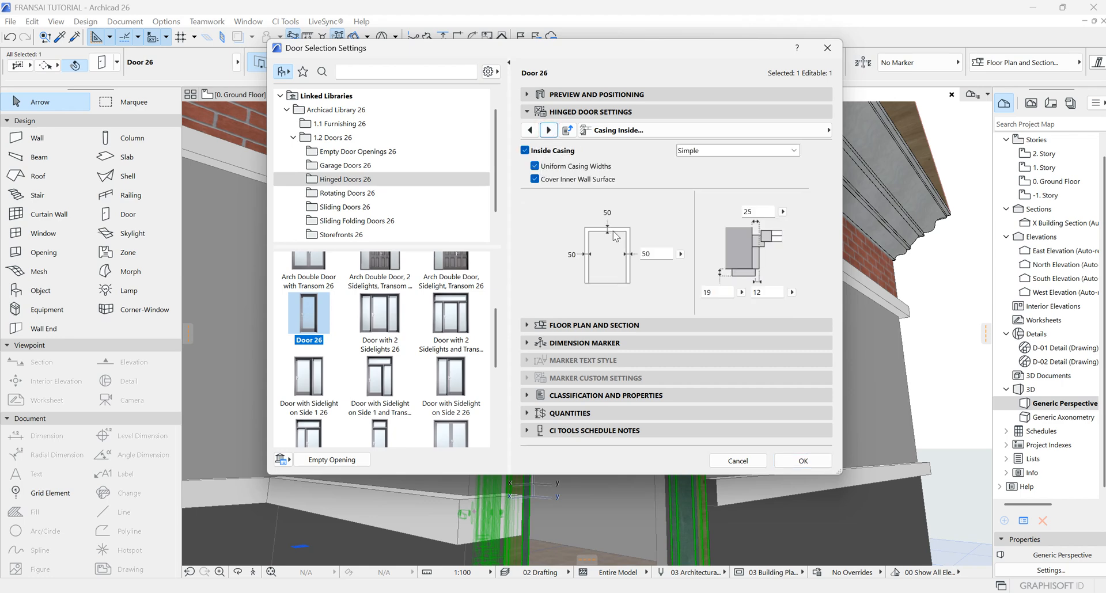
click(525, 151)
click(802, 460)
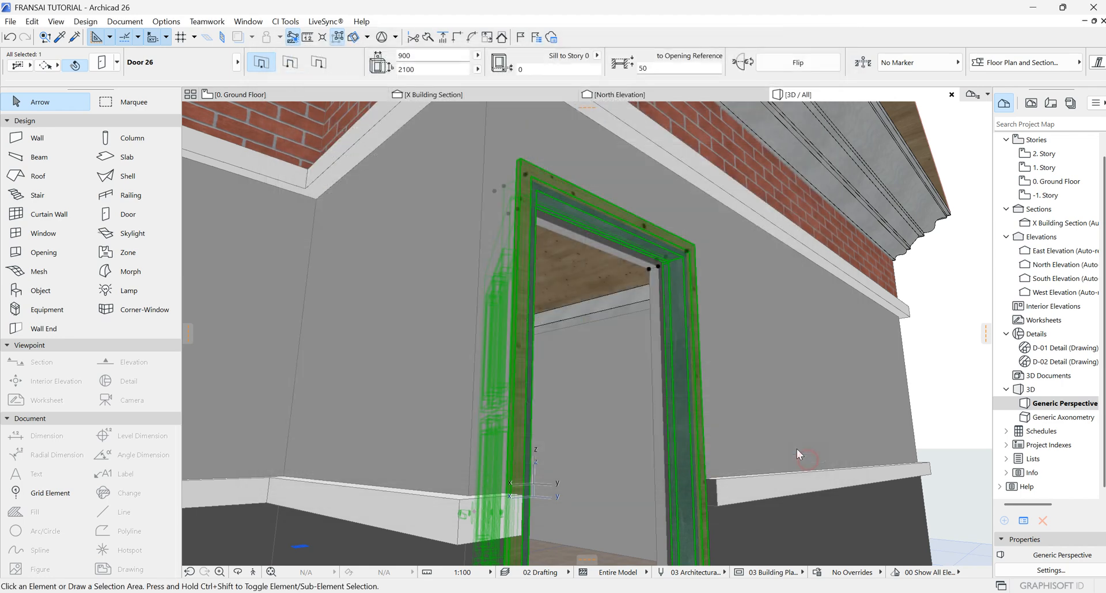
Step: Turn the door's Inside Casing back on
scroll(669, 277, up, 3)
scroll(669, 277, down, 6)
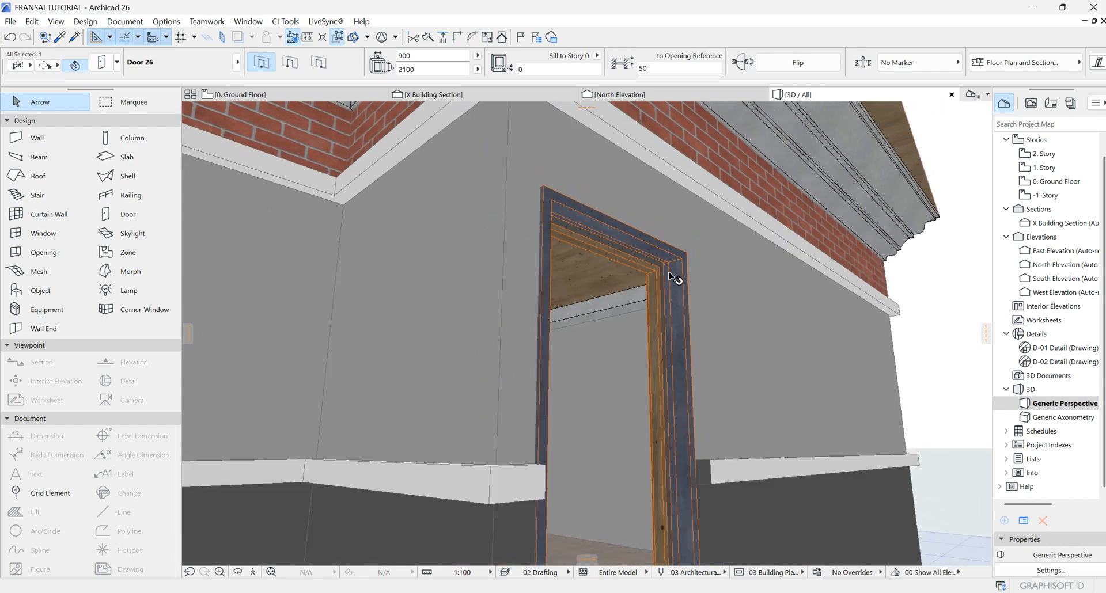
scroll(679, 357, up, 2)
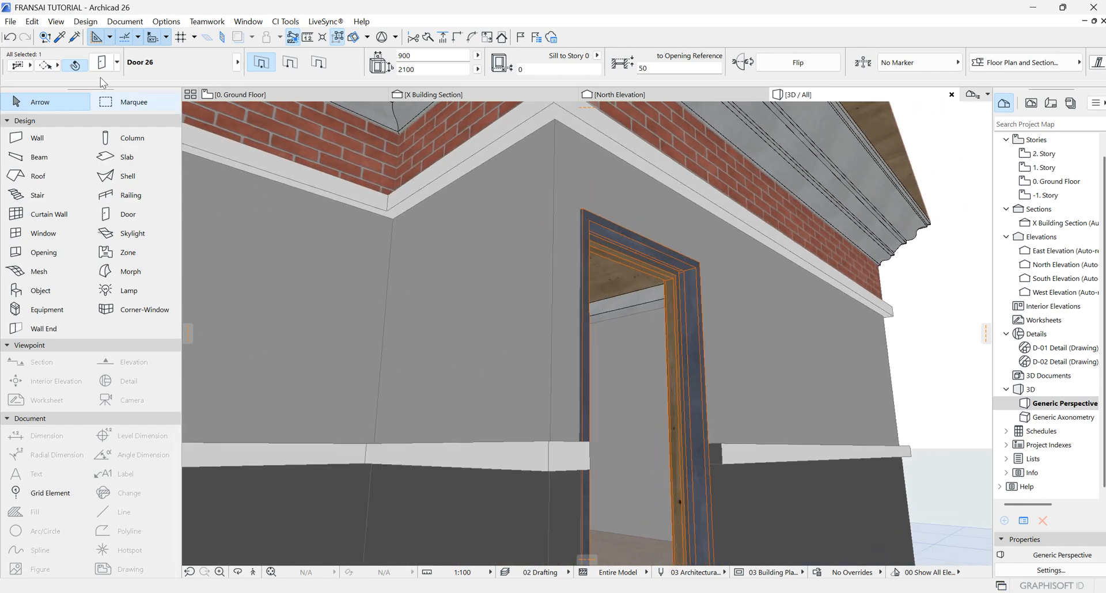
double_click(589, 266)
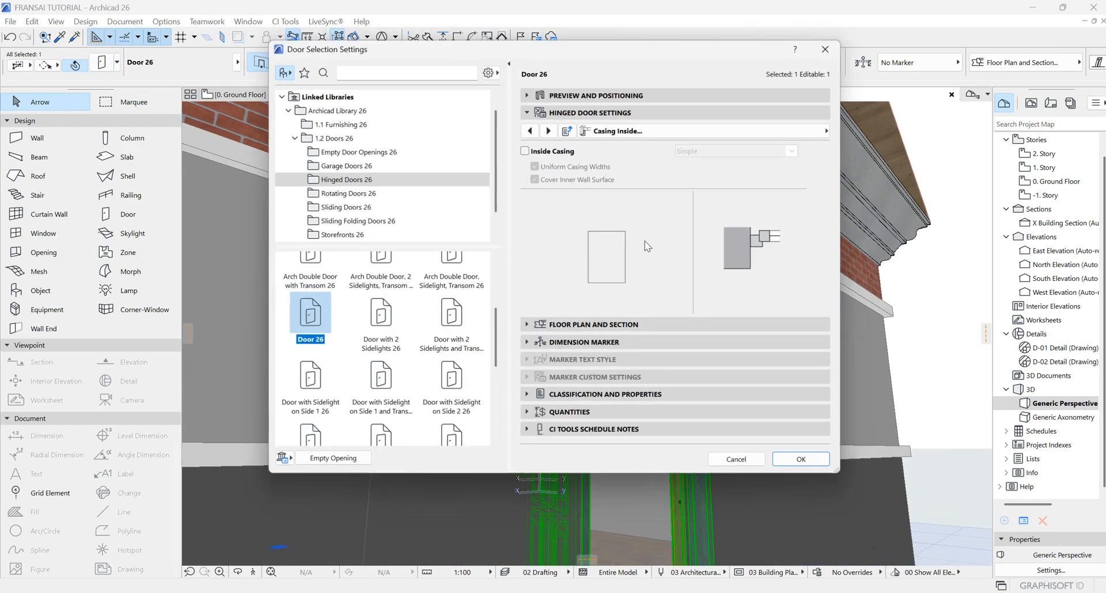
click(525, 151)
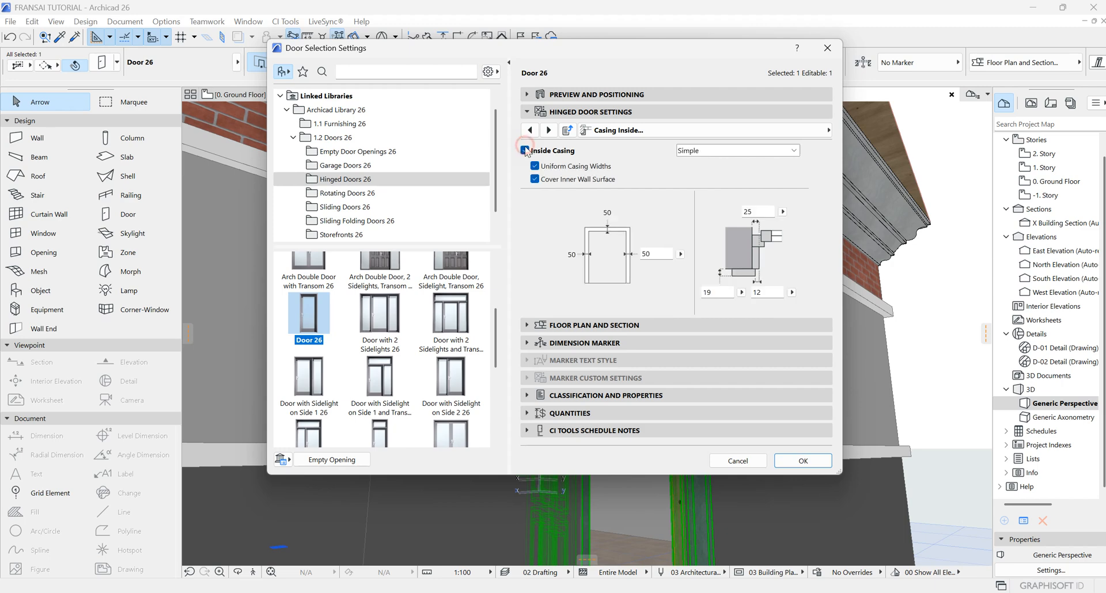
click(802, 460)
Step: Set the door's casing surfaces to Metal - Iron
scroll(561, 218, up, 2)
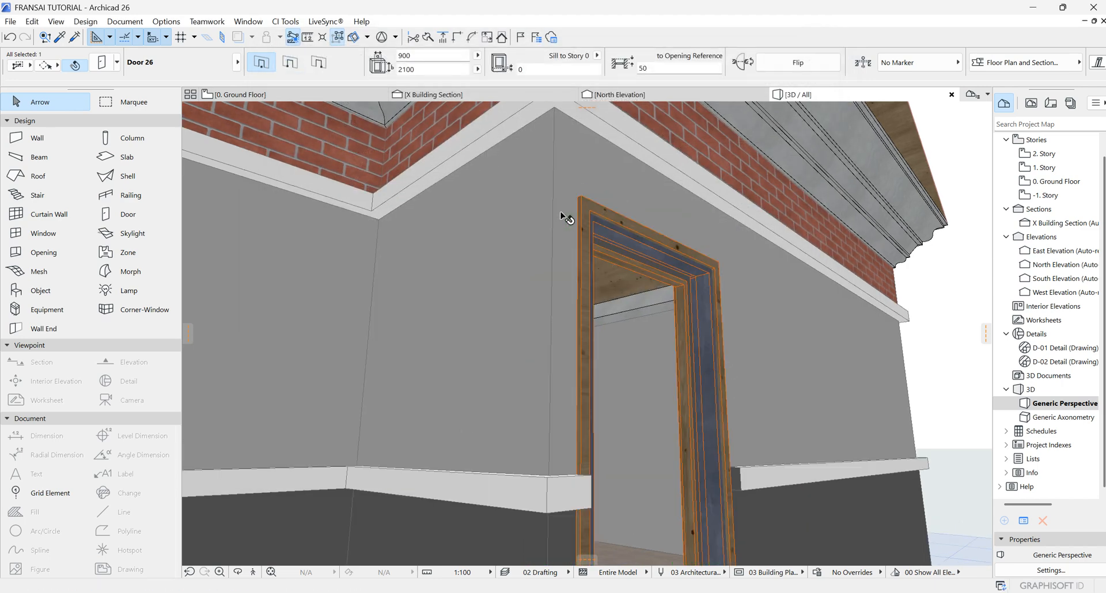
click(103, 64)
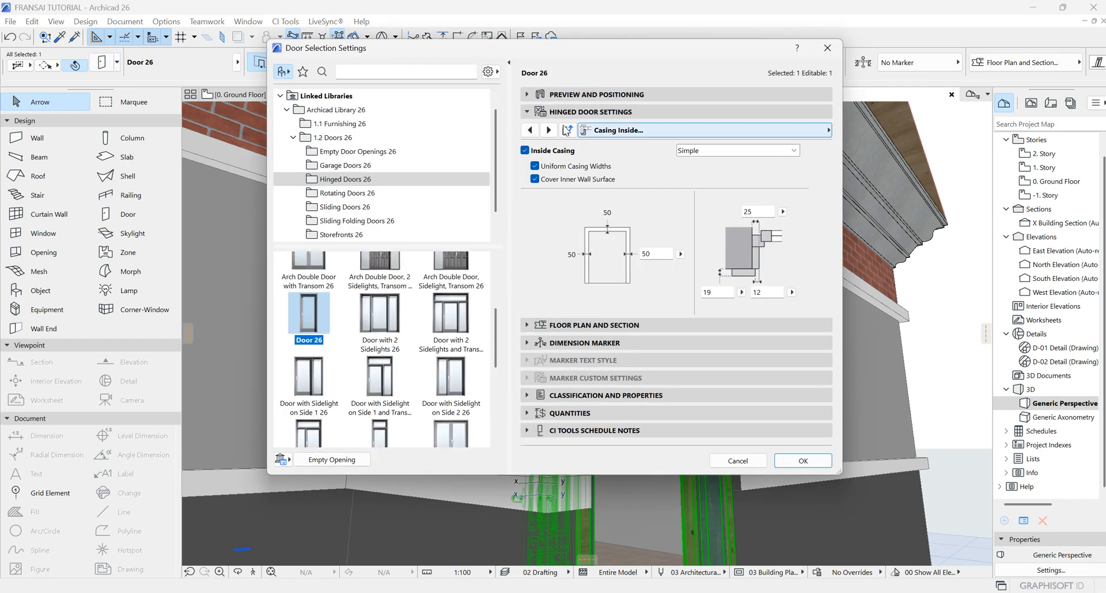
click(547, 130)
click(546, 130)
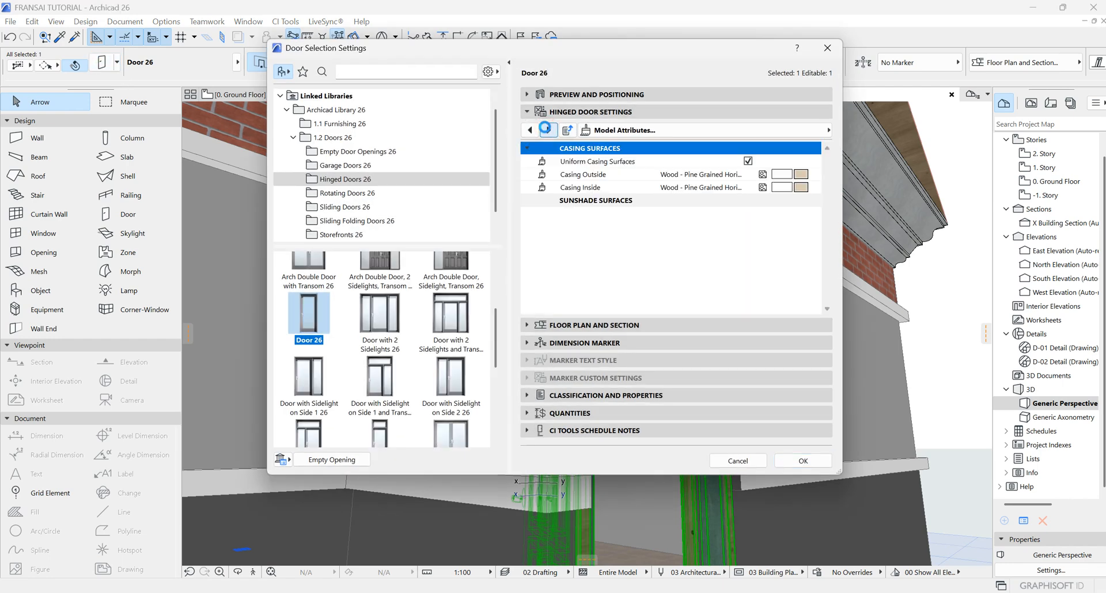
click(800, 174)
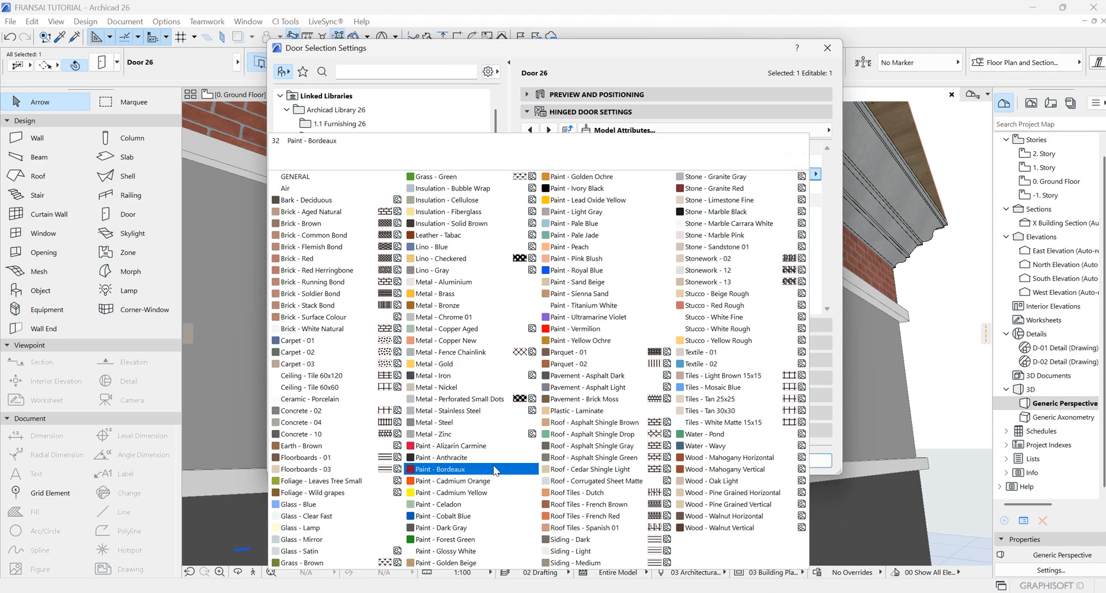
click(436, 375)
click(802, 460)
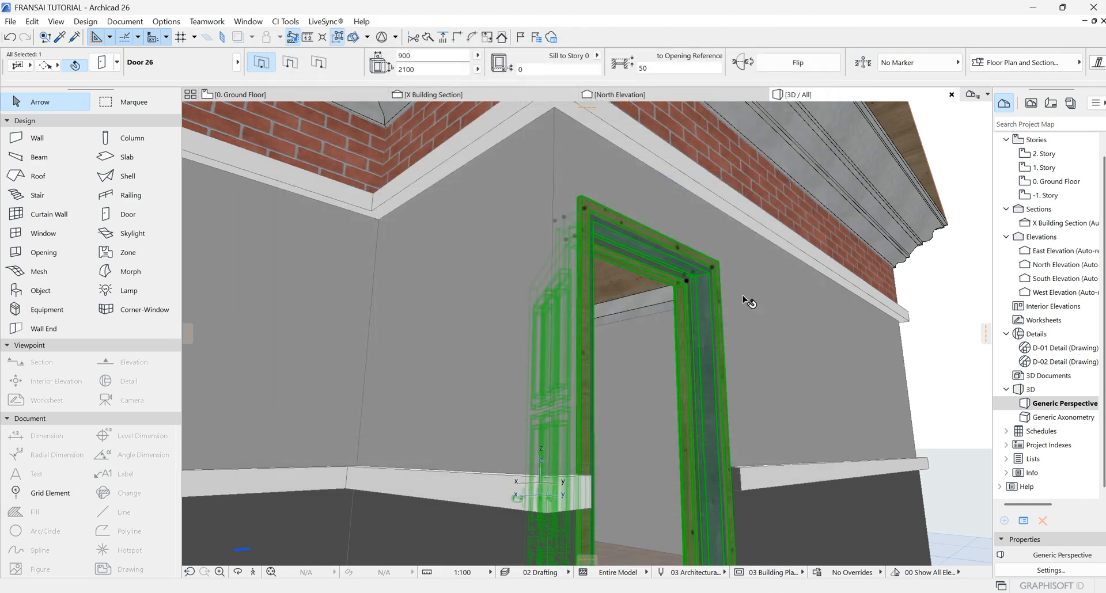
Step: Change the door's casing surfaces to Paint - Glossy White
scroll(713, 276, up, 5)
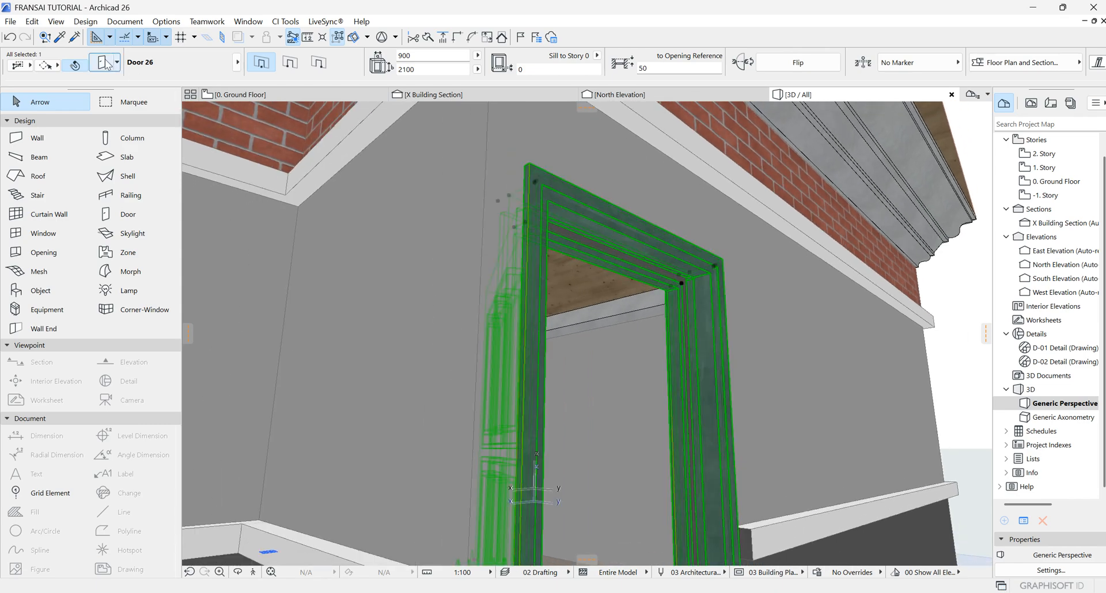
key(ctrl+t)
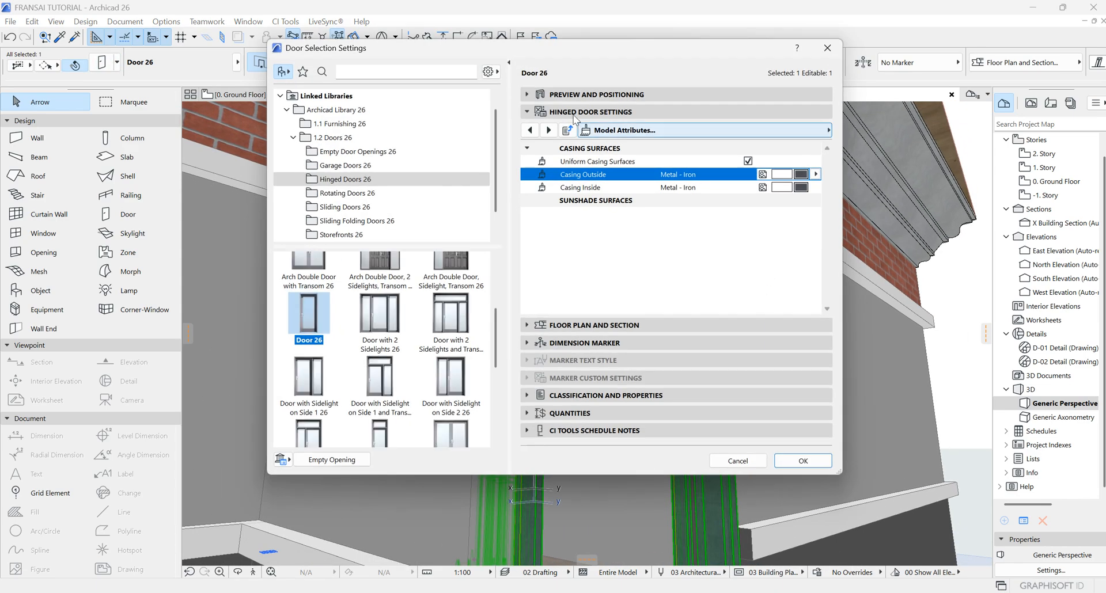
click(801, 175)
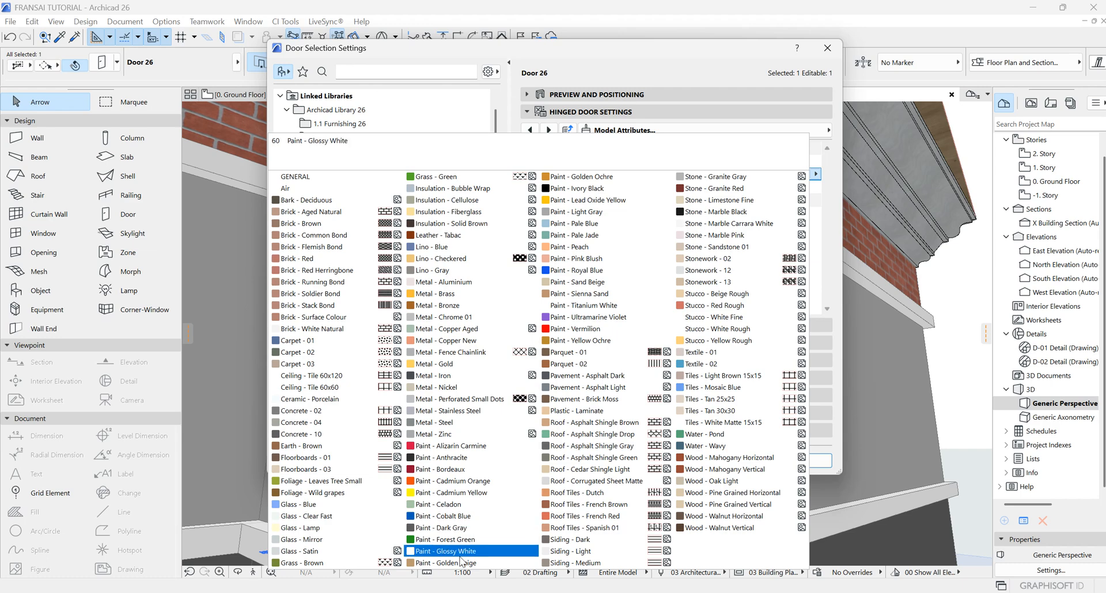
click(523, 548)
click(802, 461)
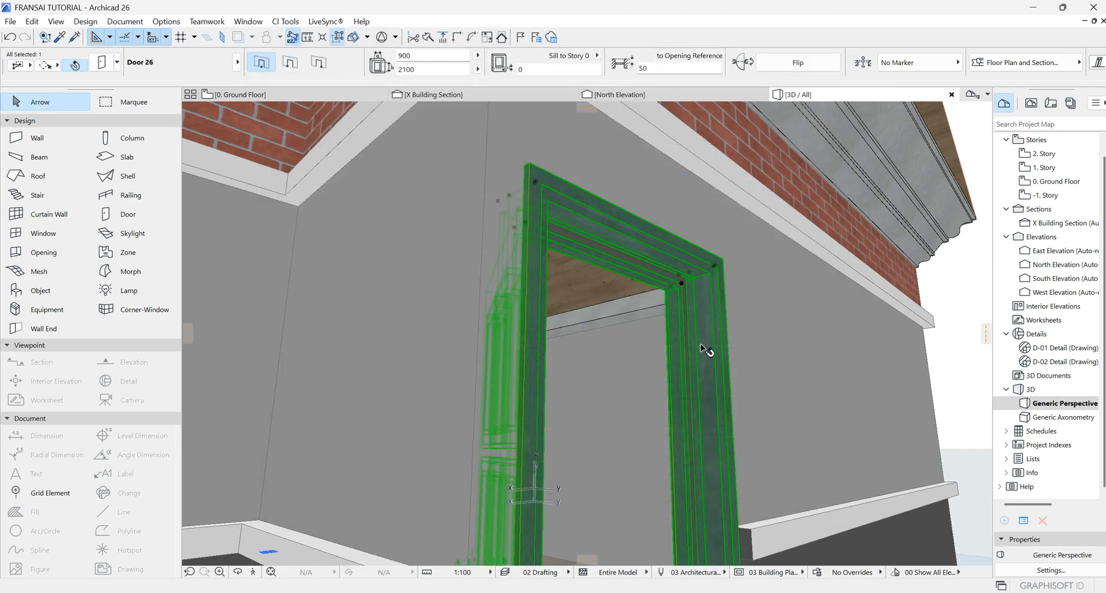
Step: Browse the hinged door settings pages, including Minimal Space, Floor Plan and Section, and Description
scroll(714, 322, down, 5)
scroll(726, 300, up, 5)
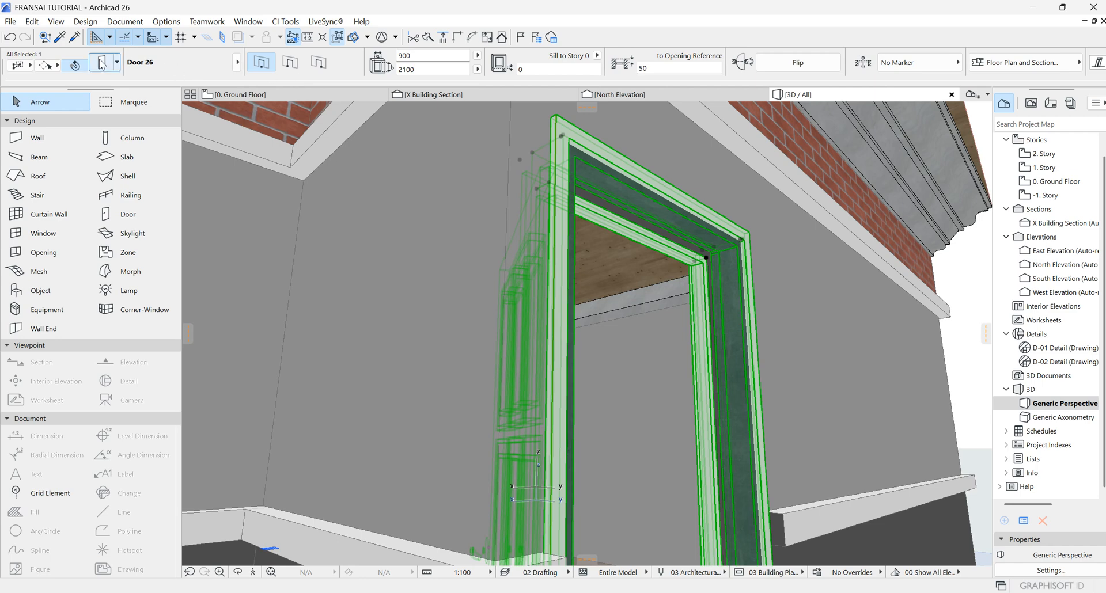
double_click(675, 264)
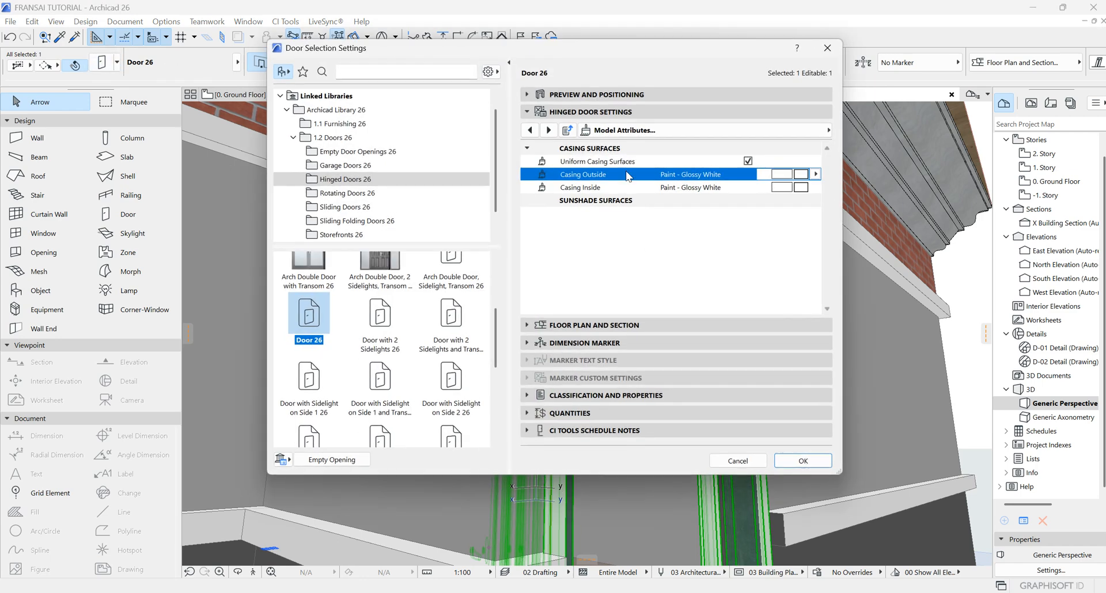
click(547, 130)
click(548, 130)
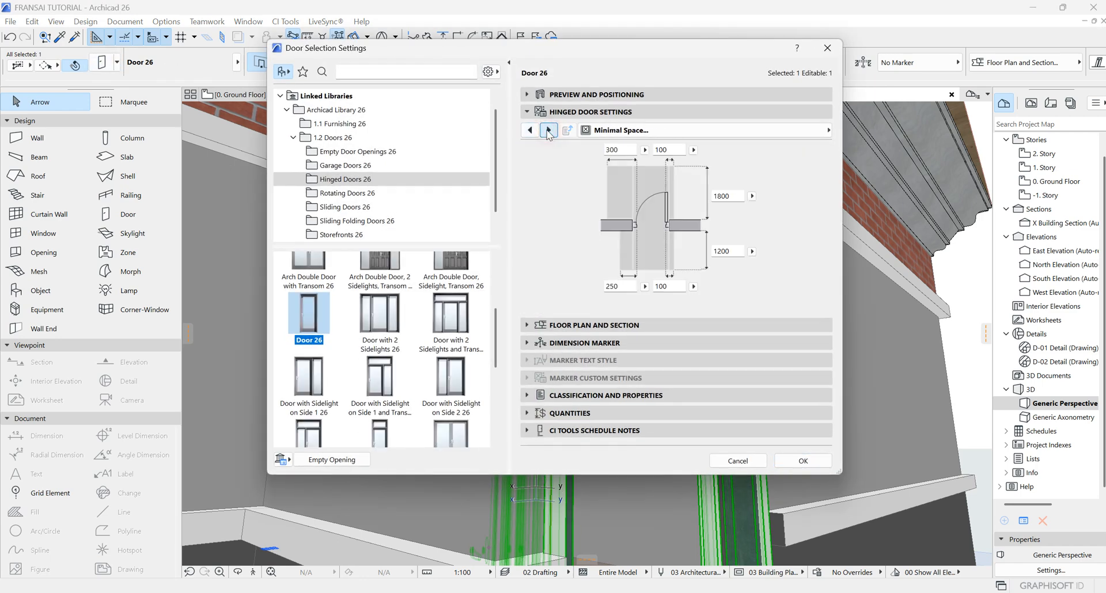
click(531, 132)
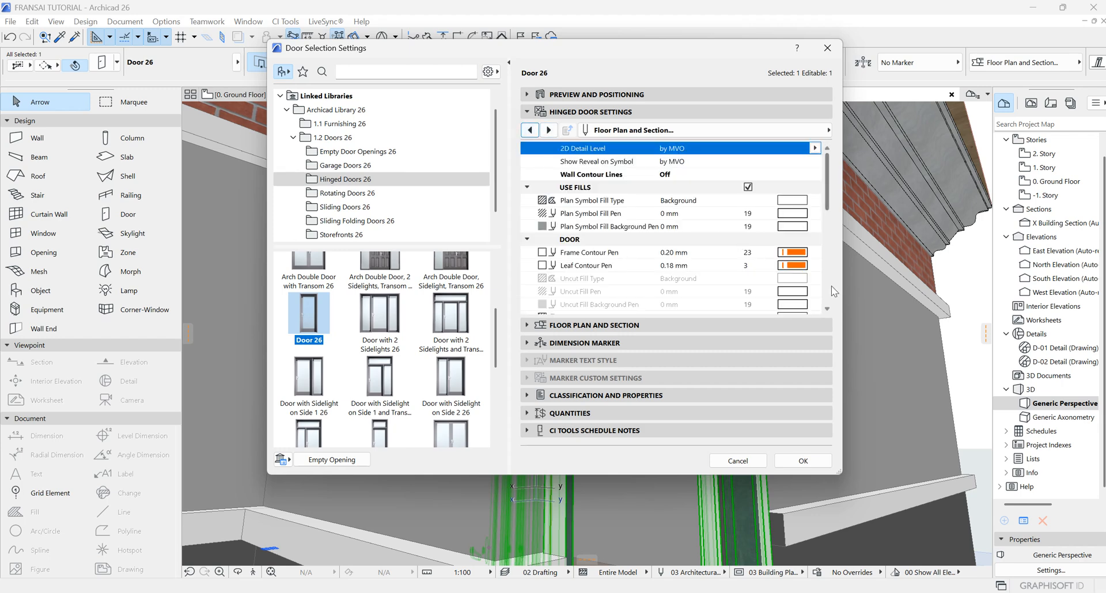
click(548, 130)
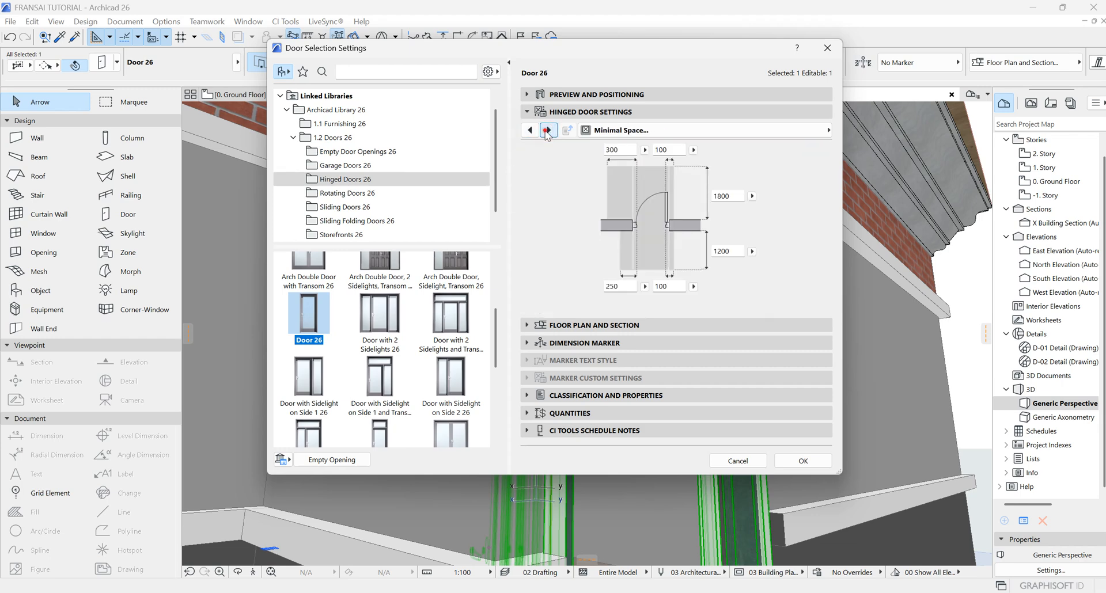
click(547, 130)
click(530, 130)
click(529, 131)
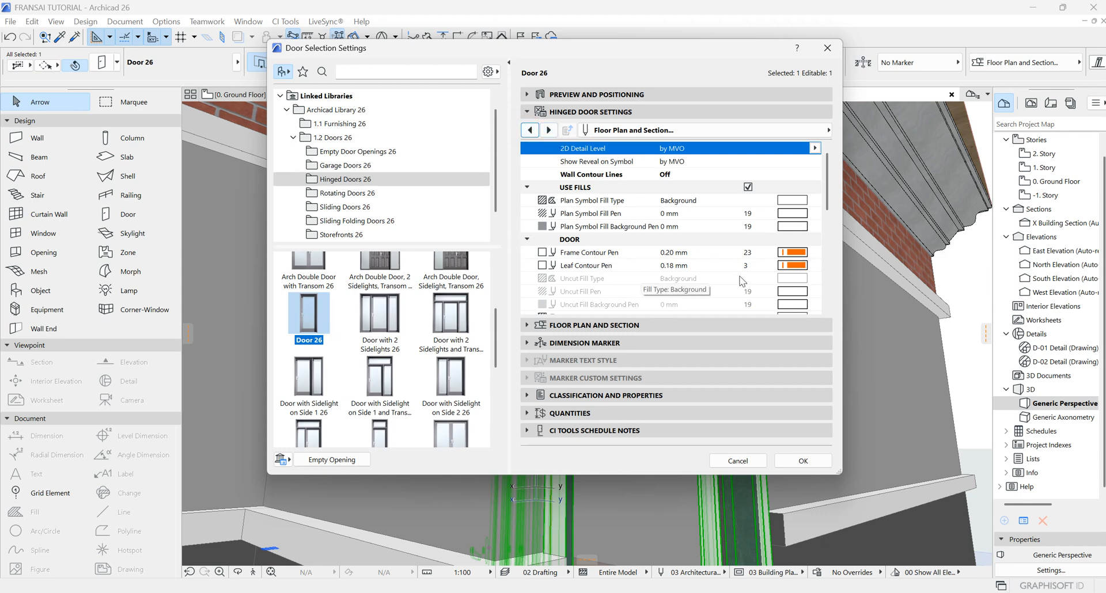
scroll(789, 272, down, 5)
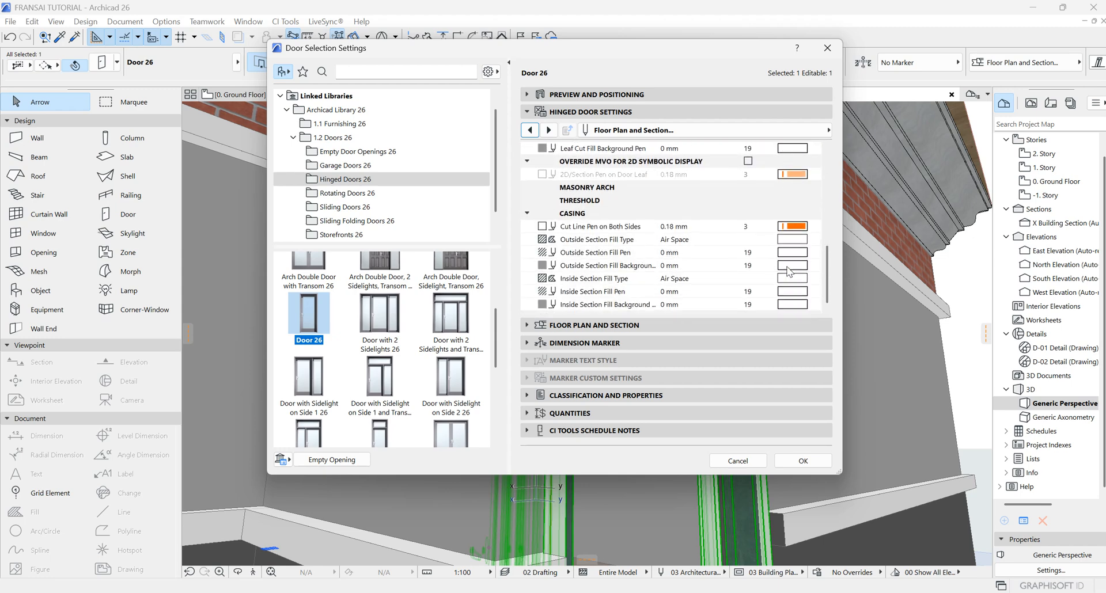
scroll(789, 272, up, 5)
click(549, 131)
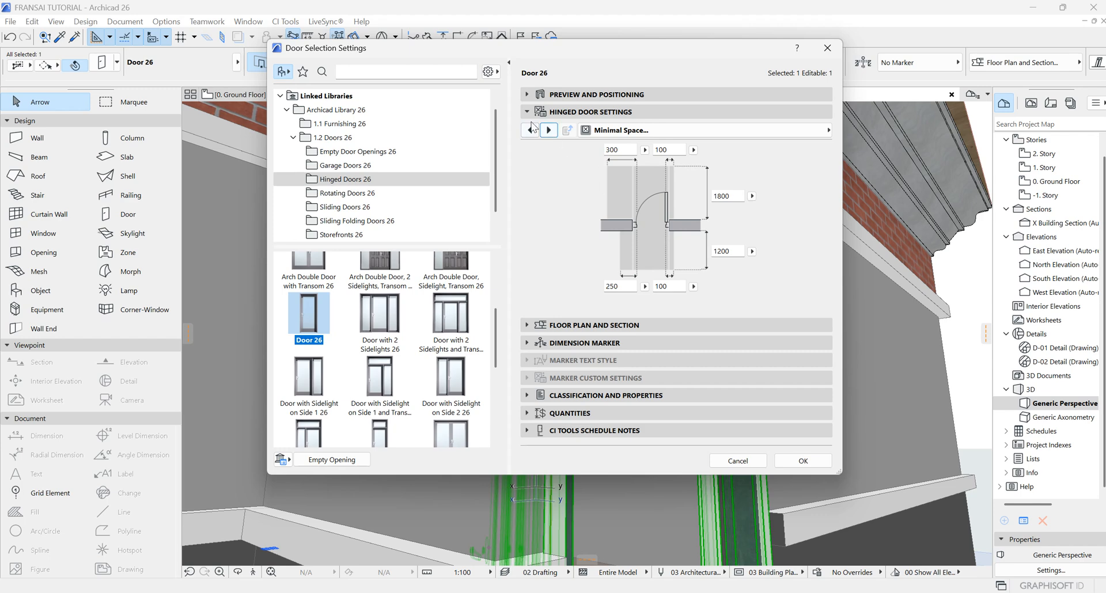
click(548, 131)
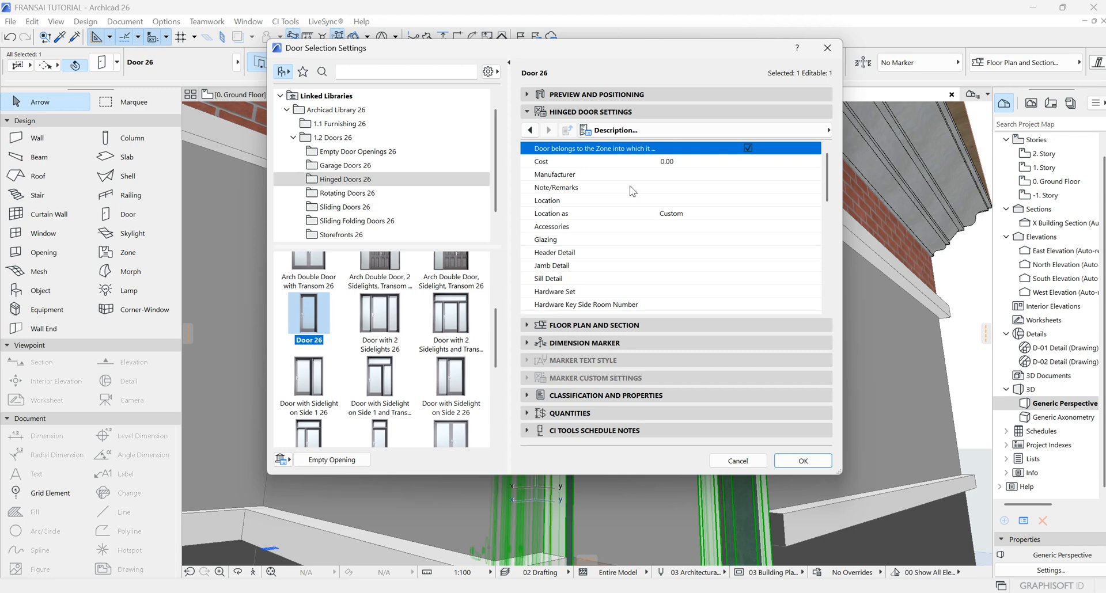
scroll(622, 226, down, 2)
scroll(634, 225, up, 5)
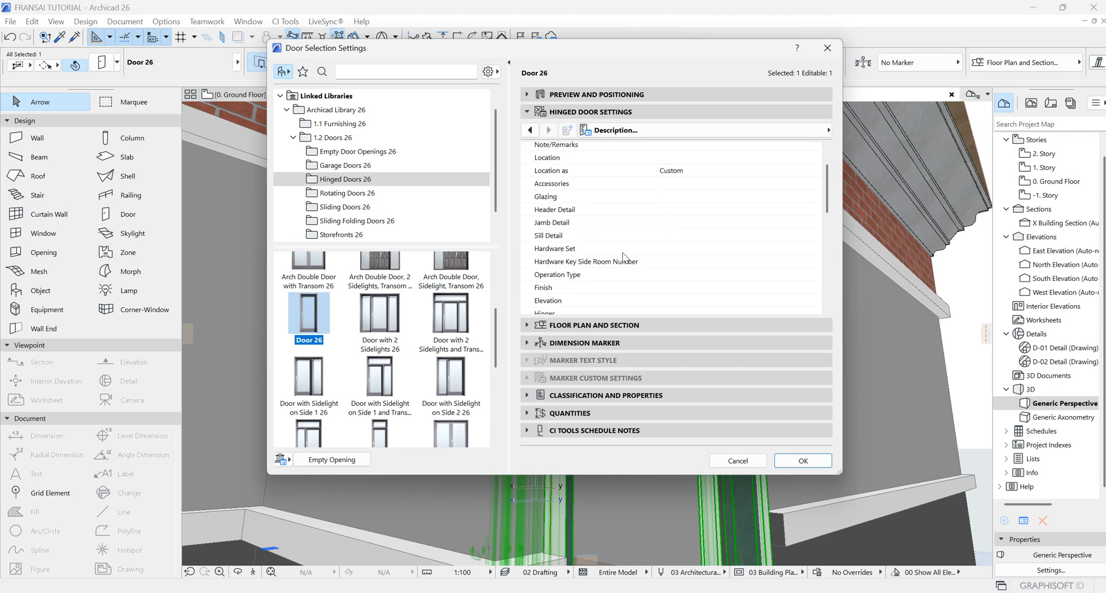
scroll(669, 201, down, 5)
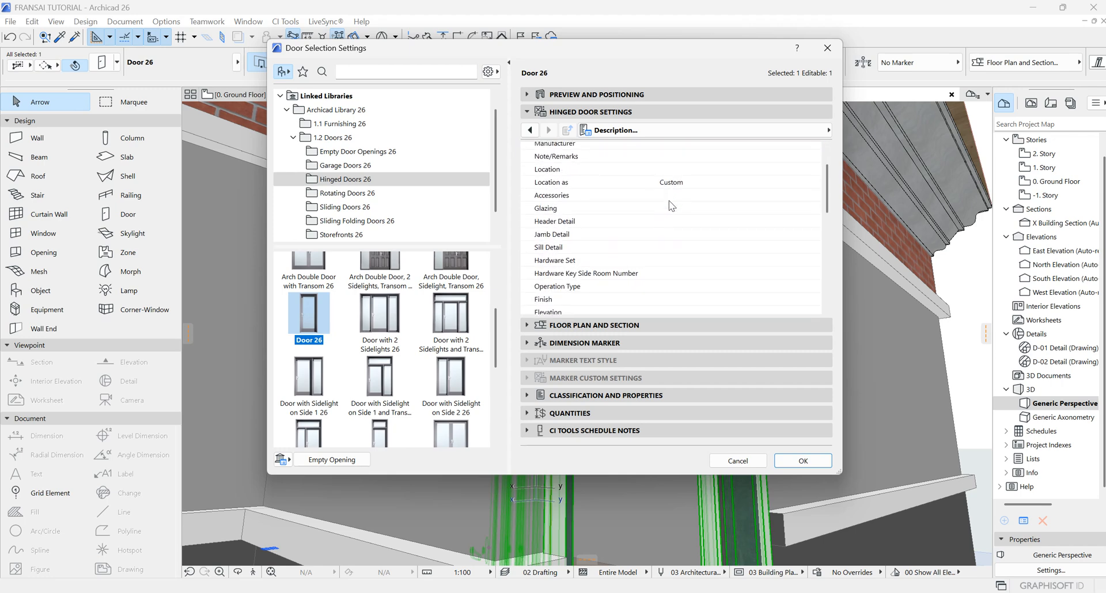
Step: Override the door's symbol line types and pens in its floor plan display, setting Symbol Line Pen to pen 1
click(647, 326)
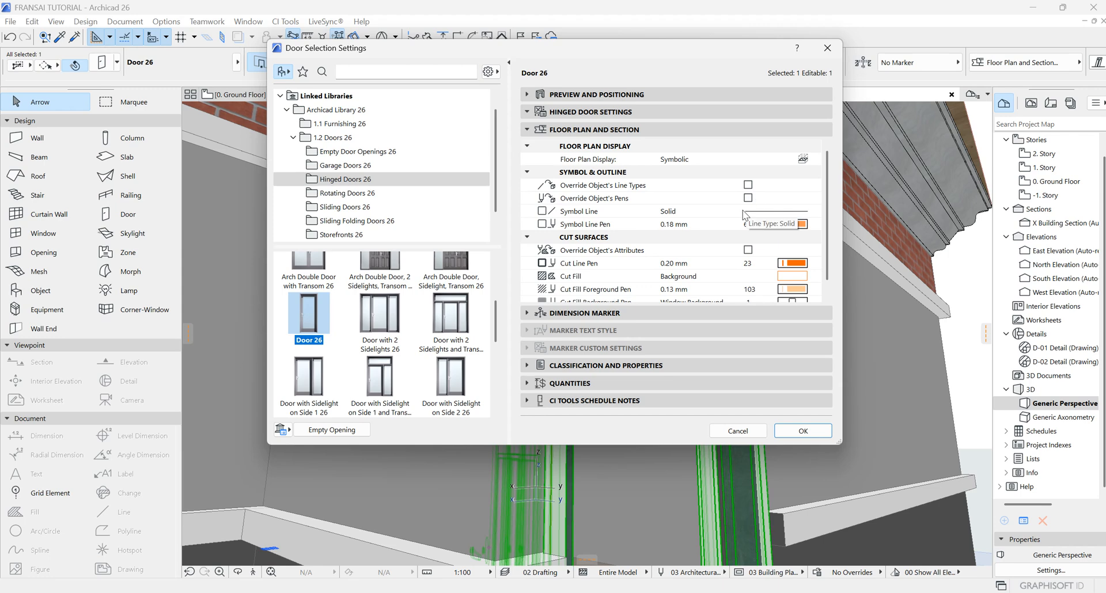
scroll(743, 215, down, 1)
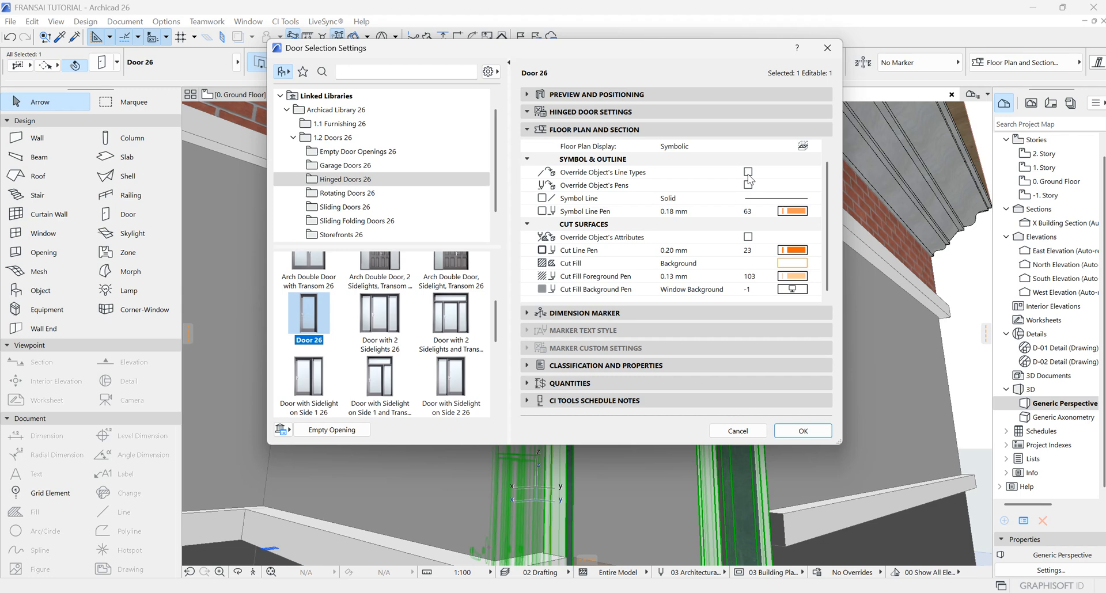
click(747, 172)
click(747, 185)
click(797, 212)
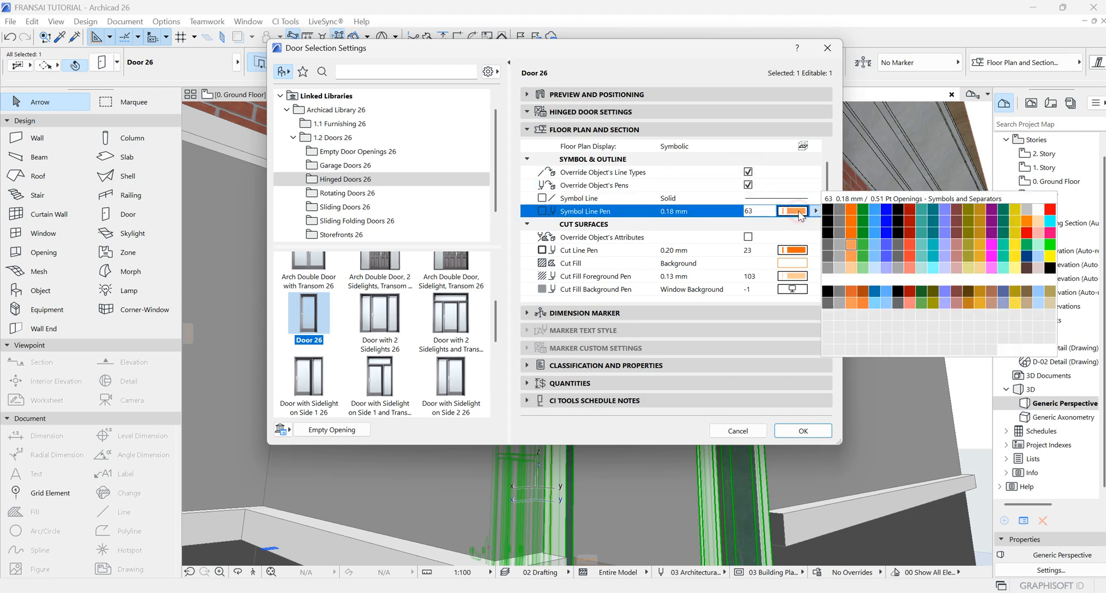
click(821, 225)
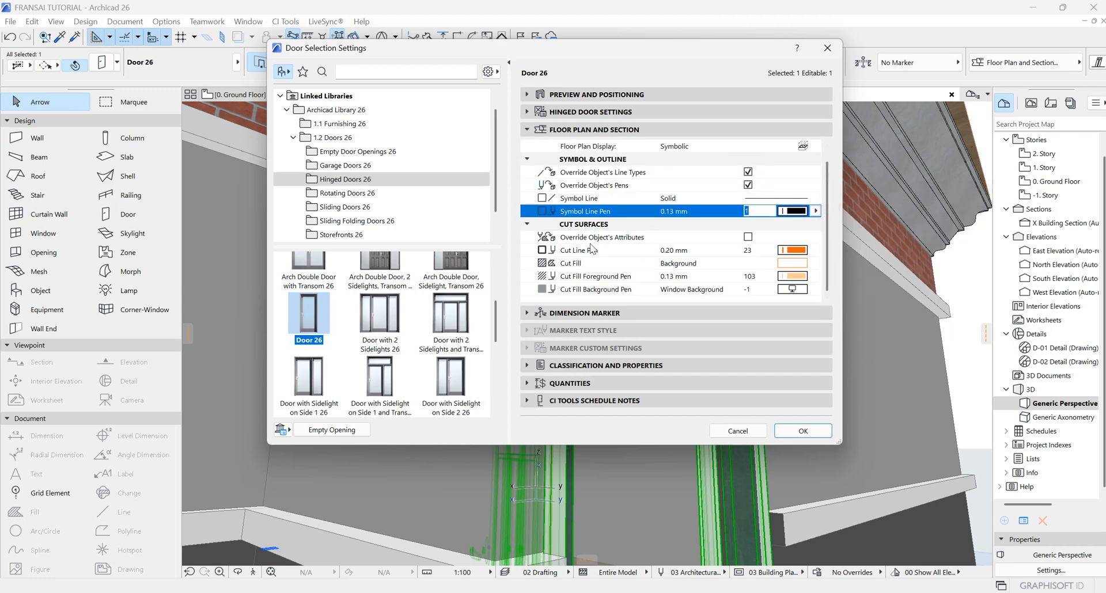
Step: Set the door's Cut Line Pen to pen 1 and override the object's cut surface attributes
click(801, 251)
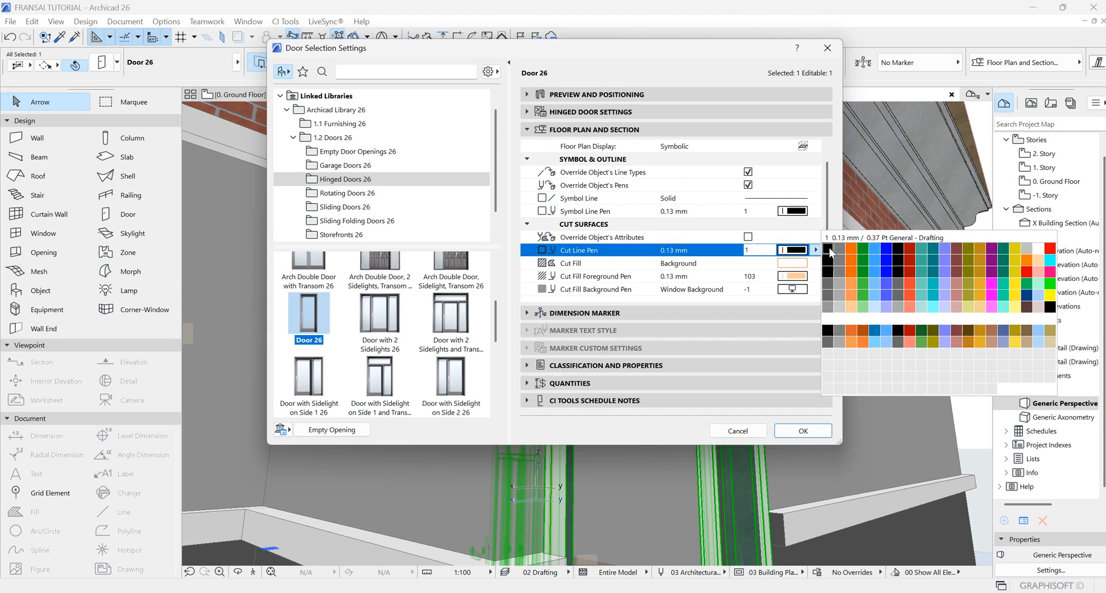
click(822, 237)
click(748, 237)
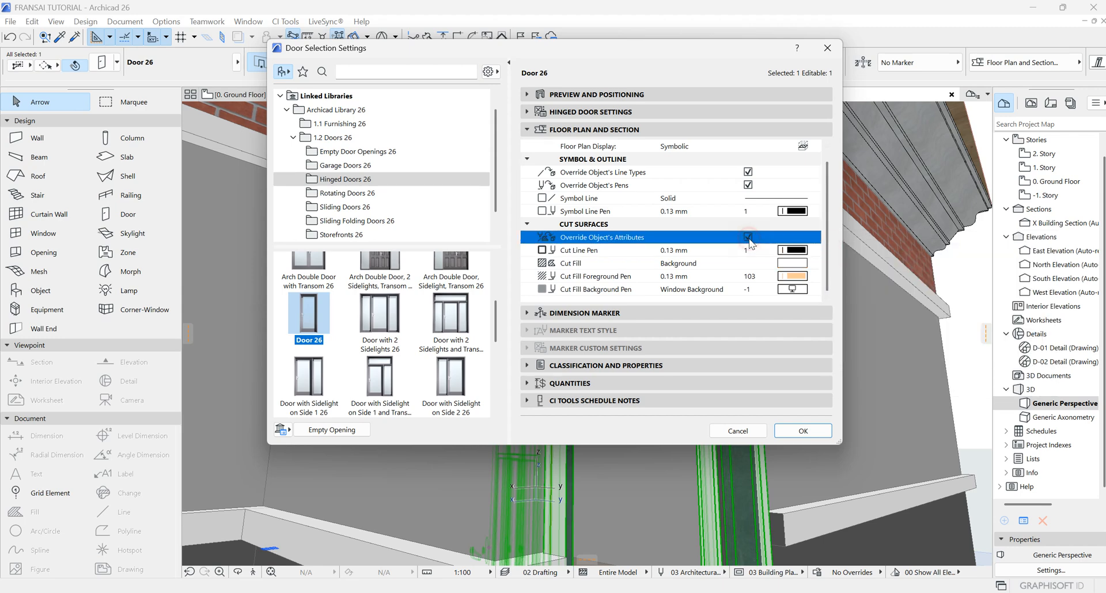
click(799, 432)
Step: Orbit the 3D view to examine the door from outside
scroll(744, 373, down, 4)
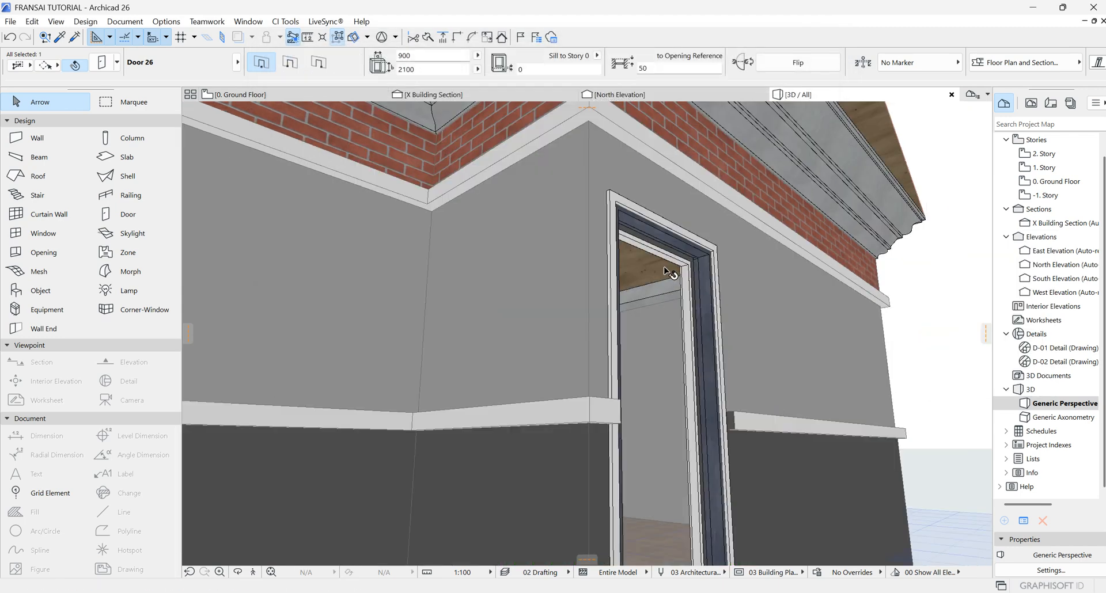
click(238, 572)
drag(345, 460, 453, 430)
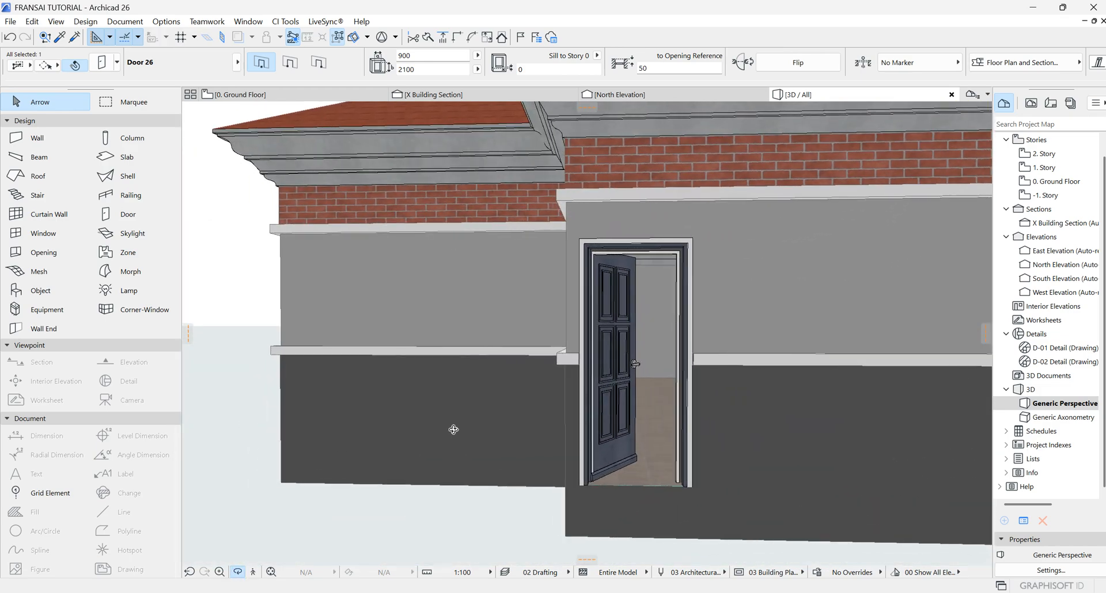
Step: Orbit the 3D view to look through the open door into the interior
drag(593, 365, 634, 346)
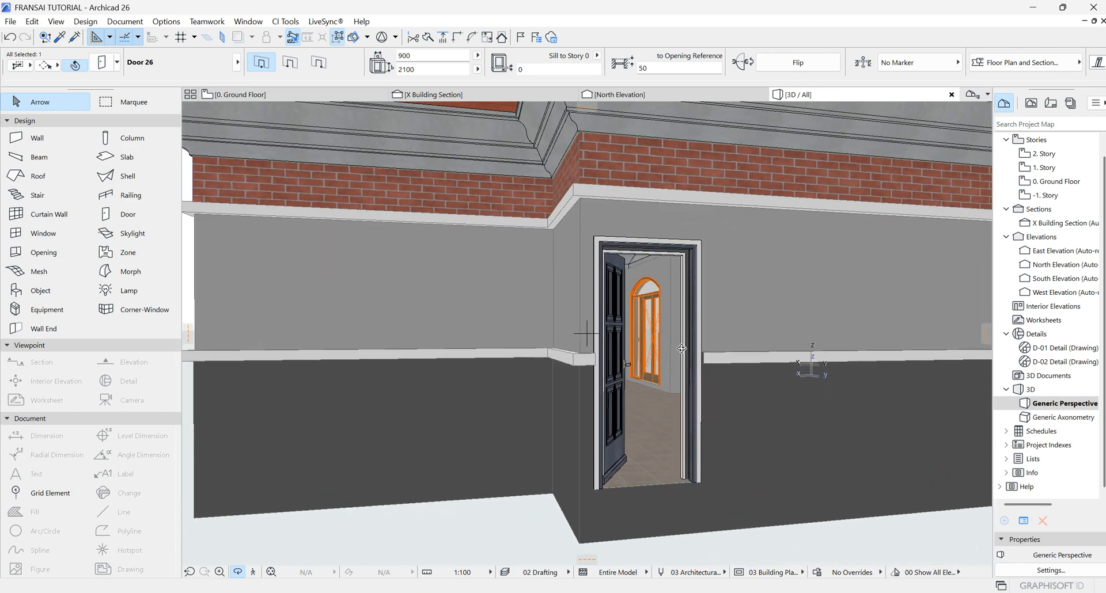
scroll(681, 348, up, 10)
scroll(617, 332, down, 5)
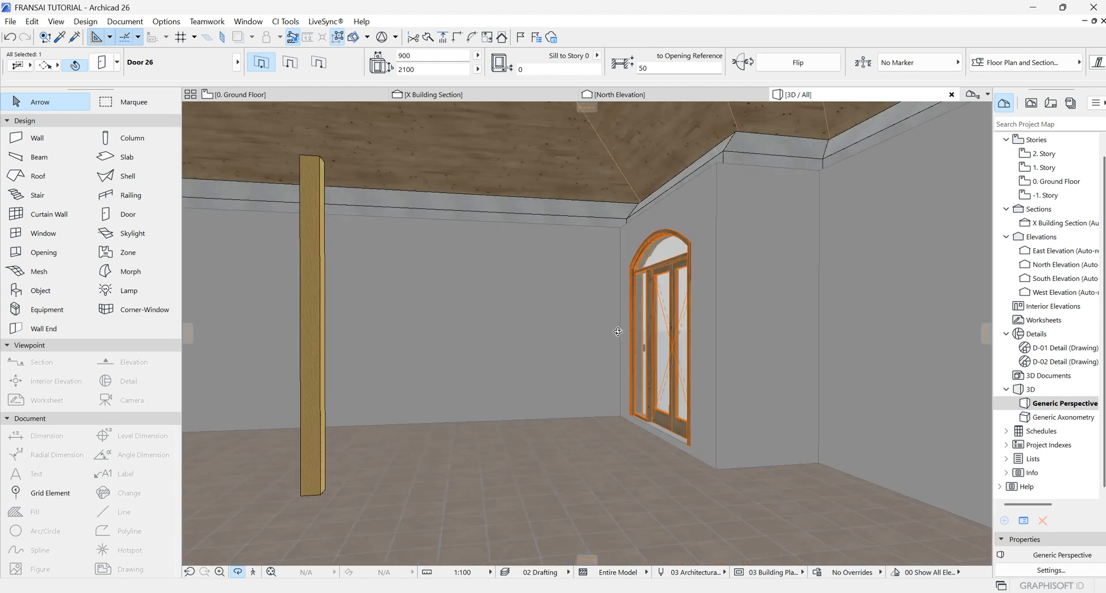
scroll(618, 332, down, 8)
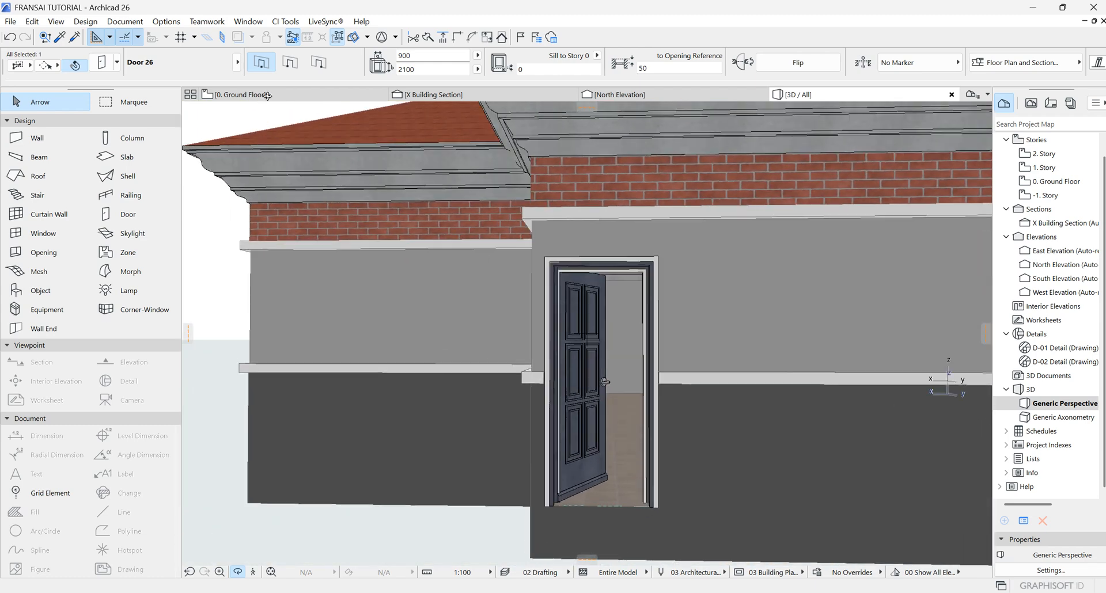
Step: Open the selected door's settings and review its Dimension Marker, Classification and Properties, and Quantities pages
double_click(603, 381)
click(577, 314)
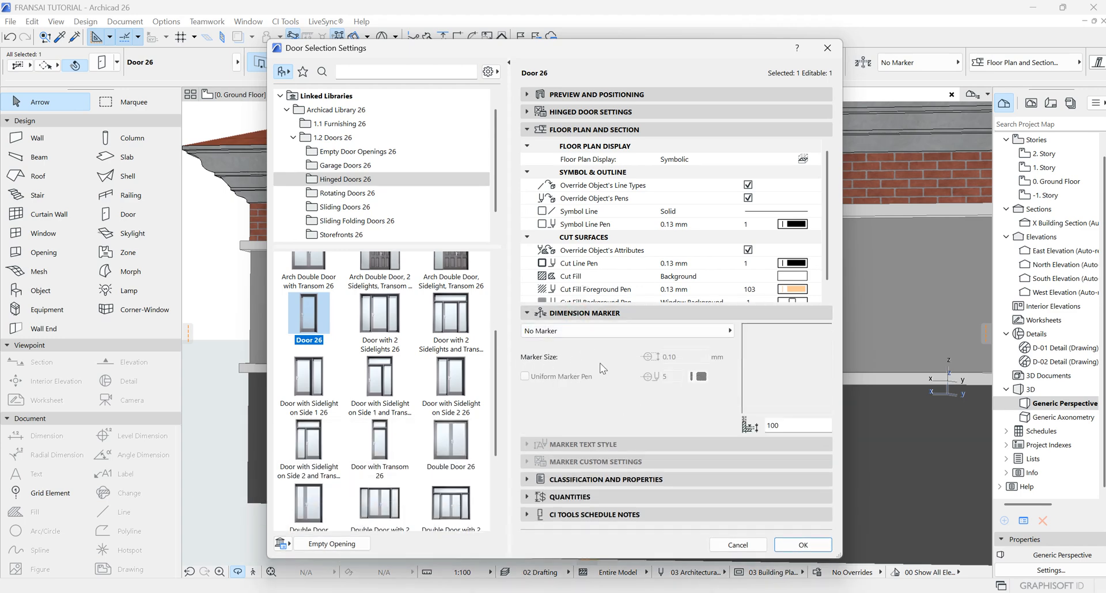
click(595, 475)
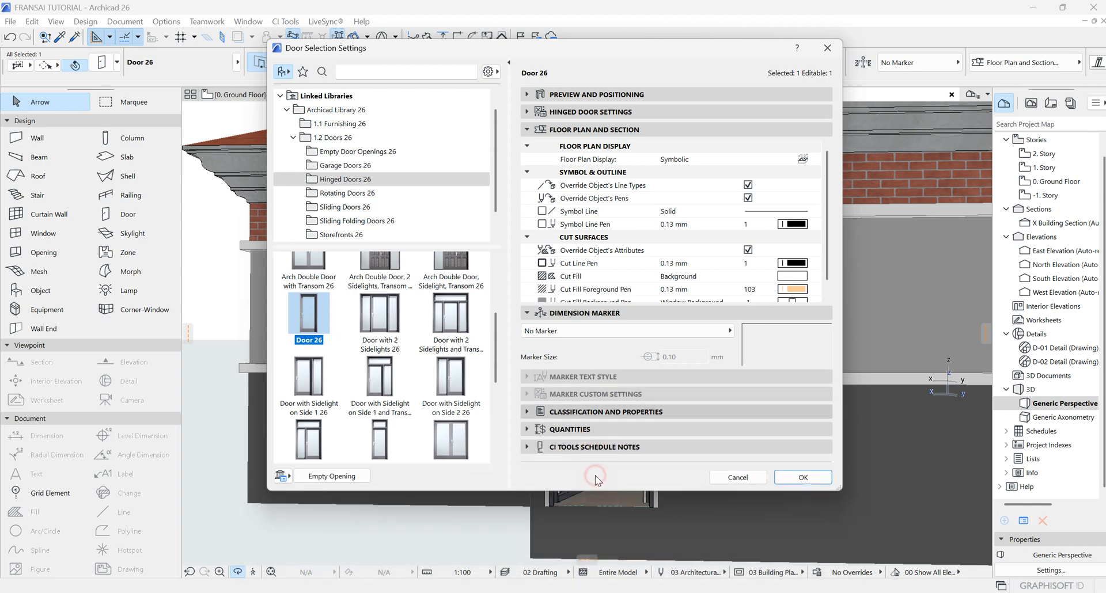
scroll(670, 476, down, 5)
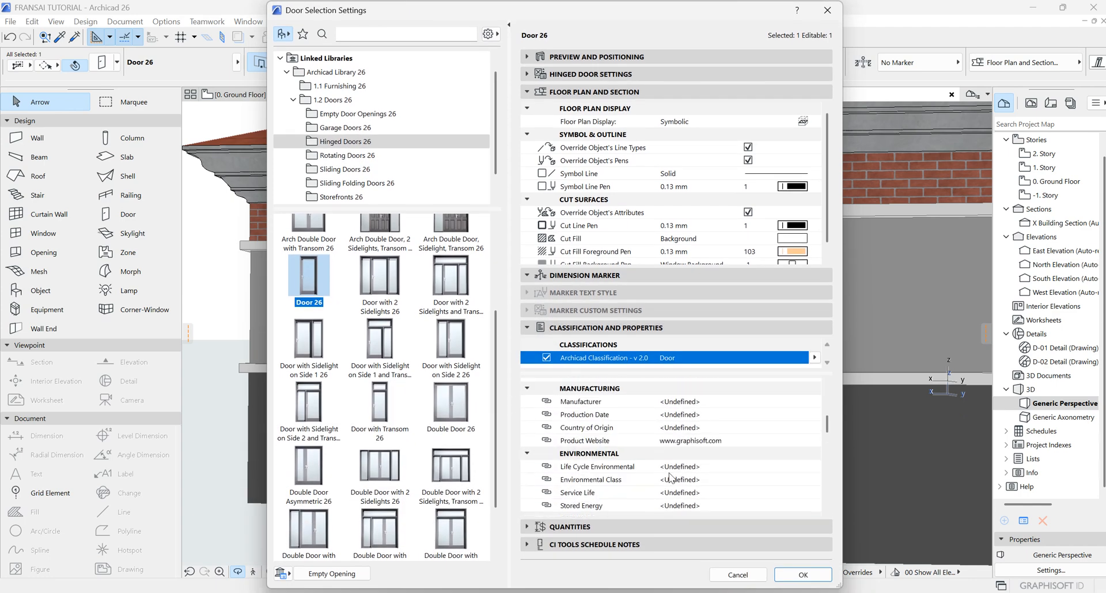
scroll(662, 461, down, 5)
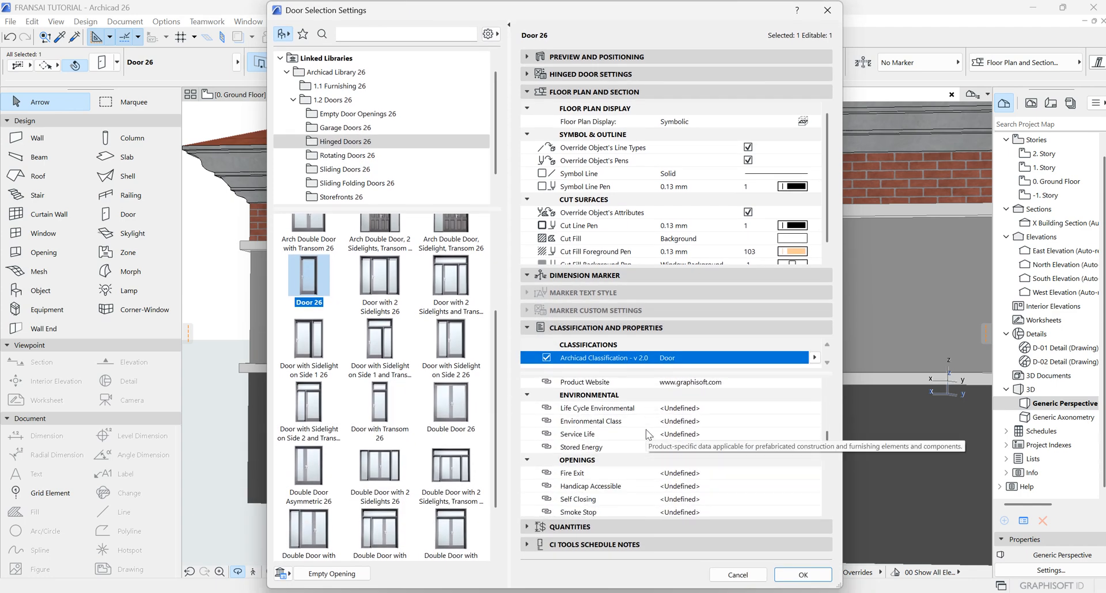
scroll(654, 441, down, 5)
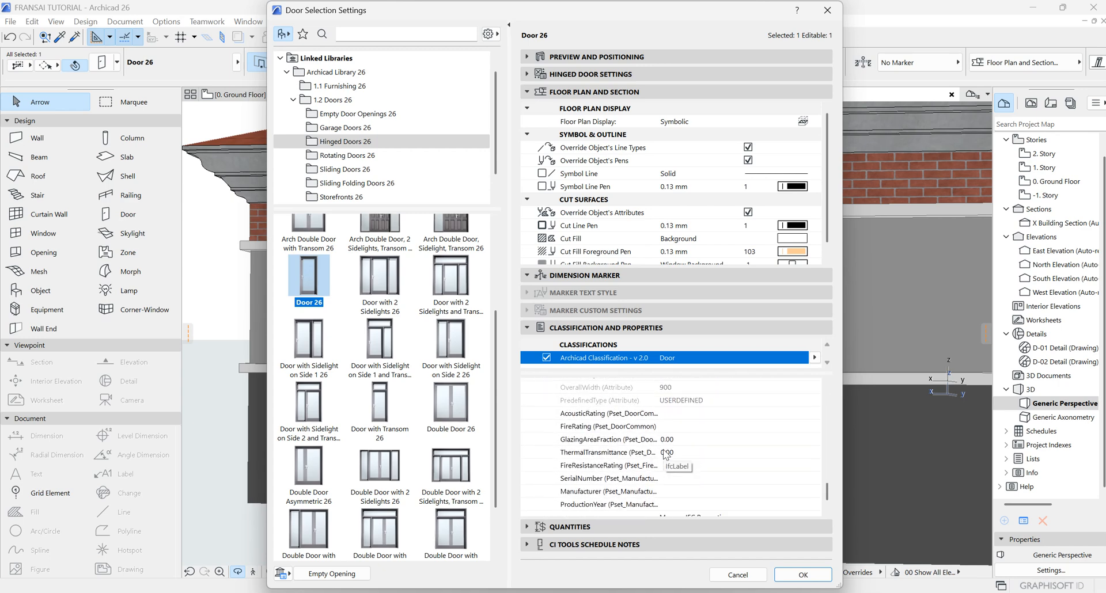
scroll(665, 455, up, 15)
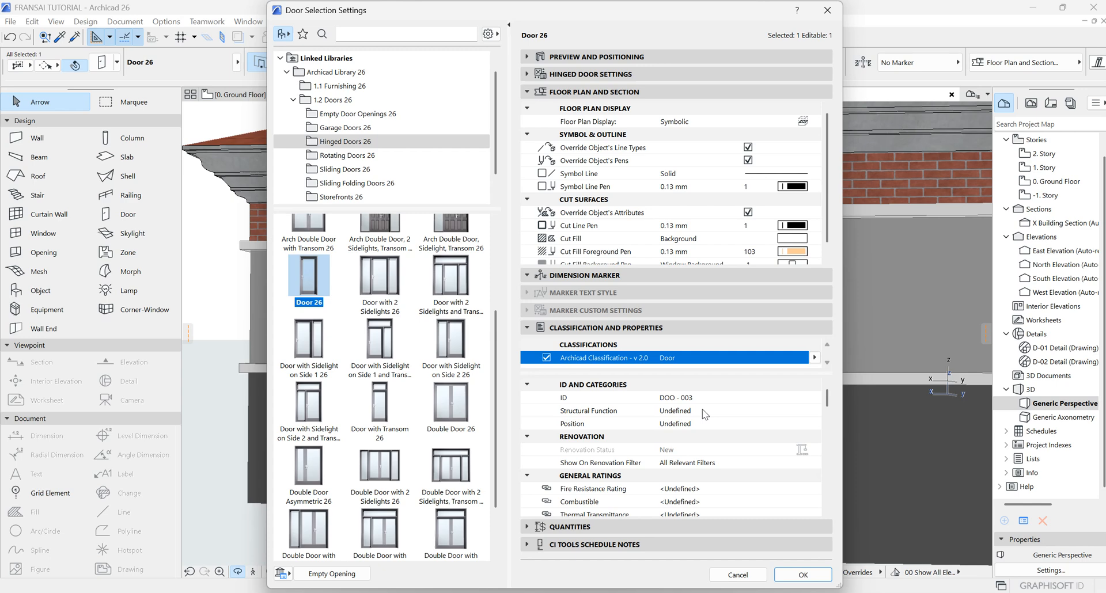
click(602, 527)
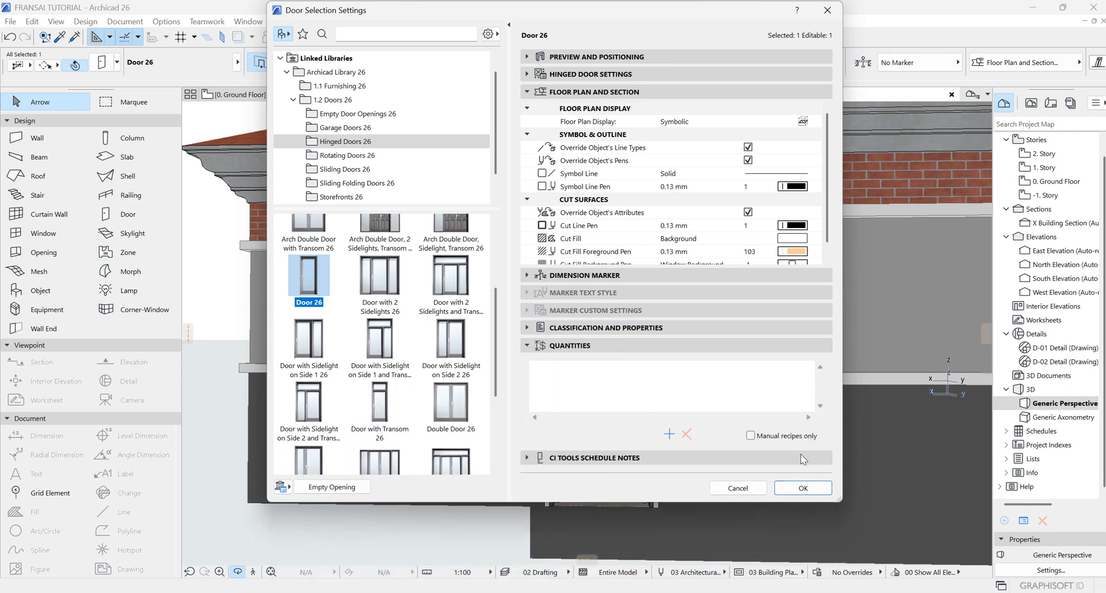
click(802, 489)
Step: Place a Rectangular Door Opening 26 from the Empty Door Openings folder in the ground floor's west wall
scroll(699, 467, down, 5)
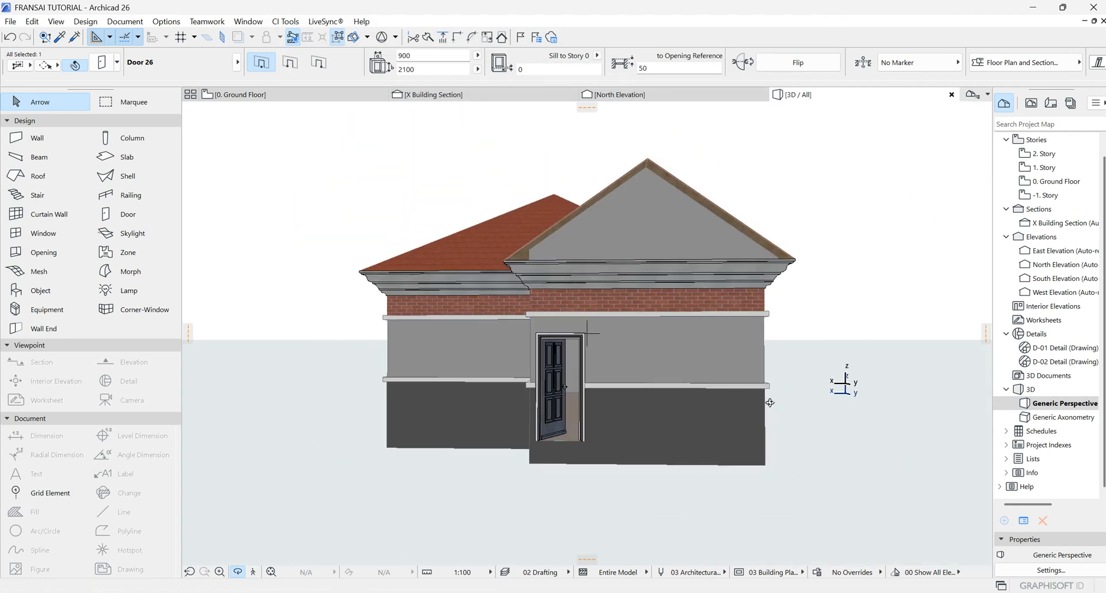
drag(769, 402, 474, 397)
scroll(487, 383, down, 3)
drag(783, 405, 449, 357)
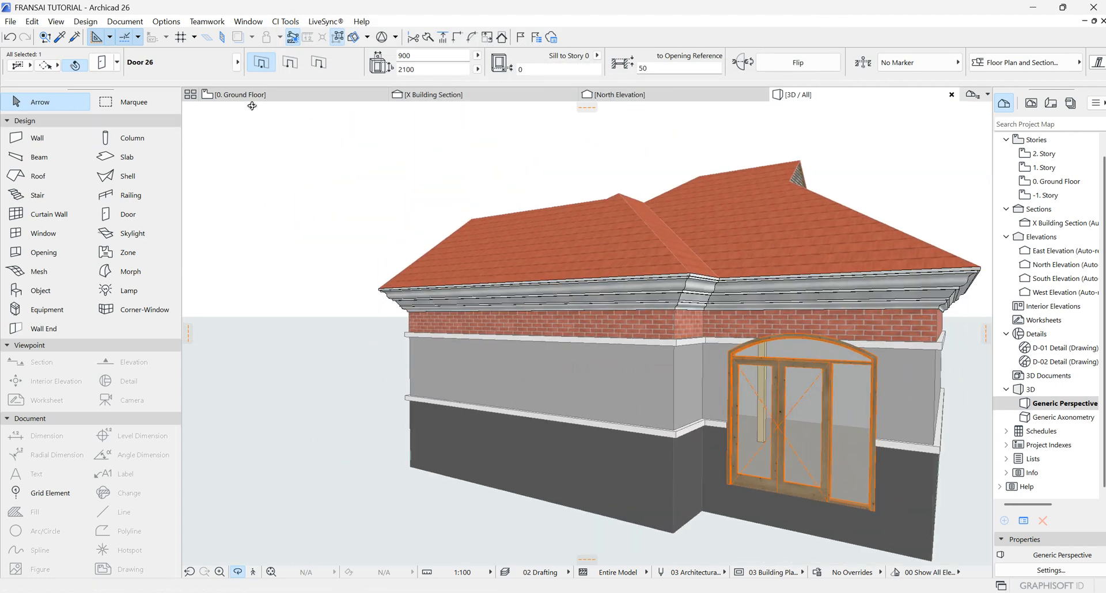
click(288, 95)
scroll(672, 439, up, 4)
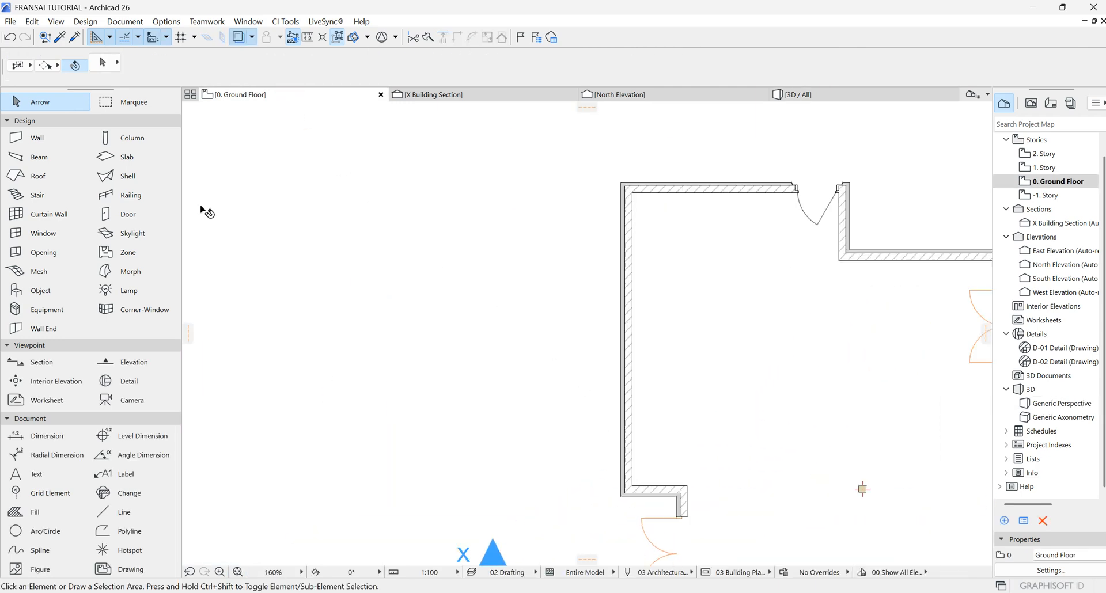
click(127, 213)
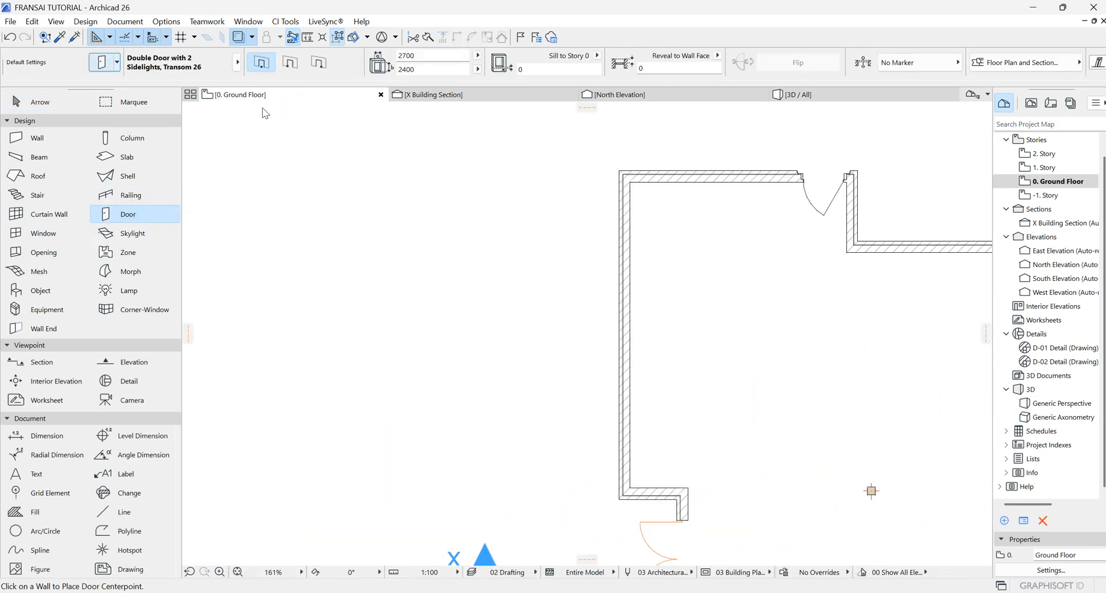
key(ctrl+t)
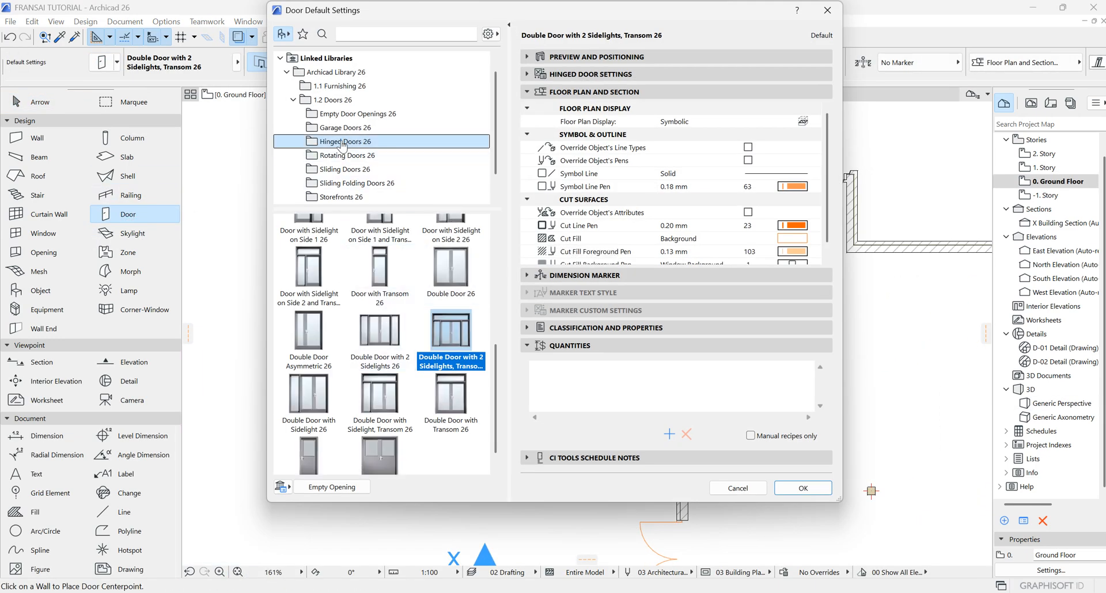
click(340, 118)
click(378, 309)
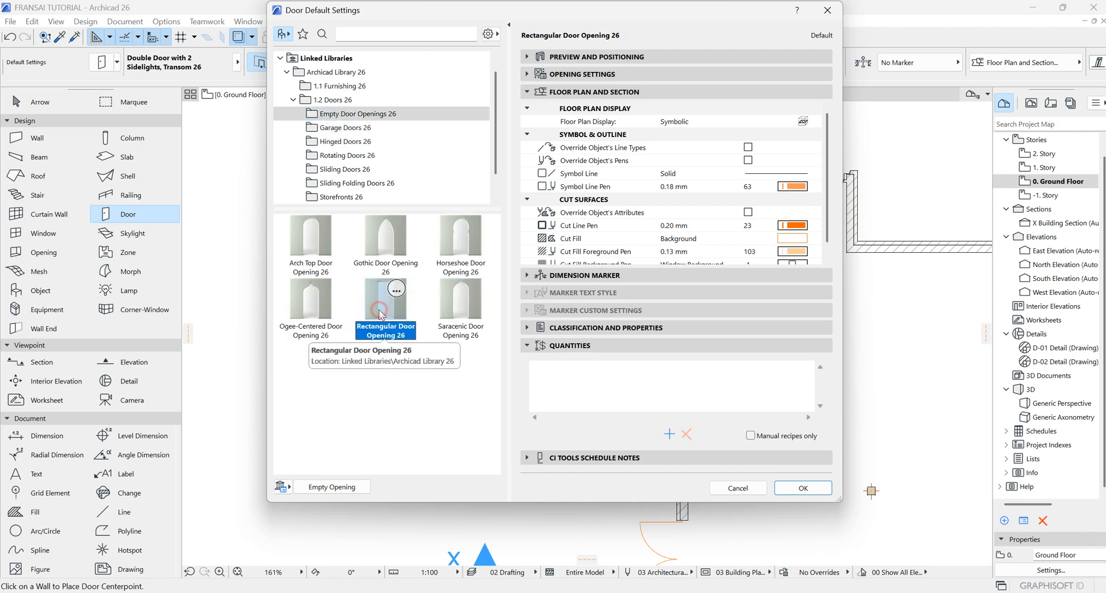
click(806, 489)
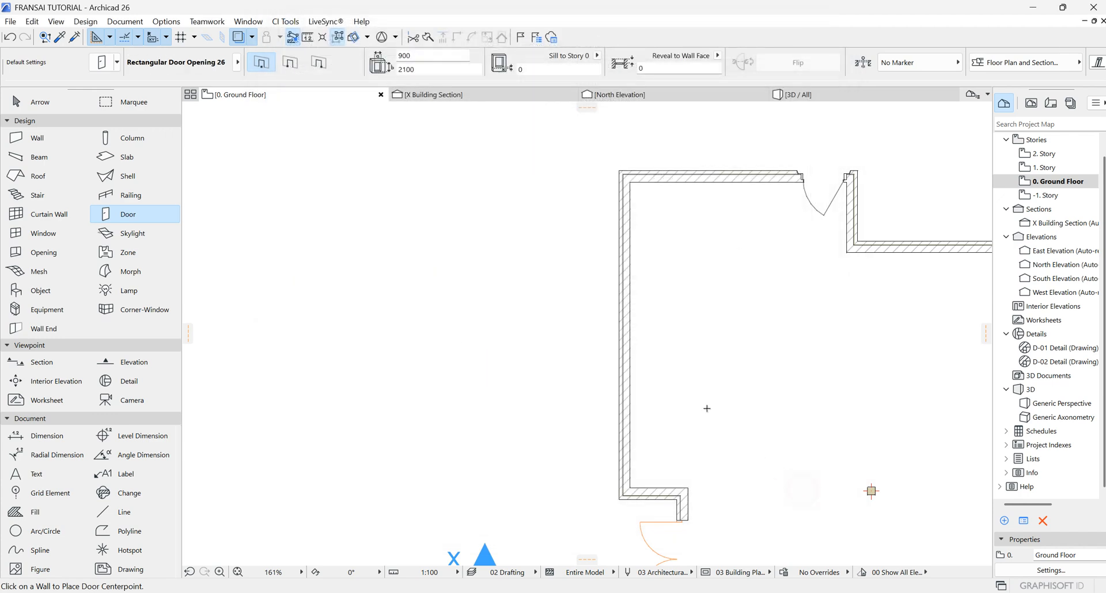
click(626, 346)
click(773, 354)
Step: Inspect the new rectangular door opening in the 3D view
click(836, 96)
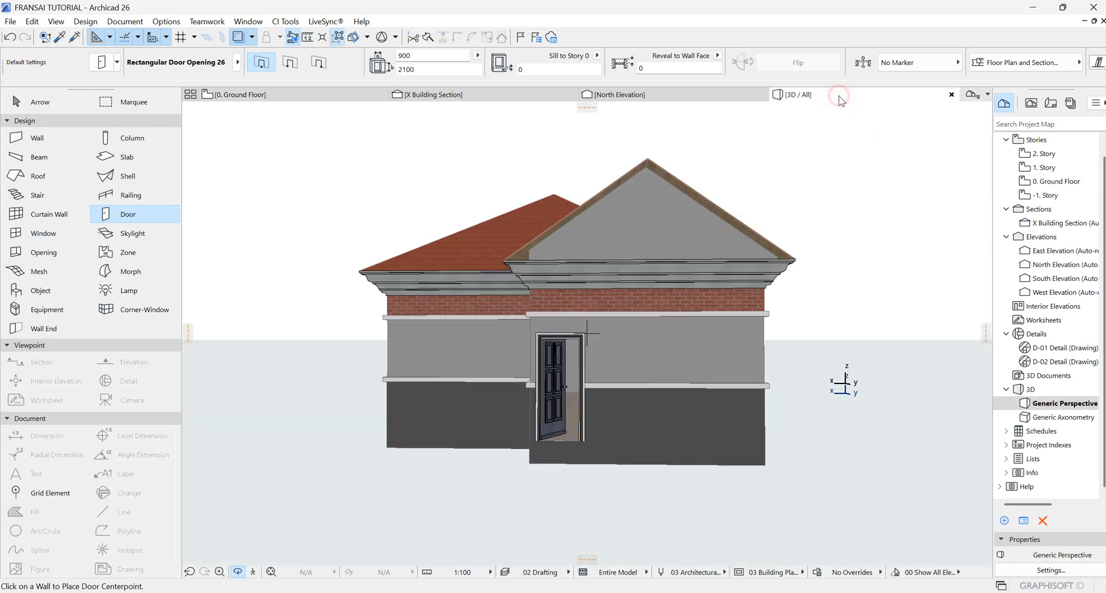
mouse_move(567, 442)
shift+middle_down()
mouse_move(881, 444)
mouse_move(627, 440)
mouse_move(557, 451)
shift+middle_up()
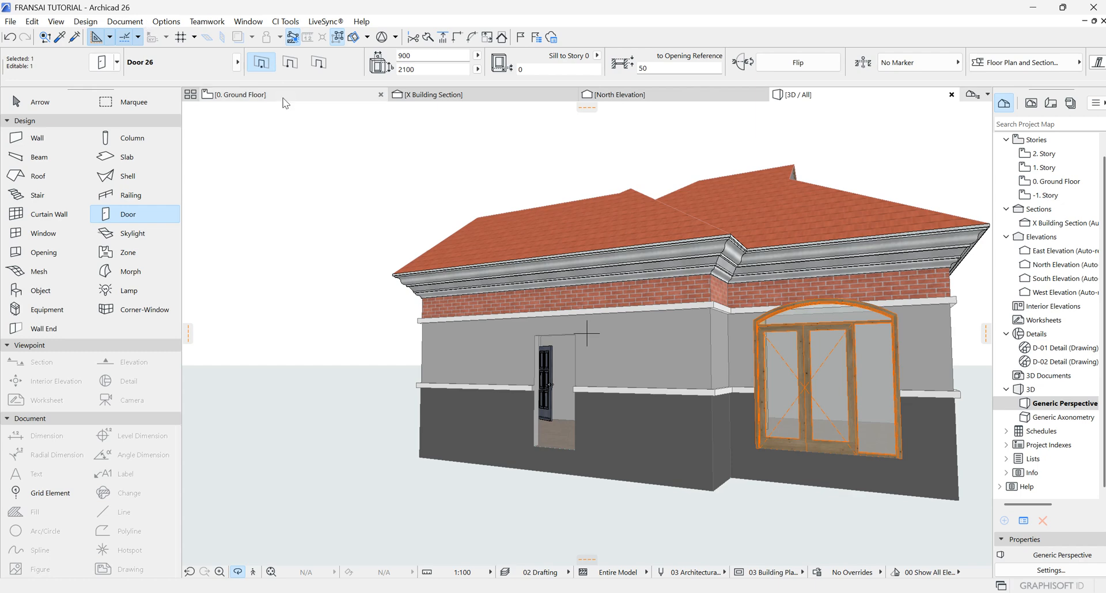
click(236, 94)
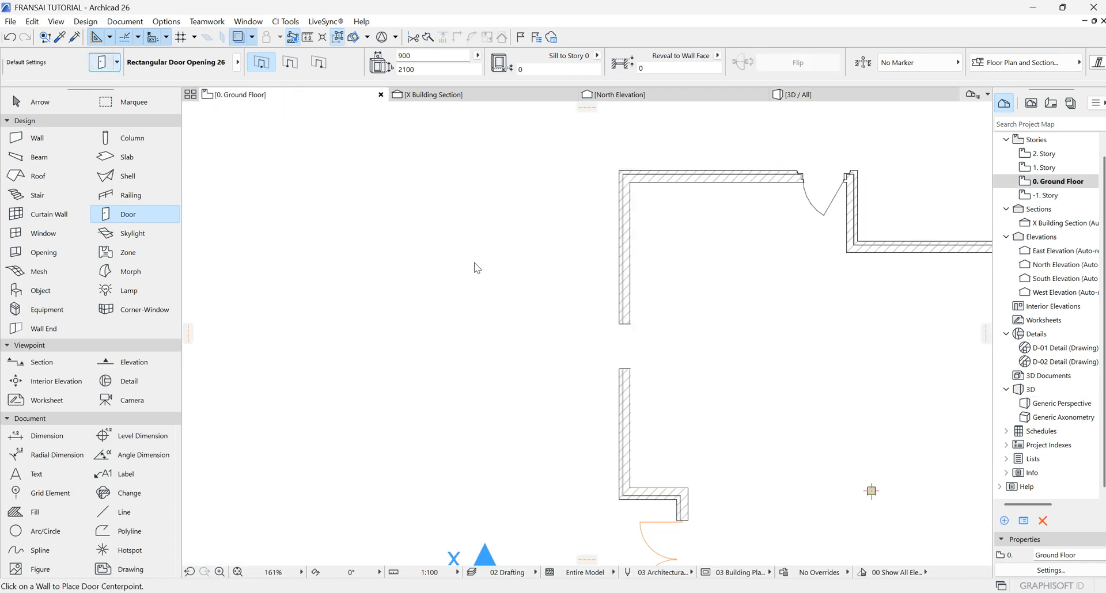
Step: Place a Vertical Sliding Garage Door 26 in the west wall's upper segment, north of the opening
key(ctrl+t)
click(342, 127)
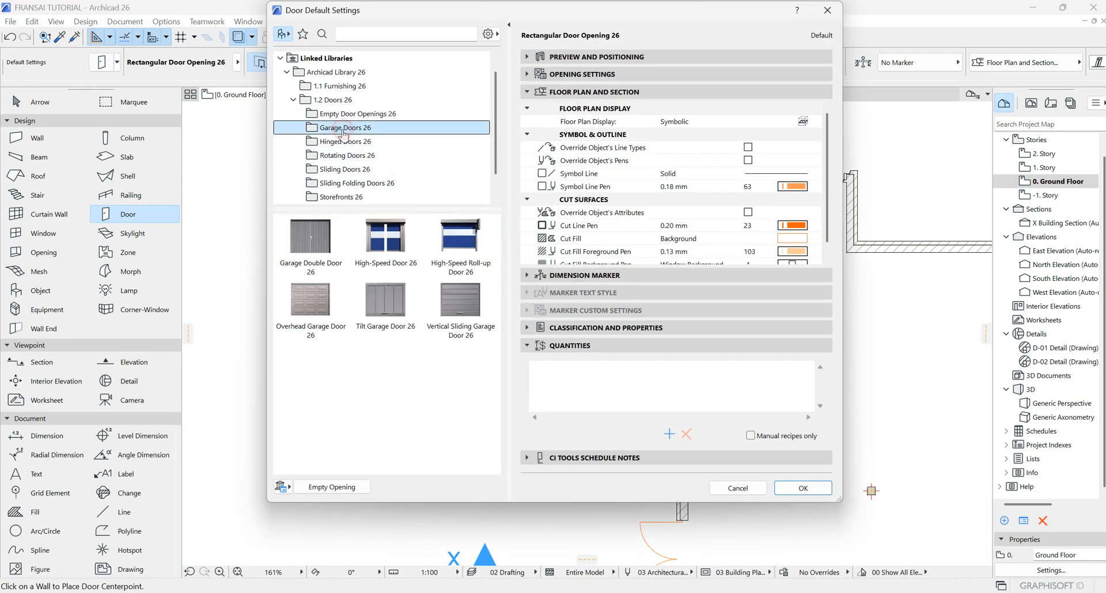
click(460, 300)
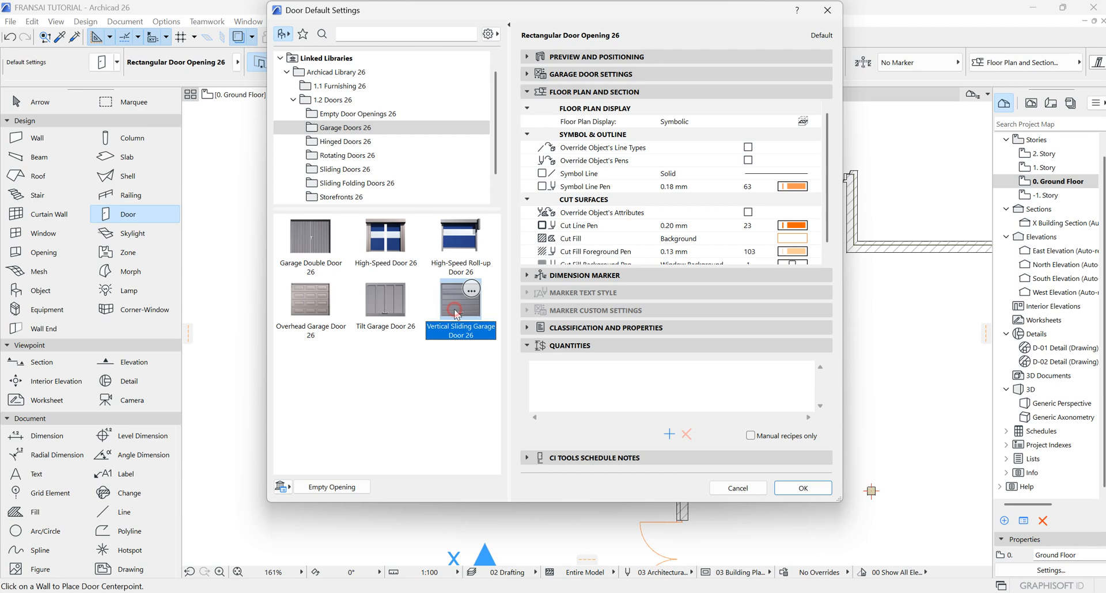
click(802, 488)
click(635, 251)
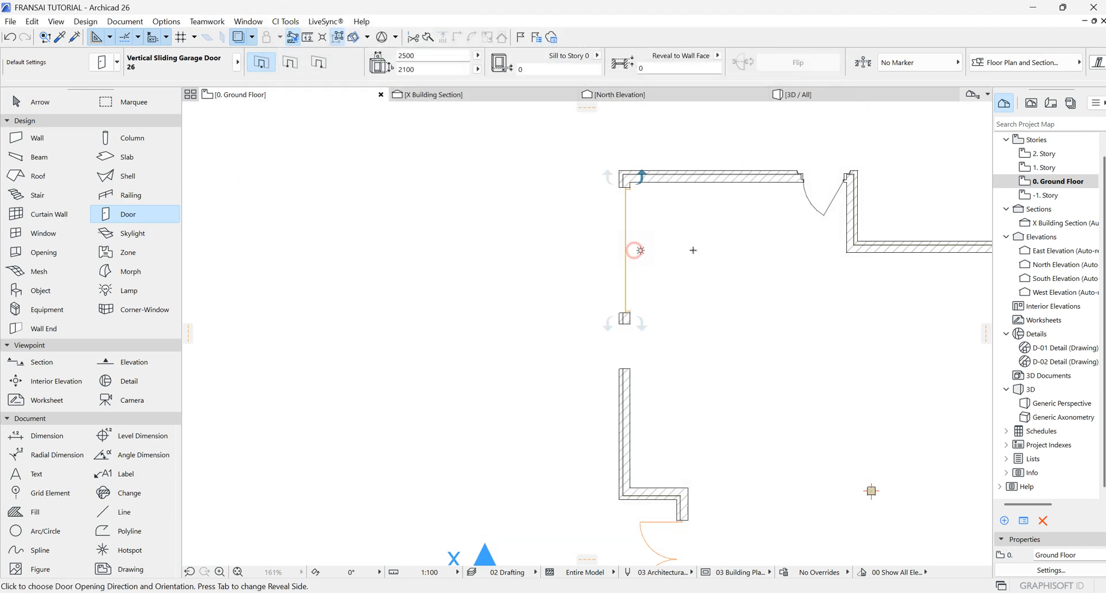
click(702, 249)
Step: Check the placed garage door in the 3D view
click(819, 94)
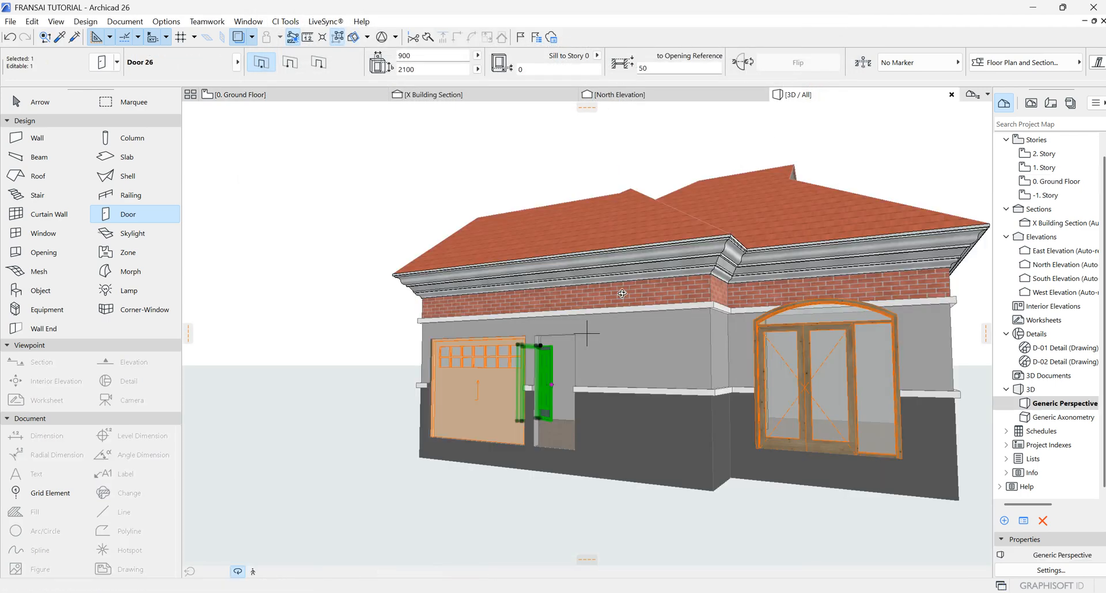
shift+middle_drag(536, 368, 208, 215)
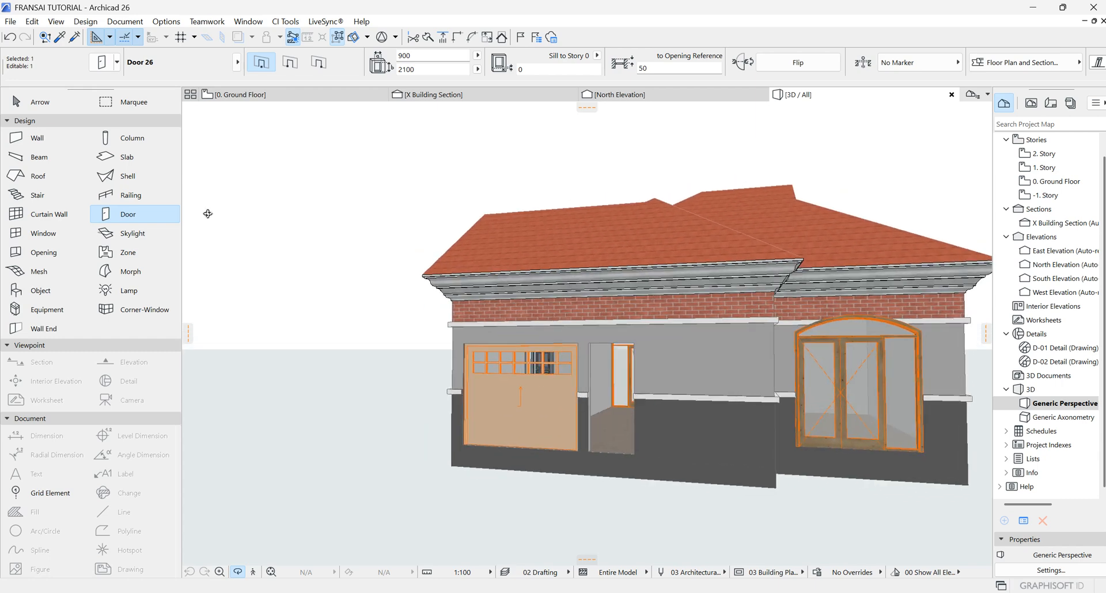
click(311, 95)
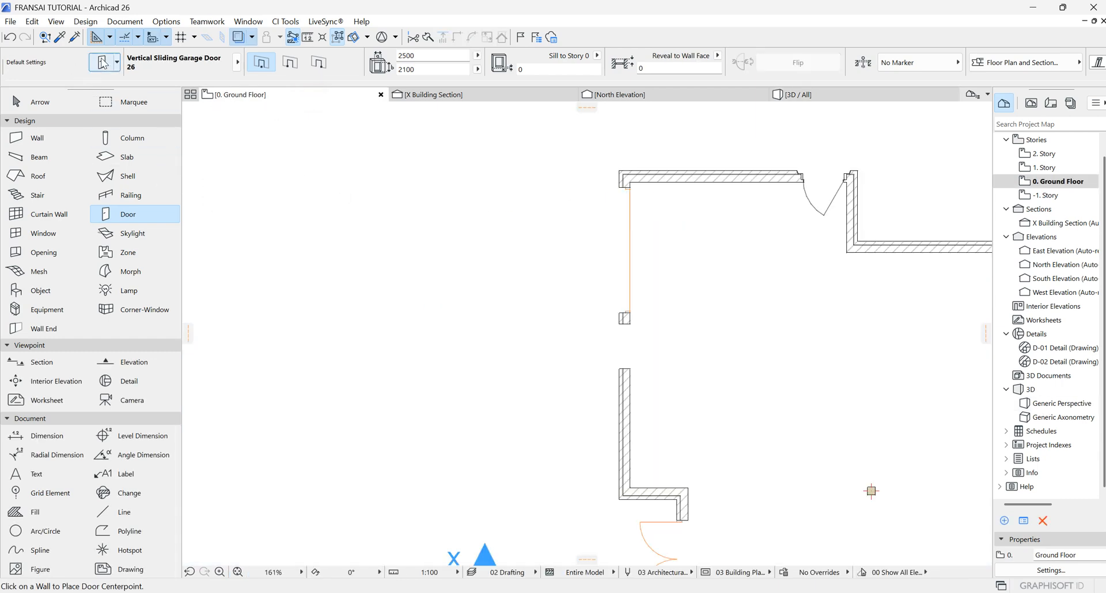
Step: Browse the Rotating, Sliding, Sliding Folding and Storefront door folders in the door default settings
key(ctrl+t)
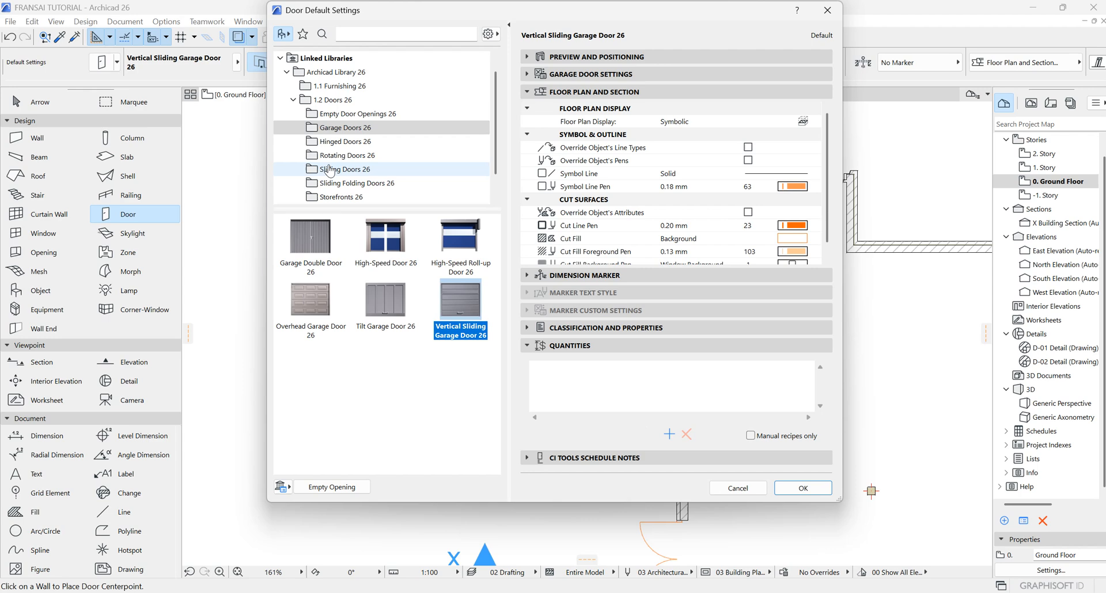
click(346, 155)
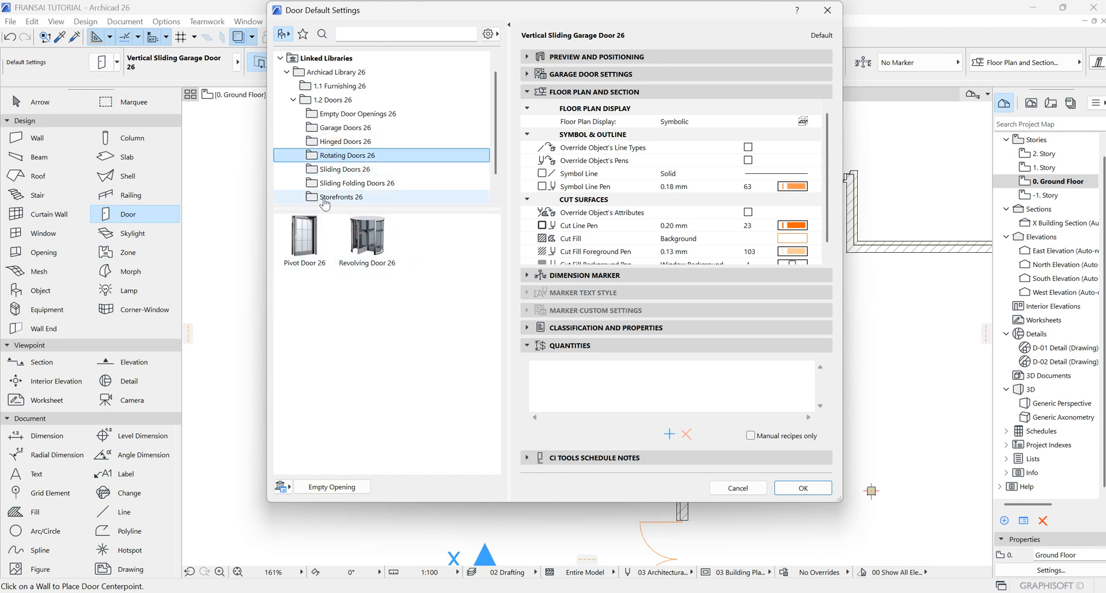
click(346, 169)
scroll(387, 274, down, 3)
scroll(387, 275, up, 3)
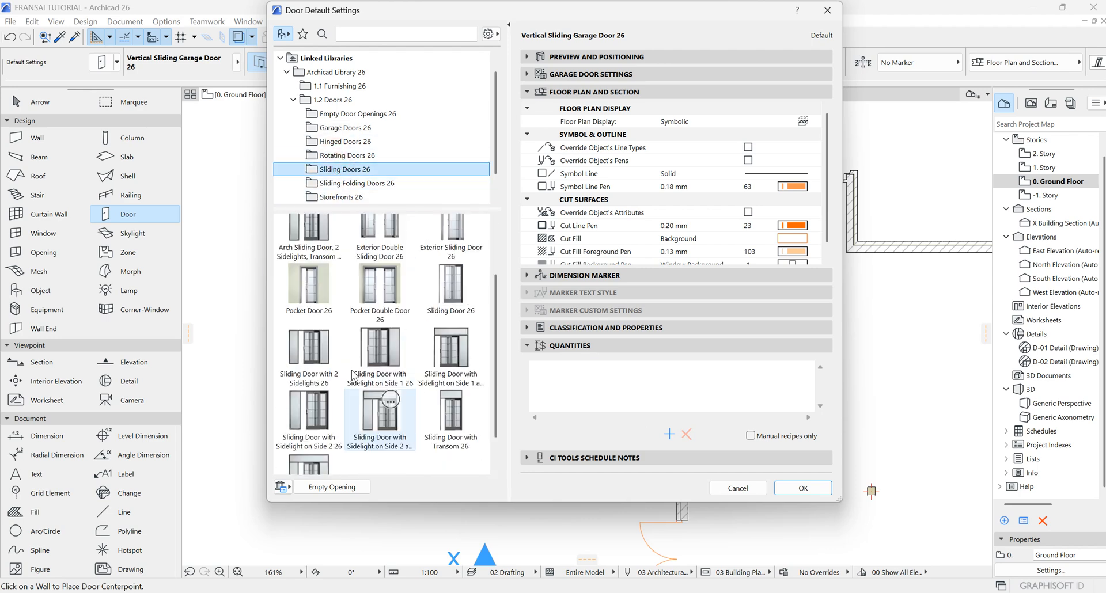
click(345, 183)
scroll(346, 183, down, 2)
click(345, 169)
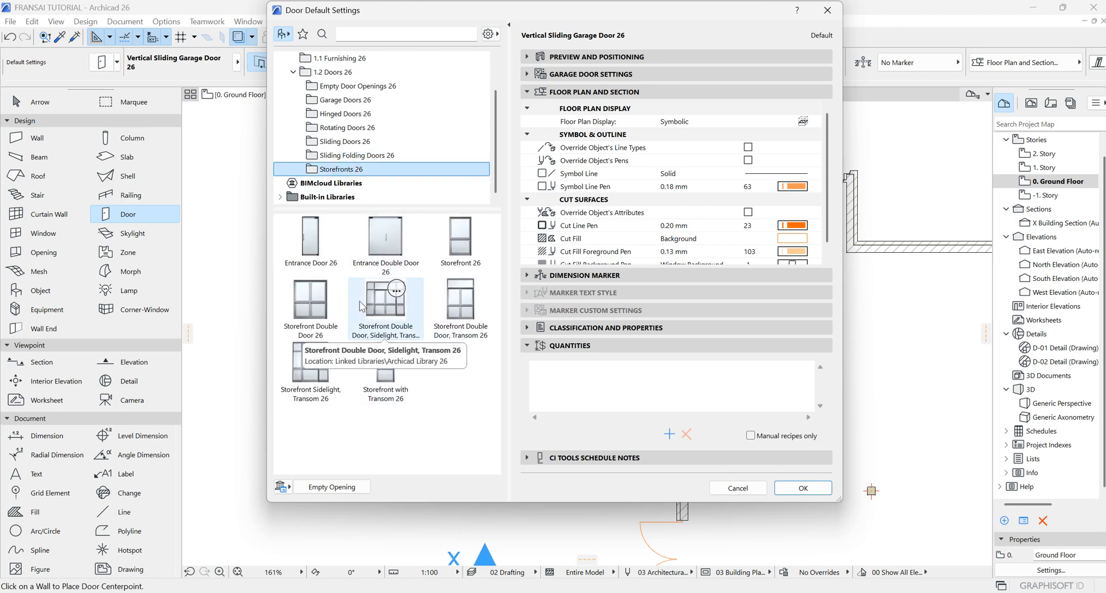
scroll(340, 121, up, 2)
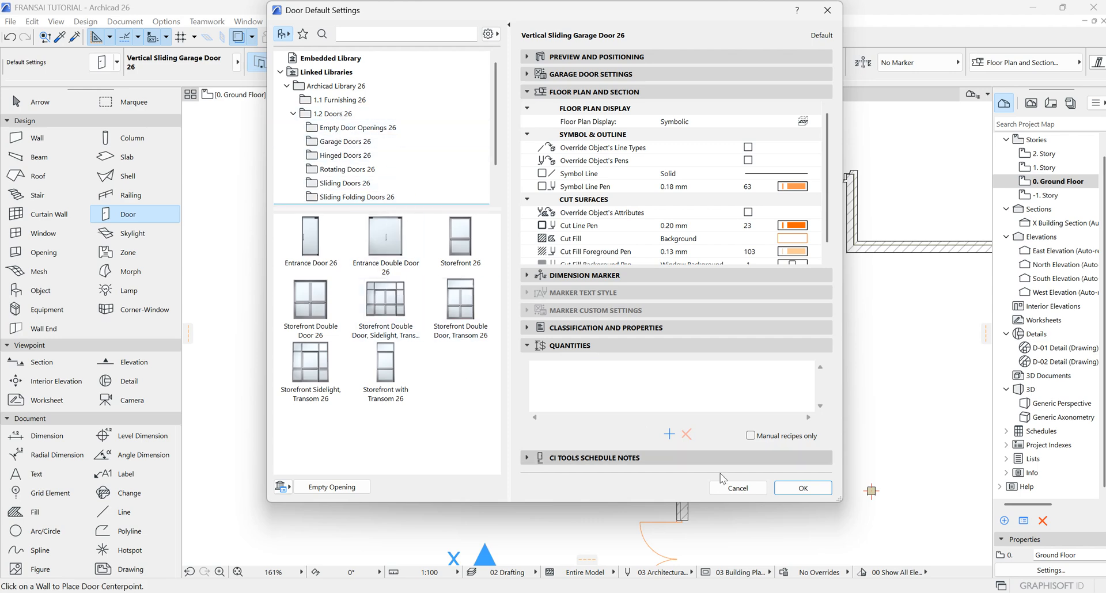
click(803, 488)
scroll(674, 315, down, 4)
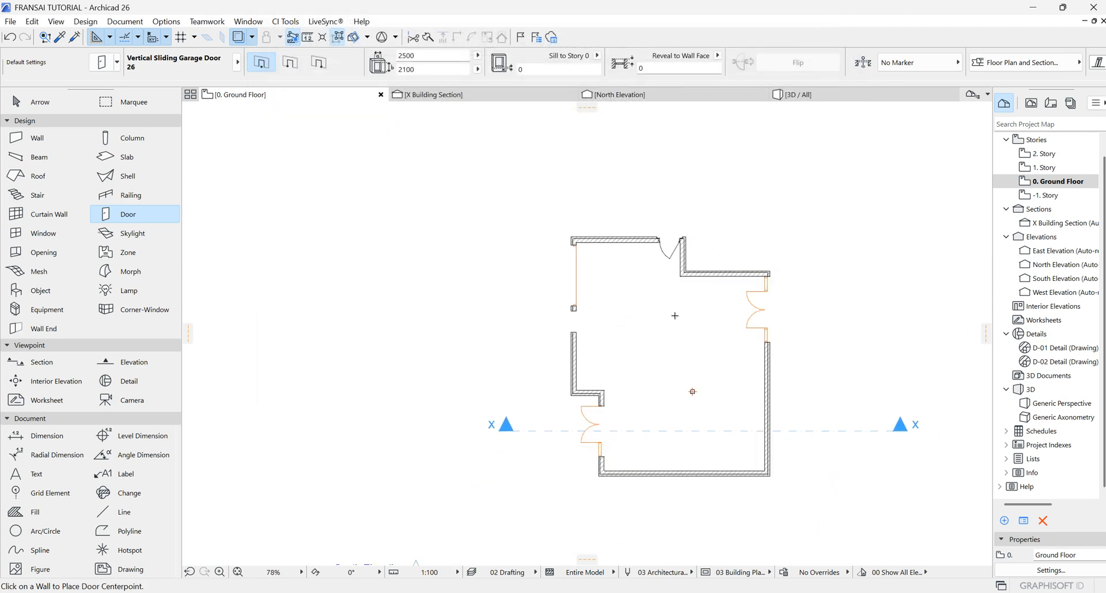
scroll(748, 278, up, 8)
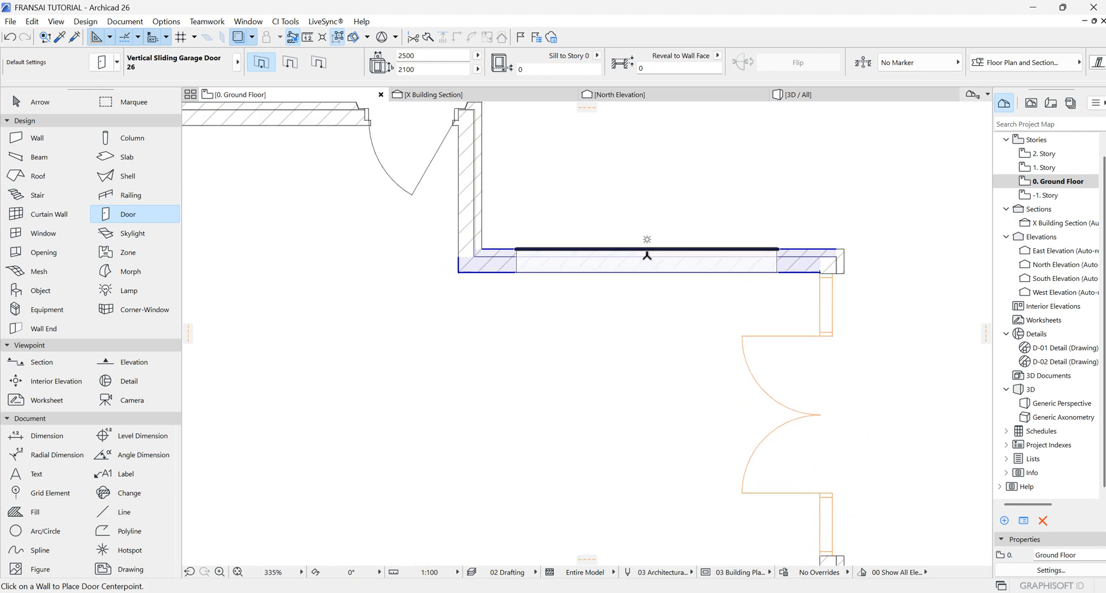
scroll(693, 227, down, 8)
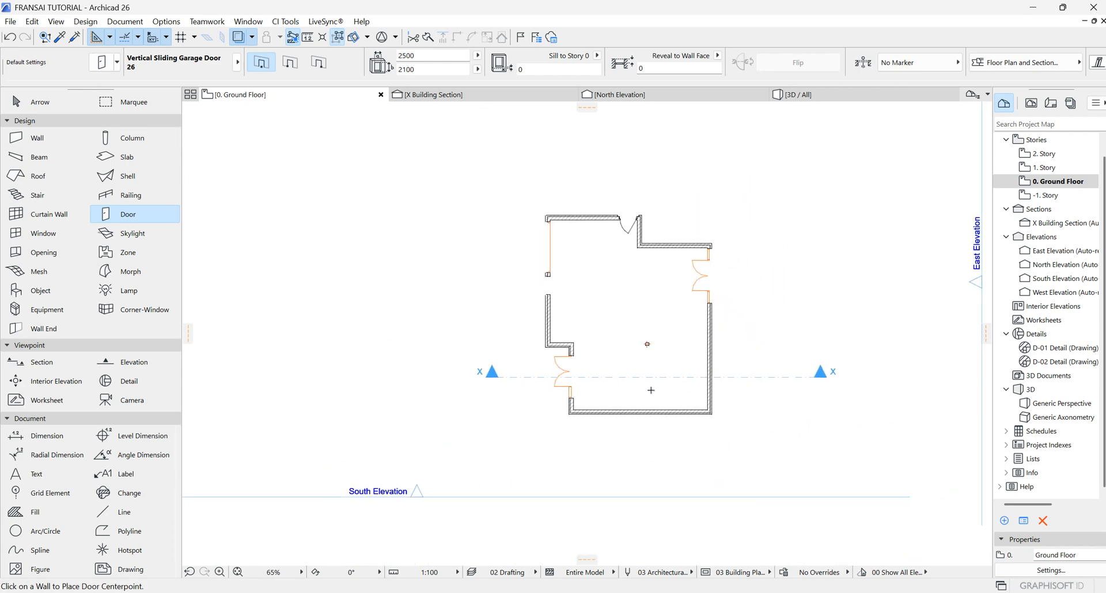
scroll(650, 390, up, 4)
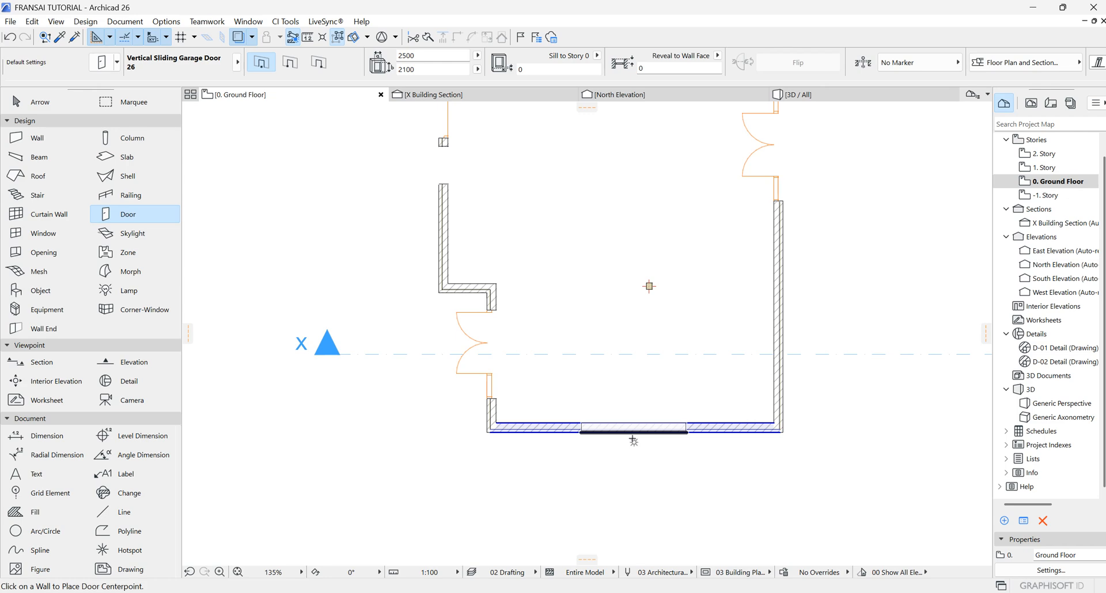